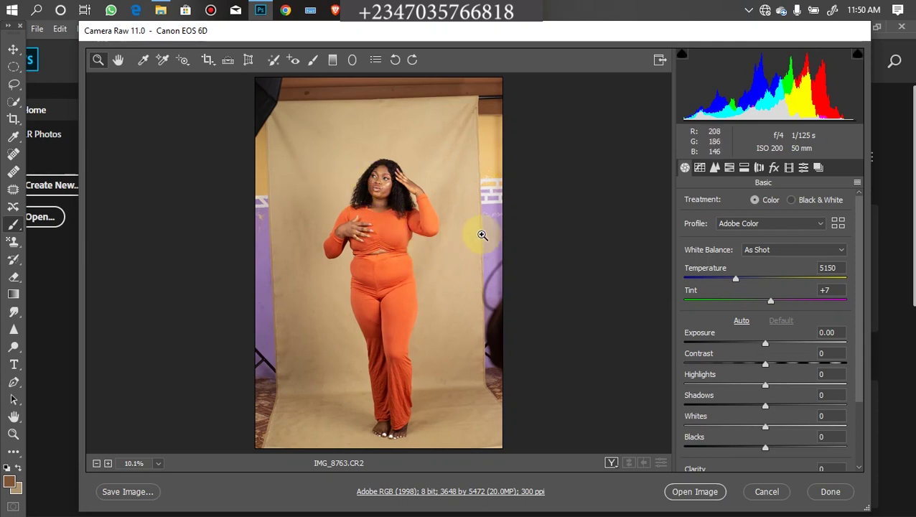
# Set the photo's Exposure to -0.20, Contrast to +4, Highlights to -25 and Whites to -38, comparing with the original.
pyautogui.hotkey('ctrl', '+')
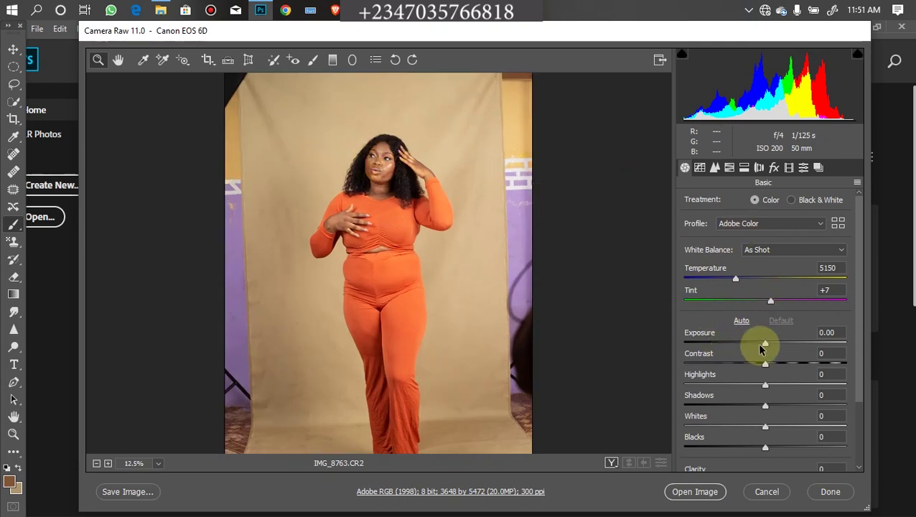
pyautogui.moveTo(765, 346); pyautogui.dragTo(762, 344)
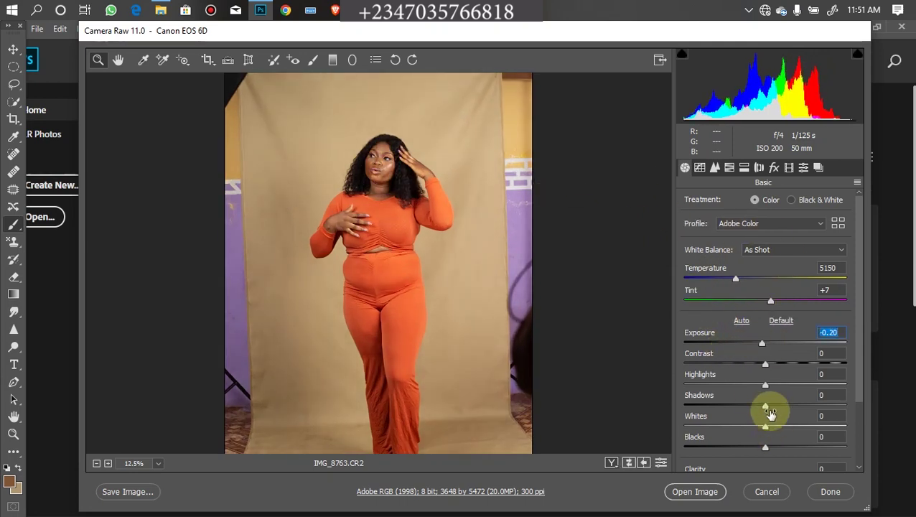
pyautogui.moveTo(766, 365); pyautogui.dragTo(743, 388)
pyautogui.moveTo(764, 426); pyautogui.dragTo(735, 426)
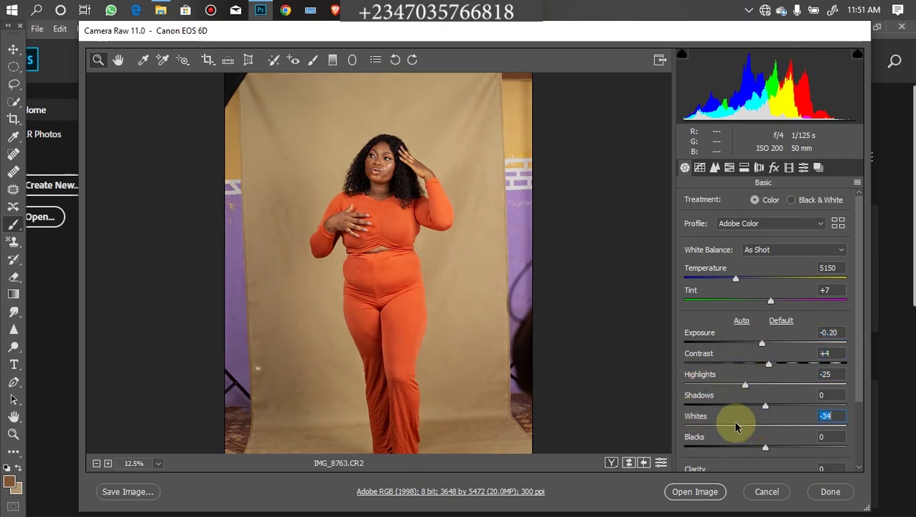
pyautogui.press('p')
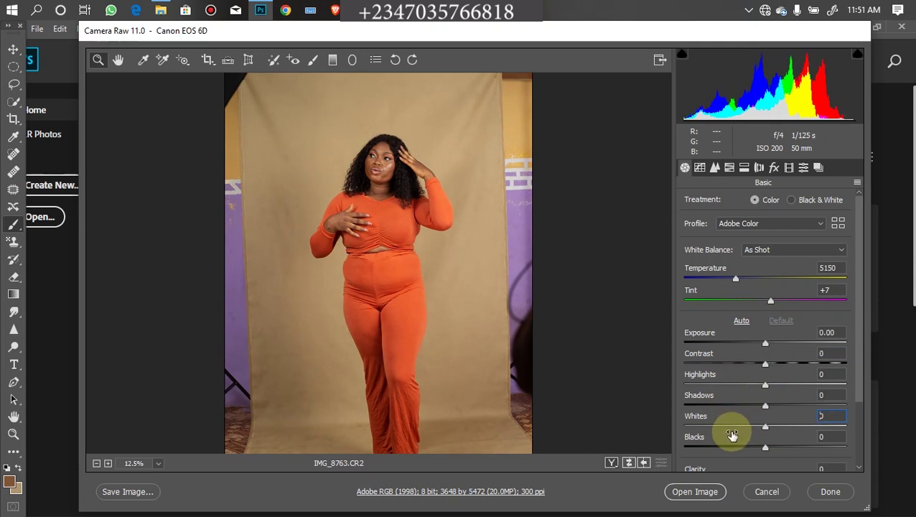
pyautogui.press('p')
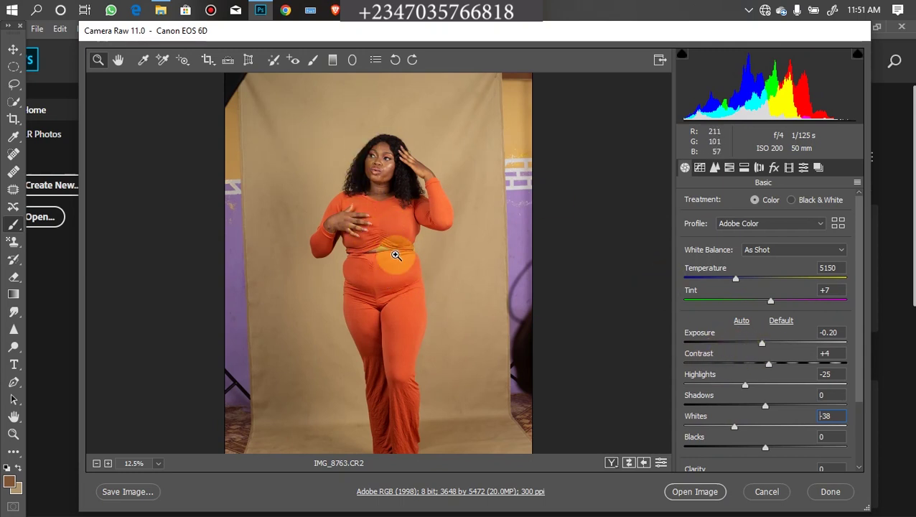
# Raise the Oranges luminance to +13, compare with the original, and open the raw photo as an editable image.
pyautogui.click(728, 171)
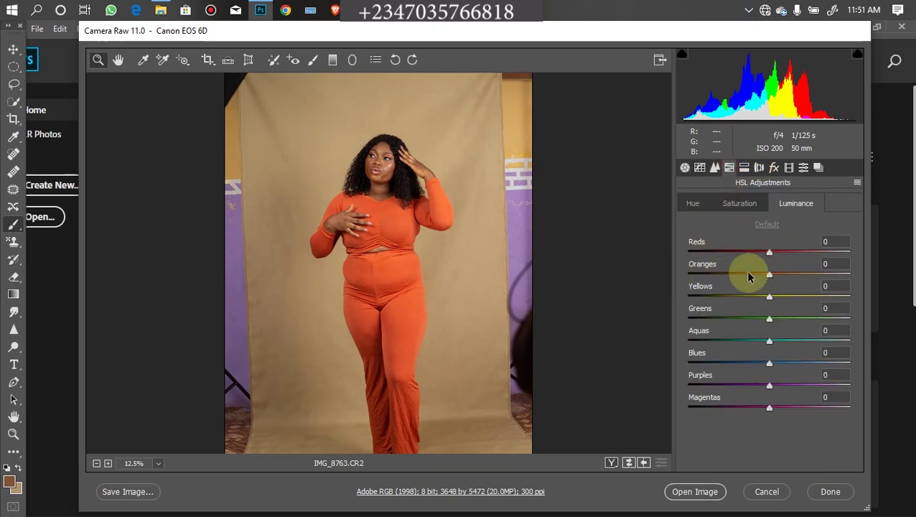
pyautogui.moveTo(768, 274); pyautogui.dragTo(780, 274)
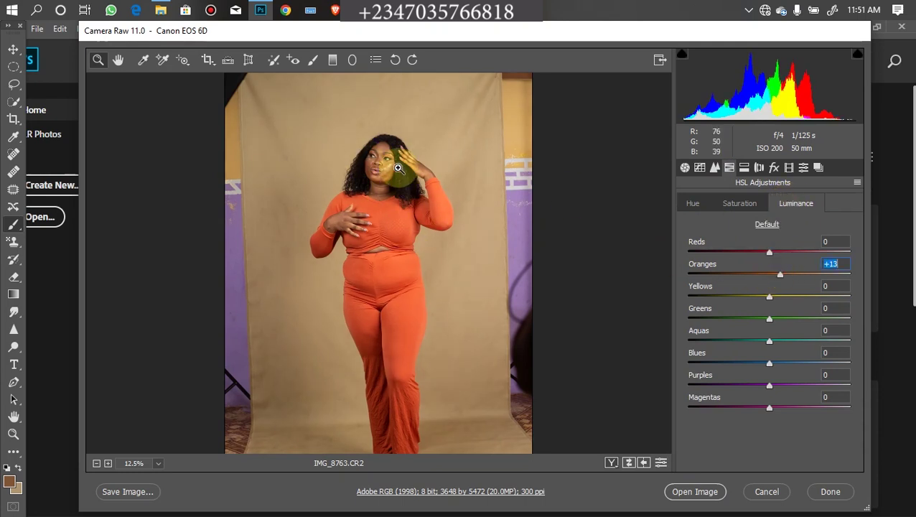
pyautogui.press('p')
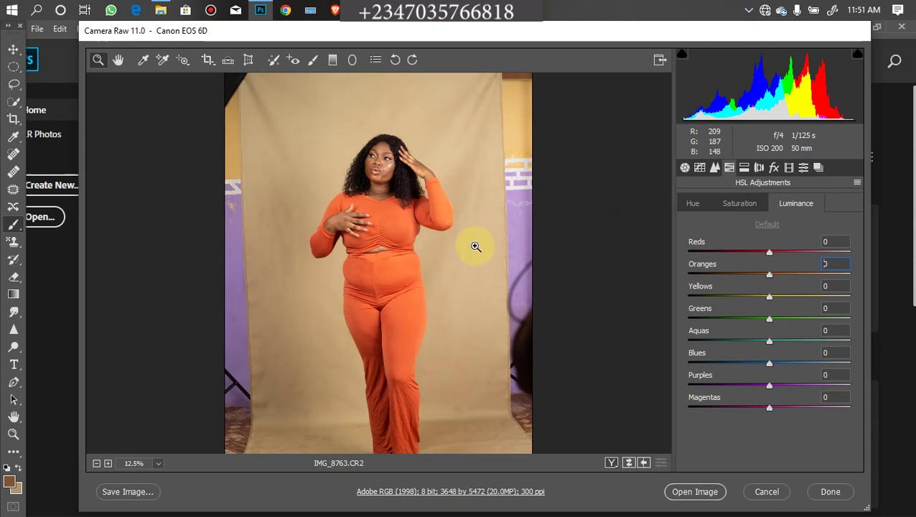
pyautogui.press('p')
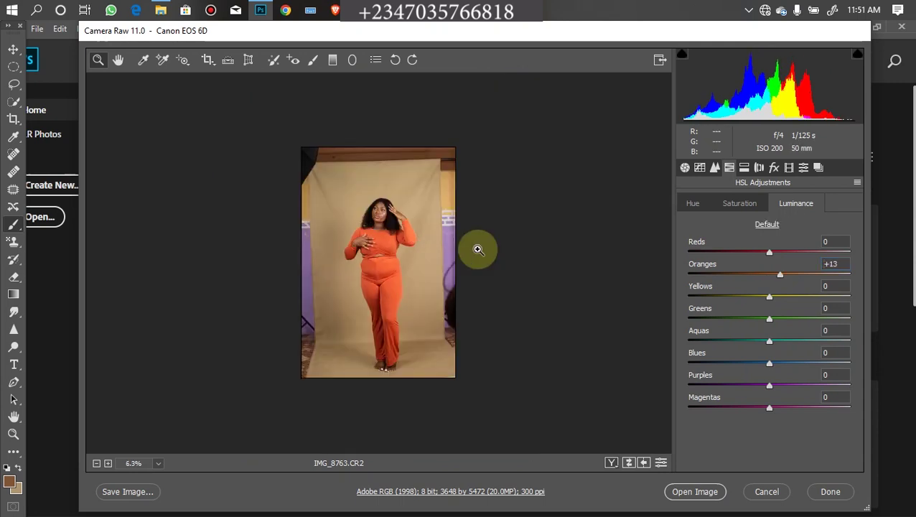
pyautogui.click(478, 248)
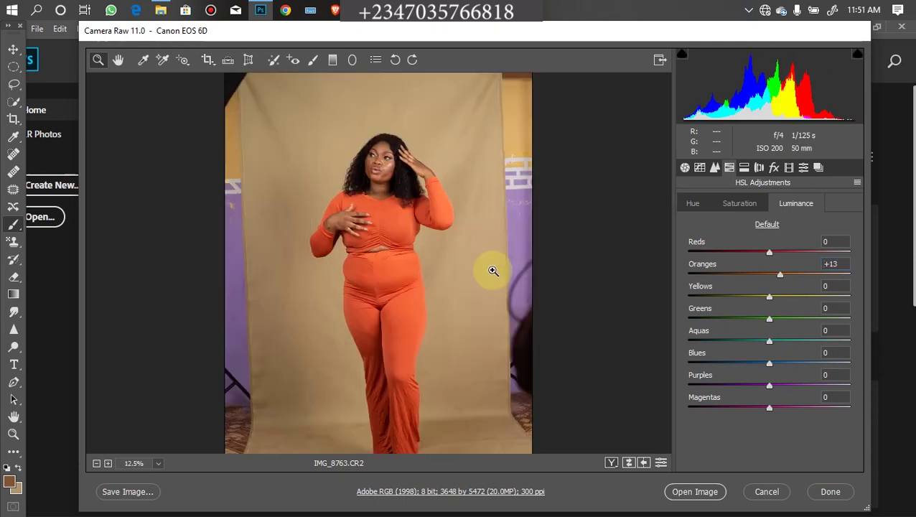
pyautogui.click(689, 492)
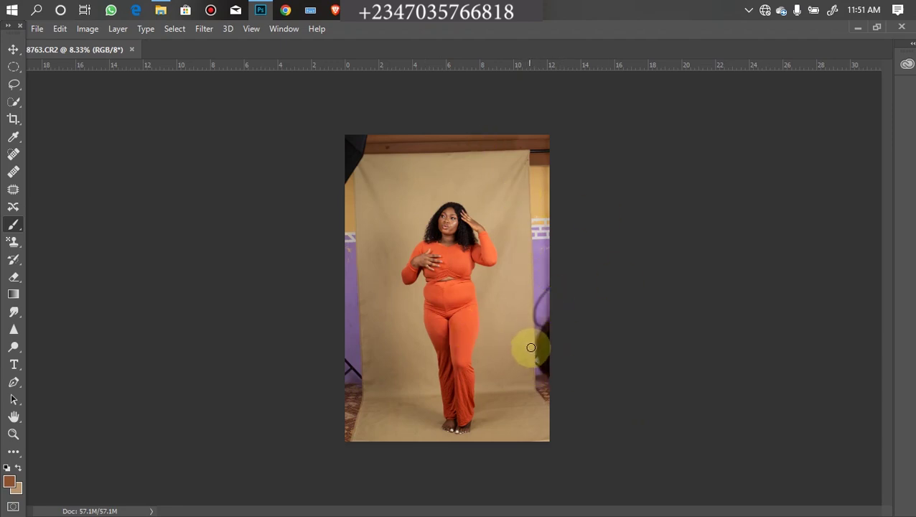
# Crop the photo to a 4:5 (8:10) ratio, including the feet and extending the canvas slightly beyond the side and bottom edges.
pyautogui.press('Tab')
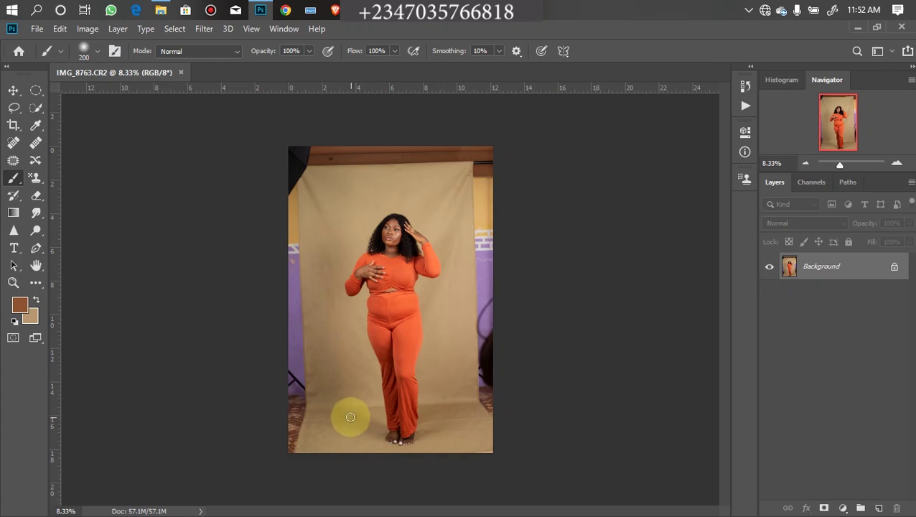
pyautogui.click(14, 126)
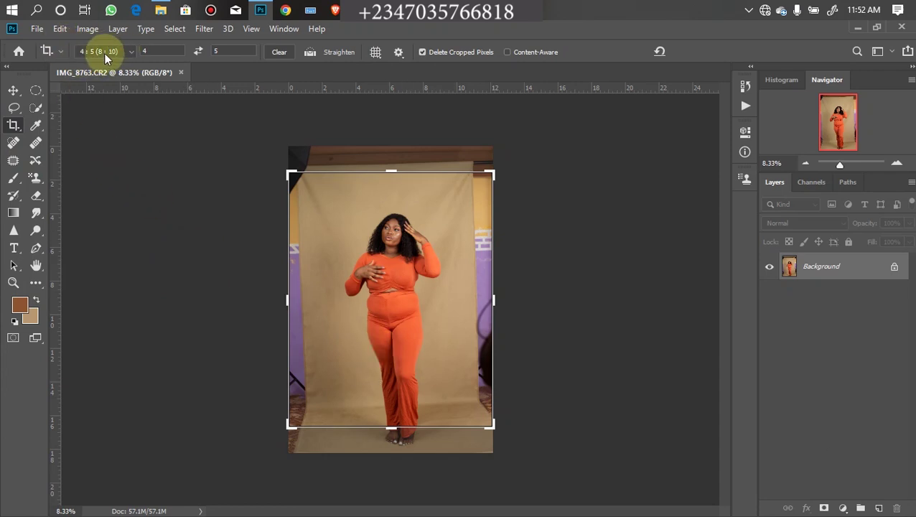
pyautogui.click(129, 52)
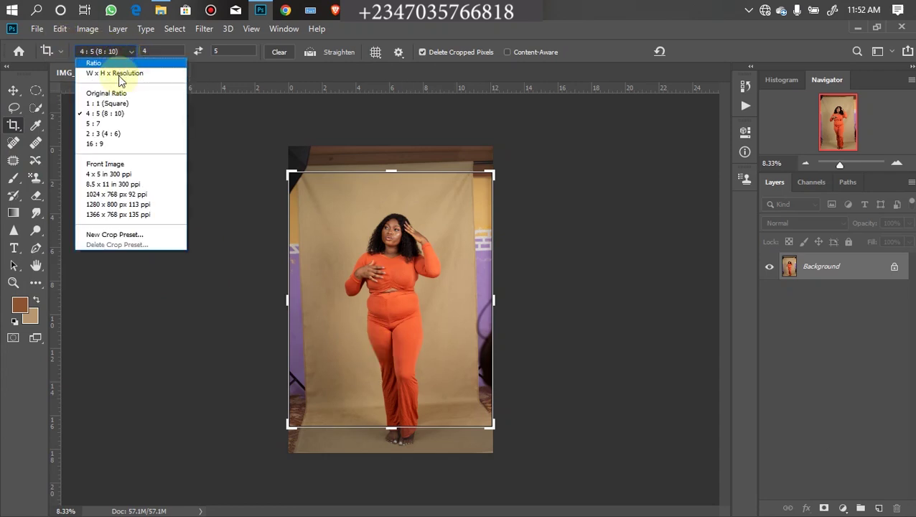
pyautogui.click(117, 117)
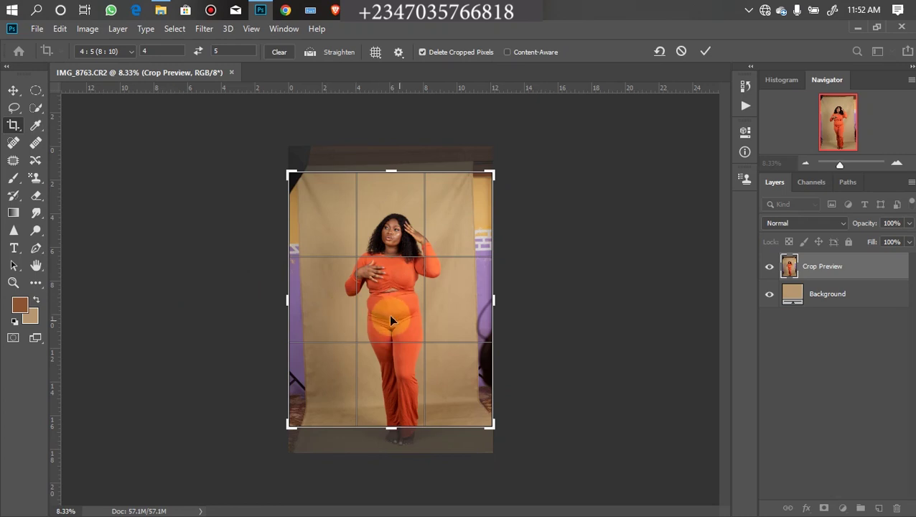
pyautogui.moveTo(392, 322)
pyautogui.mouseDown()
pyautogui.moveTo(392, 301)
pyautogui.moveTo(399, 317)
pyautogui.mouseUp()
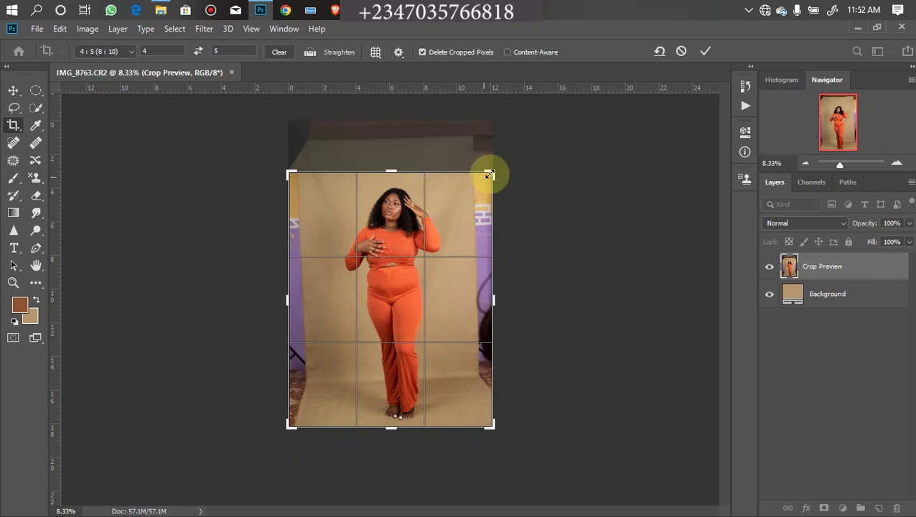
pyautogui.moveTo(492, 171); pyautogui.dragTo(505, 155)
pyautogui.moveTo(270, 441)
pyautogui.mouseDown()
pyautogui.moveTo(280, 434)
pyautogui.moveTo(273, 442)
pyautogui.mouseUp()
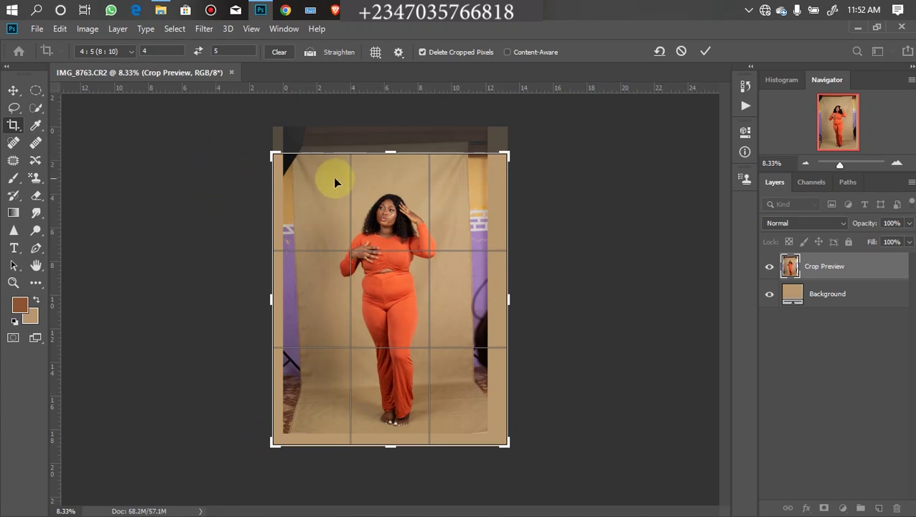
pyautogui.press('Return')
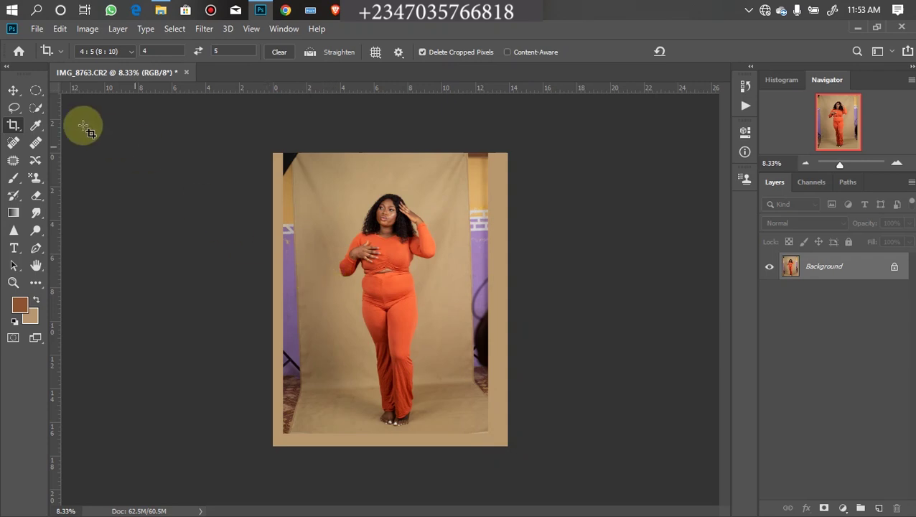
# Select the strip right of the woman and stretch it outward to about 298% width, covering the purple wall with backdrop.
pyautogui.moveTo(36, 90); pyautogui.dragTo(101, 91)
pyautogui.moveTo(441, 143); pyautogui.dragTo(592, 452)
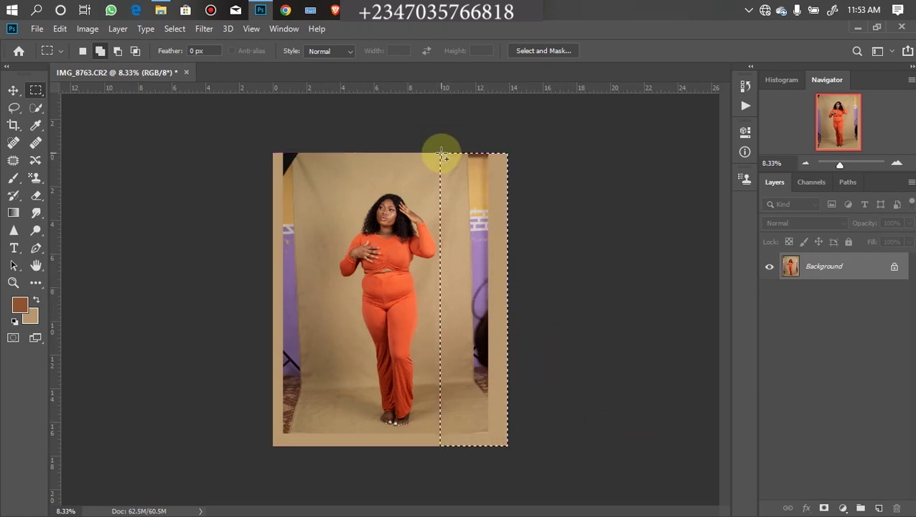
pyautogui.hotkey('ctrl', 't')
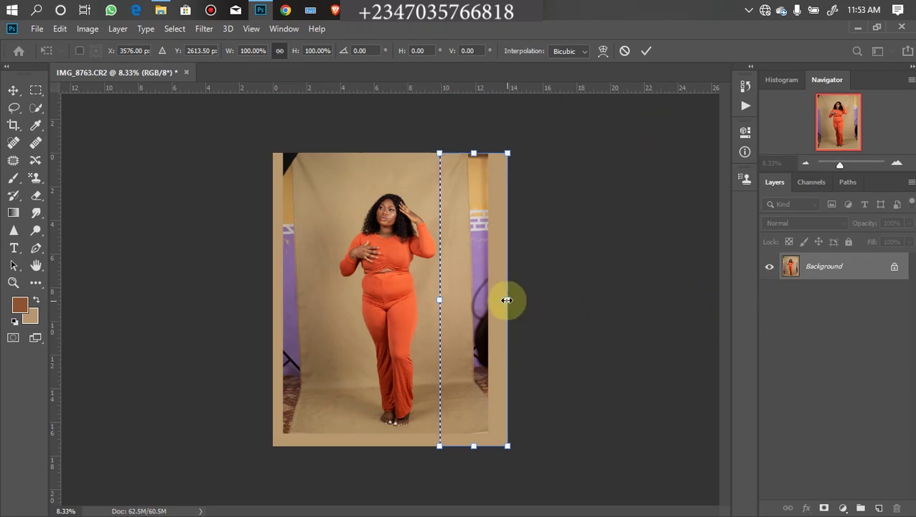
pyautogui.moveTo(508, 299); pyautogui.dragTo(641, 299)
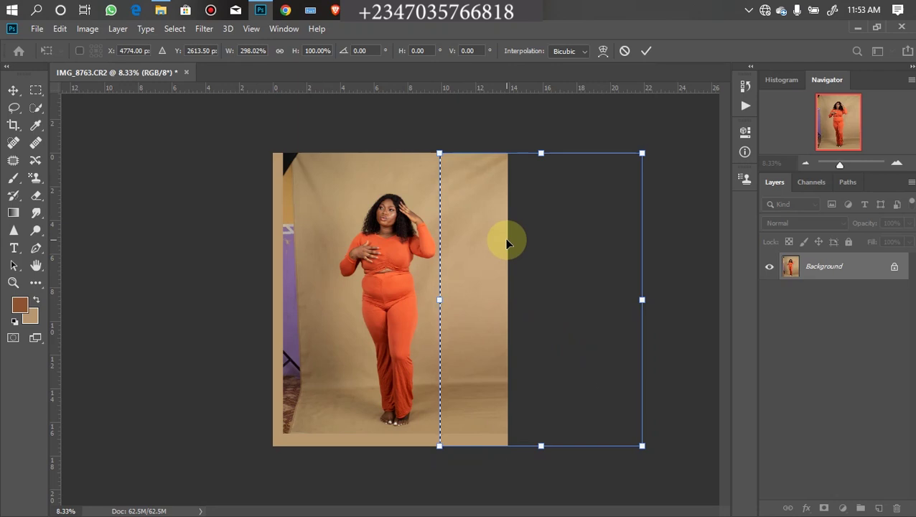
pyautogui.press('Return')
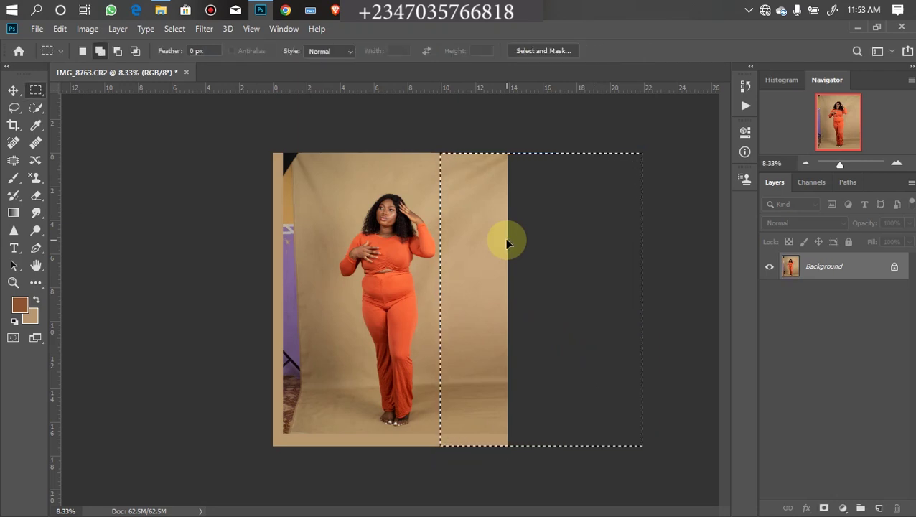
pyautogui.click(590, 266)
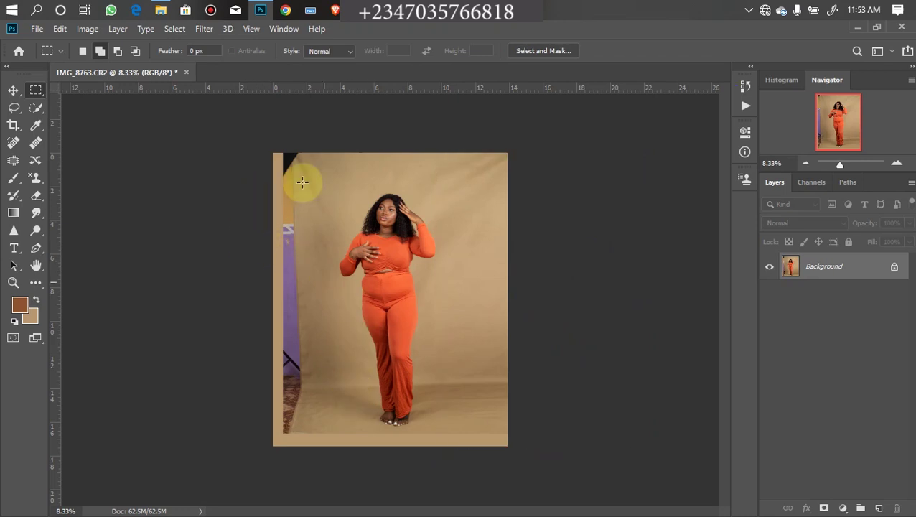
# Select the strip left of the woman and stretch it outward to about 211% width so the backdrop fills that side.
pyautogui.moveTo(272, 153); pyautogui.dragTo(337, 473)
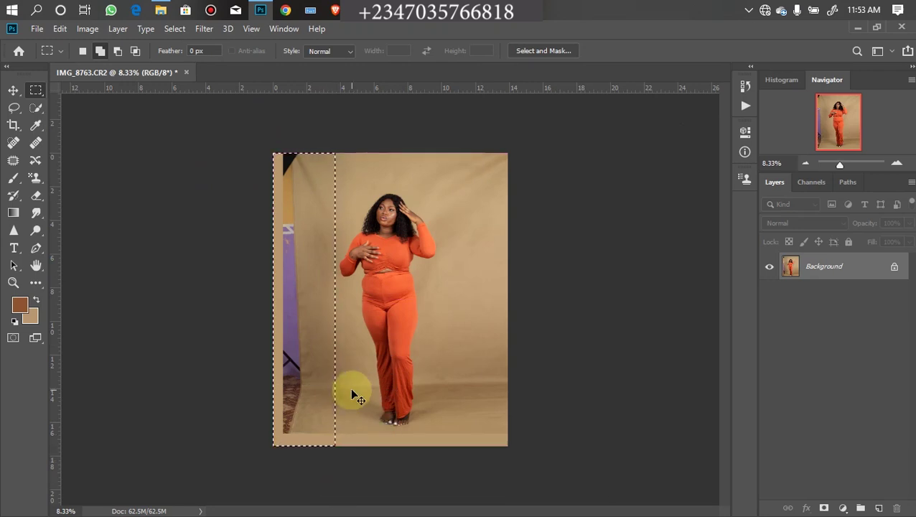
pyautogui.hotkey('ctrl', 't')
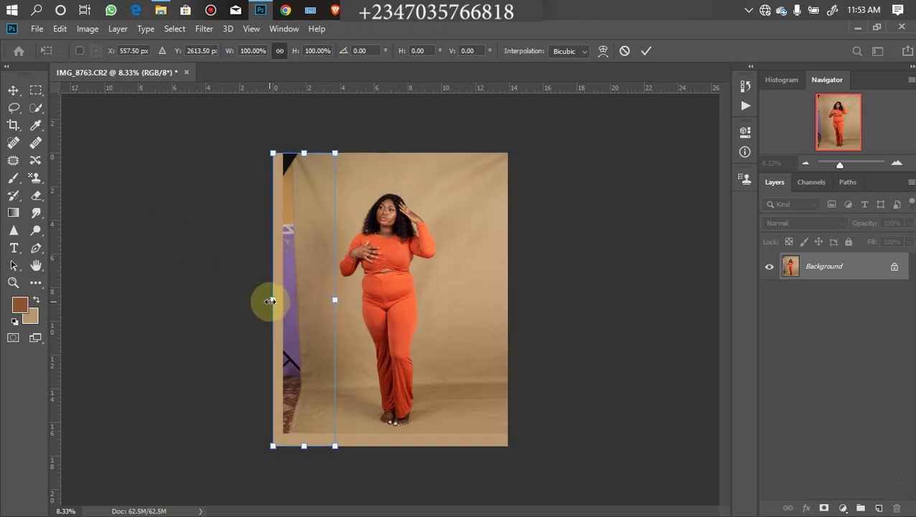
pyautogui.moveTo(273, 300); pyautogui.dragTo(203, 300)
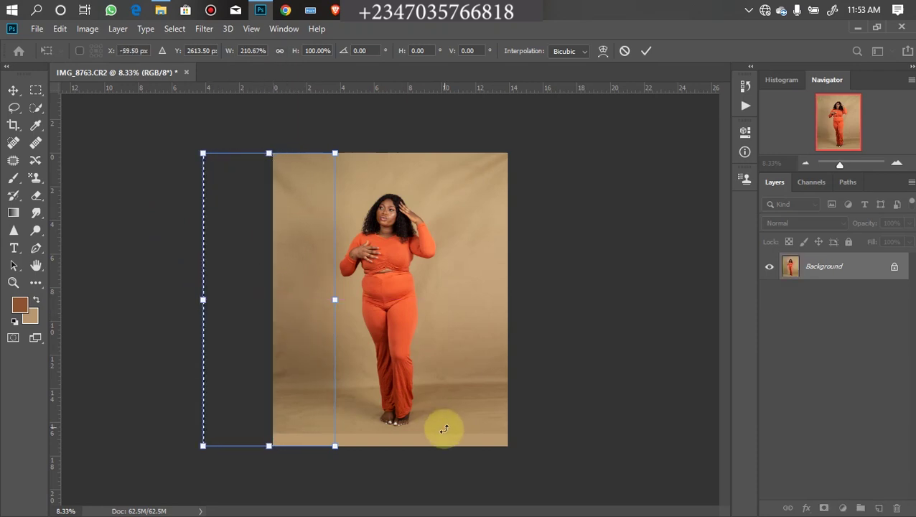
pyautogui.press('Return')
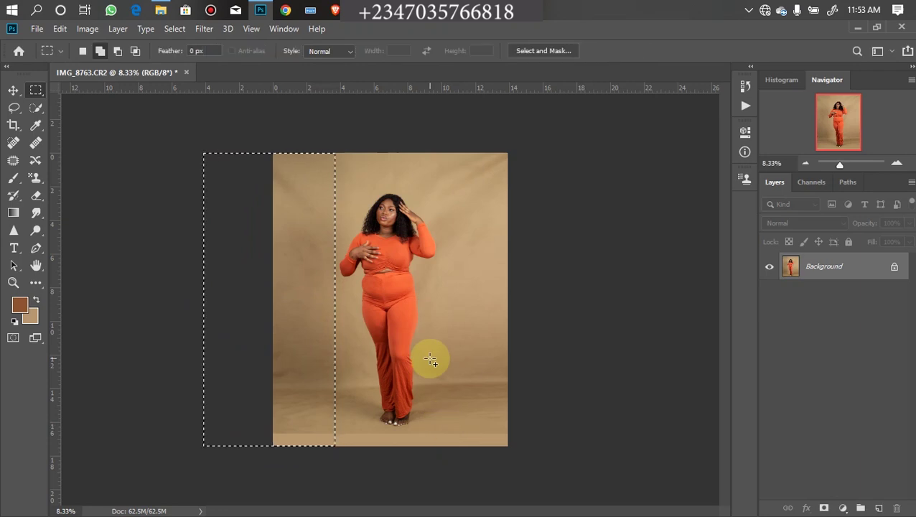
pyautogui.hotkey('ctrl', 'd')
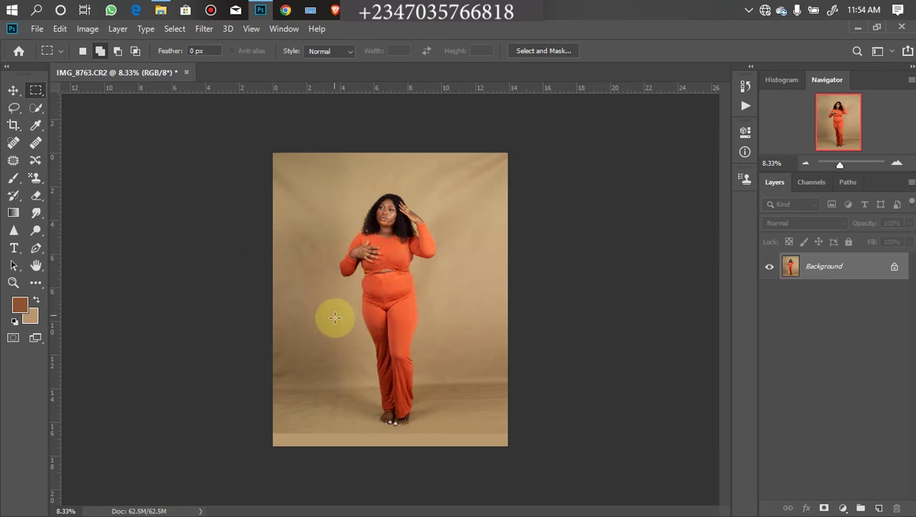
# Select the strip below the feet and stretch it downward to about 392% height to cover the plain band with floor backdrop.
pyautogui.moveTo(260, 430); pyautogui.dragTo(539, 499)
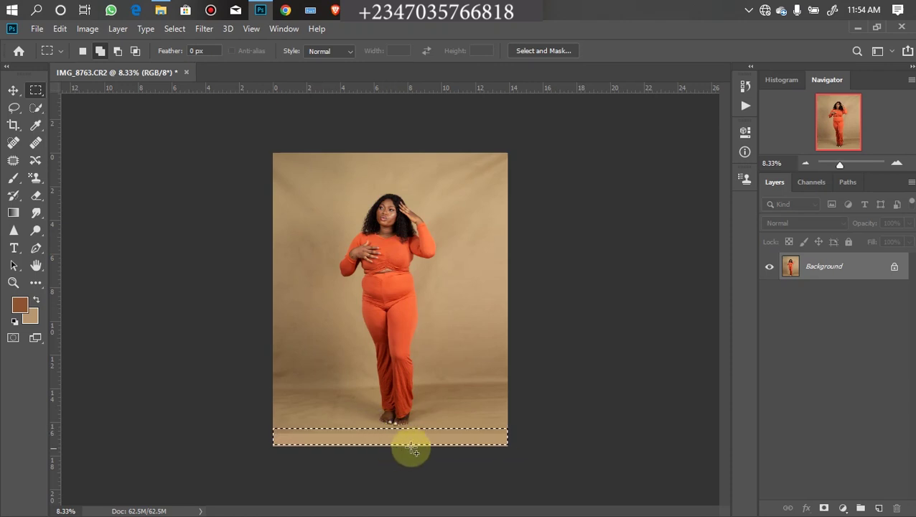
pyautogui.hotkey('ctrl', 't')
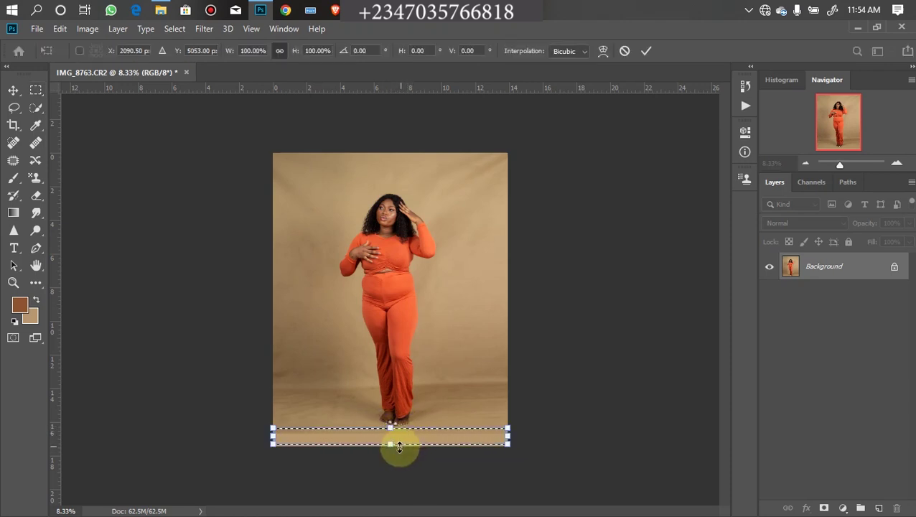
pyautogui.moveTo(390, 445); pyautogui.dragTo(401, 494)
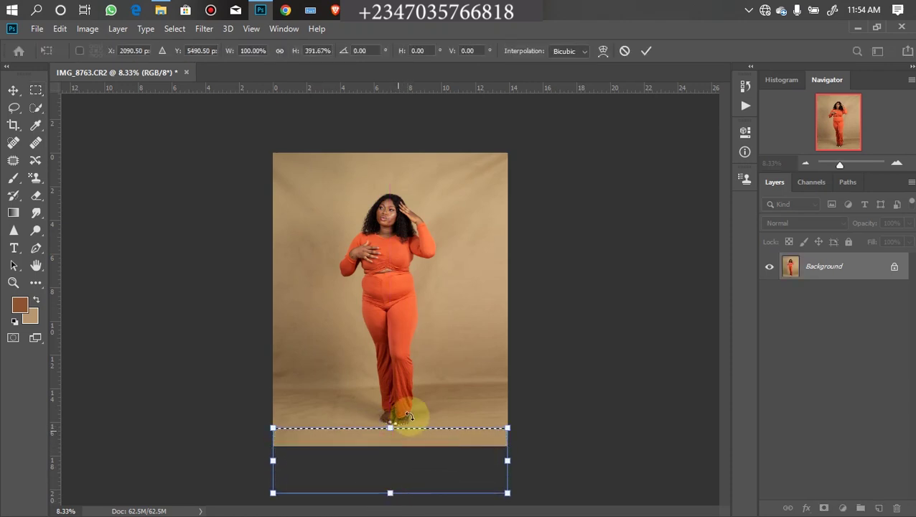
pyautogui.press('Return')
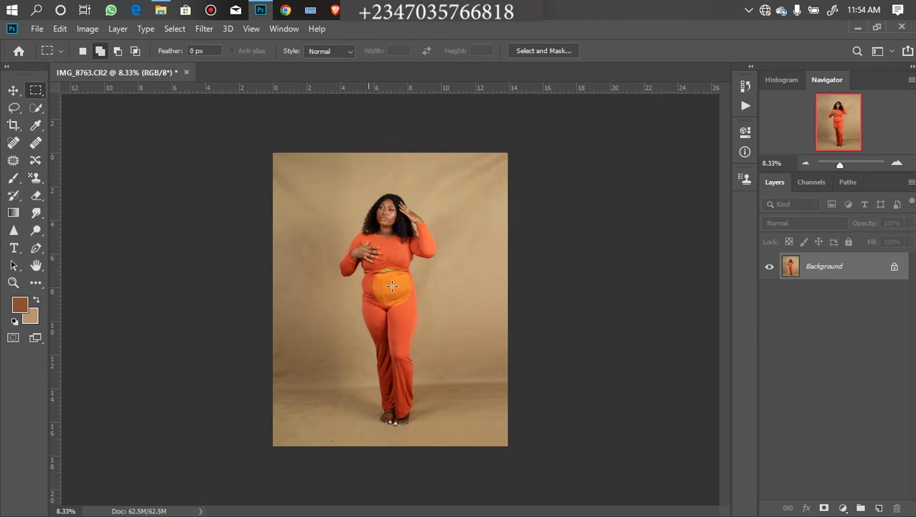
# Check the extended backdrop up close and duplicate the Background layer.
pyautogui.hotkey('ctrl', '+')
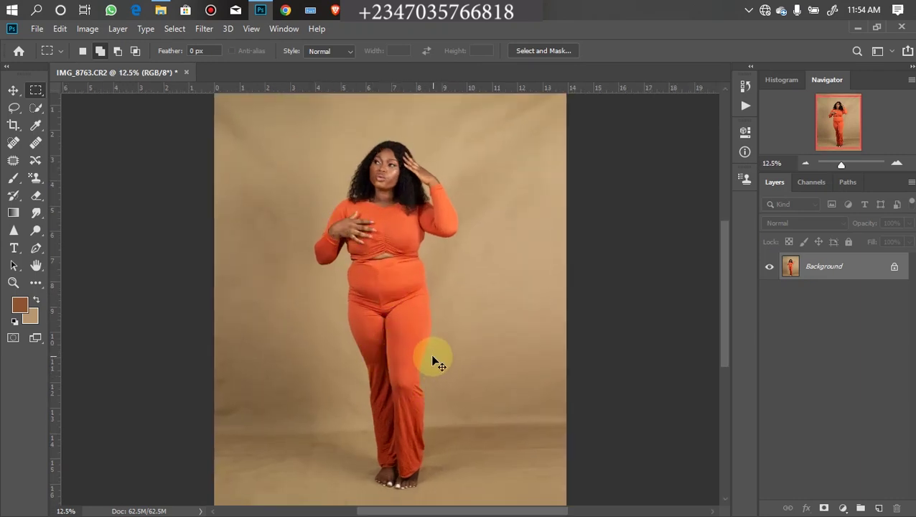
pyautogui.hotkey('ctrl', '-')
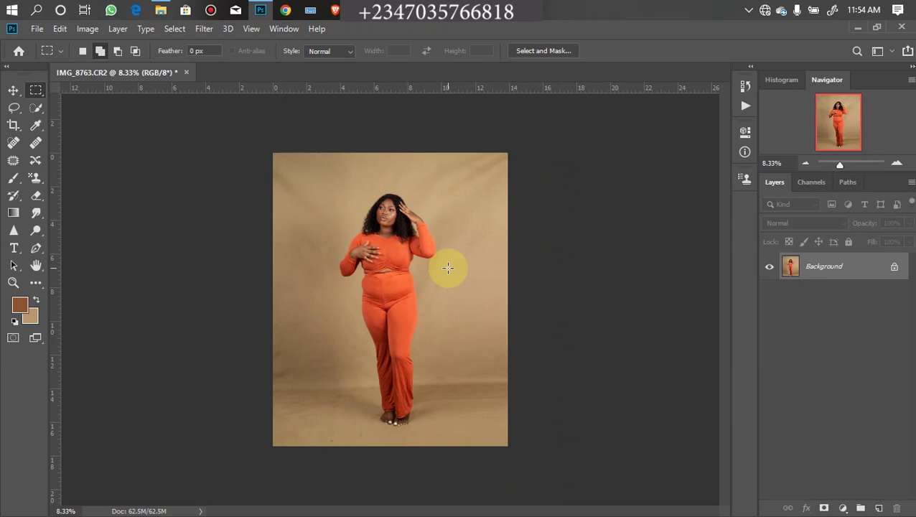
pyautogui.hotkey('ctrl', 'j')
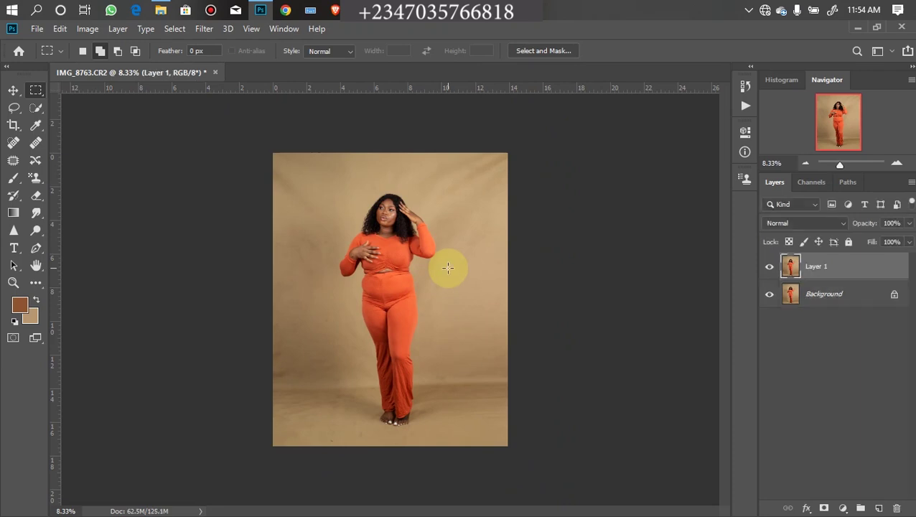
# Open Liquify on Layer 1 and nudge the left edge of the woman's waist slightly inward with Forward Warp, reducing the brush size to 150.
pyautogui.click(204, 29)
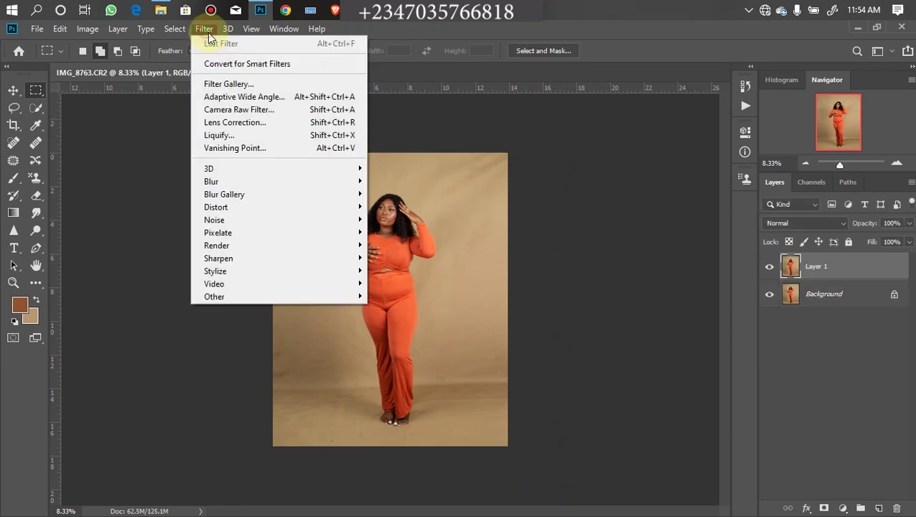
pyautogui.click(227, 135)
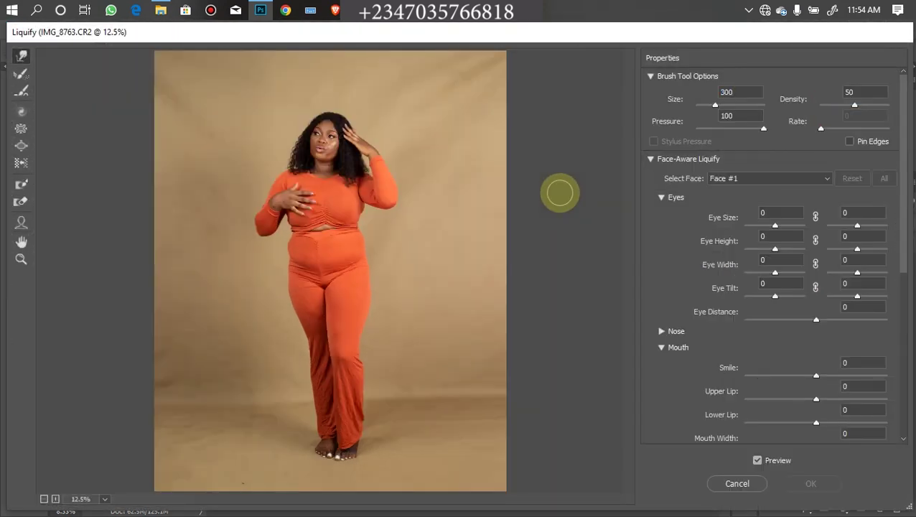
pyautogui.keyDown('ctrl'); pyautogui.click(560, 193); pyautogui.keyUp('ctrl')
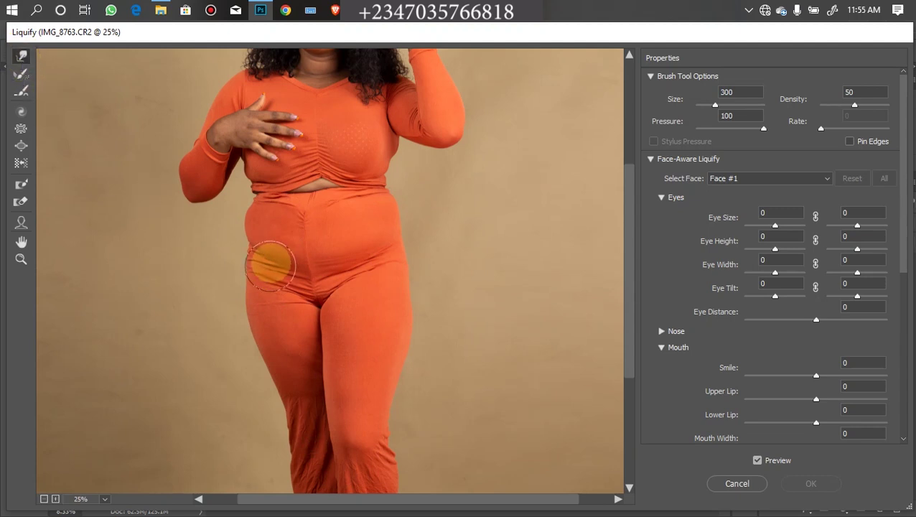
pyautogui.press('[')
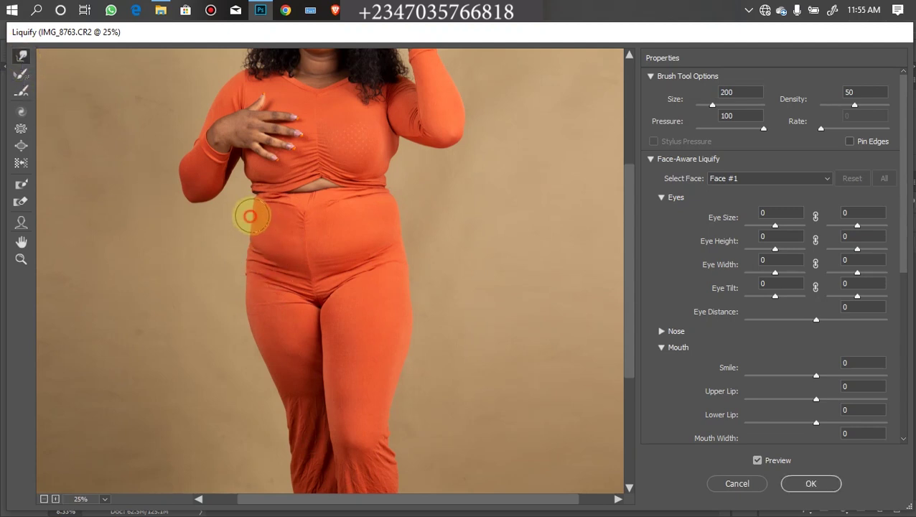
pyautogui.moveTo(253, 206); pyautogui.dragTo(256, 207)
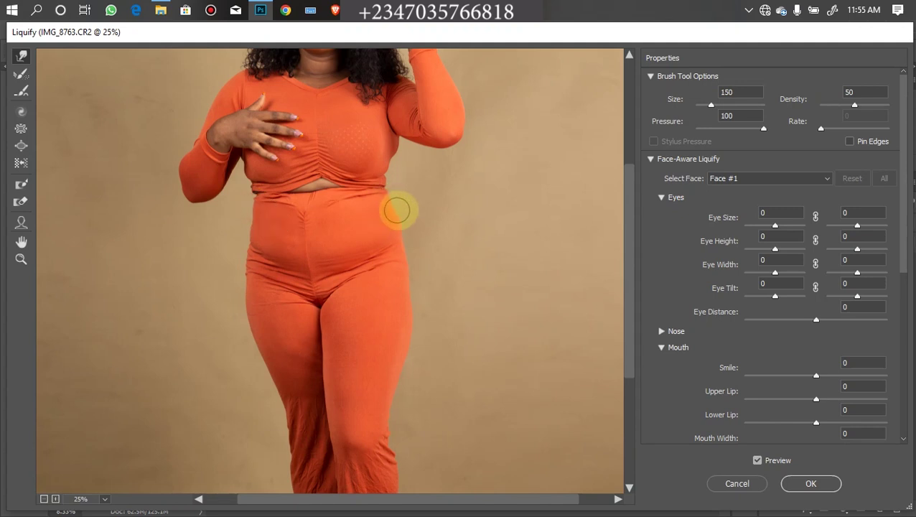
pyautogui.scroll(1, 405, 224)
pyautogui.press('[')
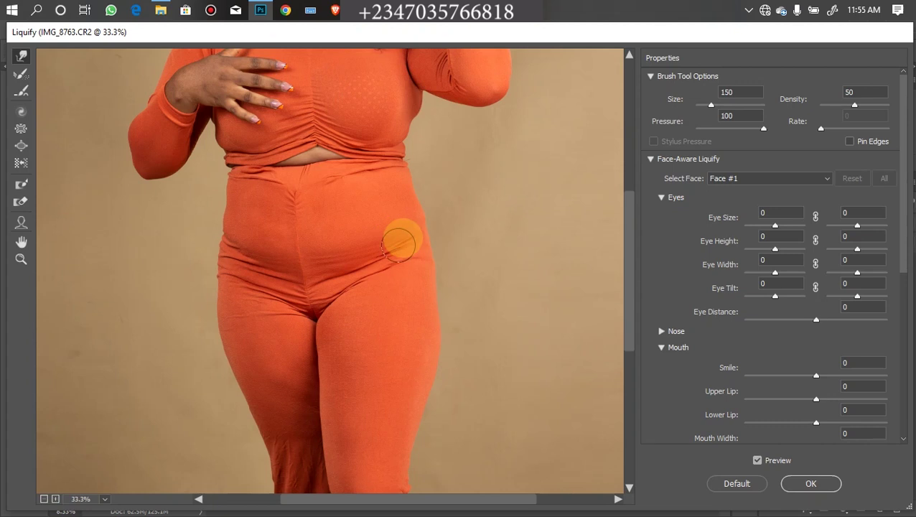
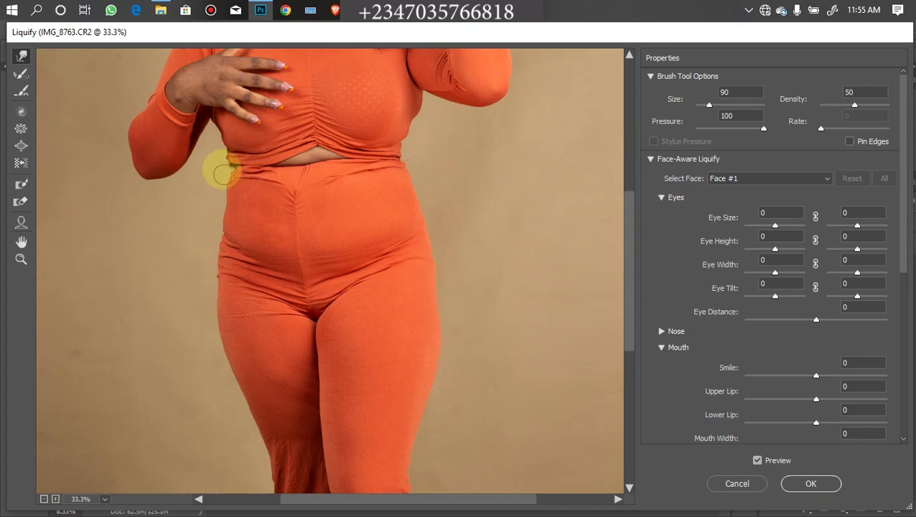
# Smooth the waist edge and the torso edge below the raised arm with Forward Warp at brush sizes 90 and 100.
pyautogui.moveTo(229, 162)
pyautogui.mouseDown()
pyautogui.moveTo(224, 202)
pyautogui.moveTo(223, 210)
pyautogui.mouseUp()
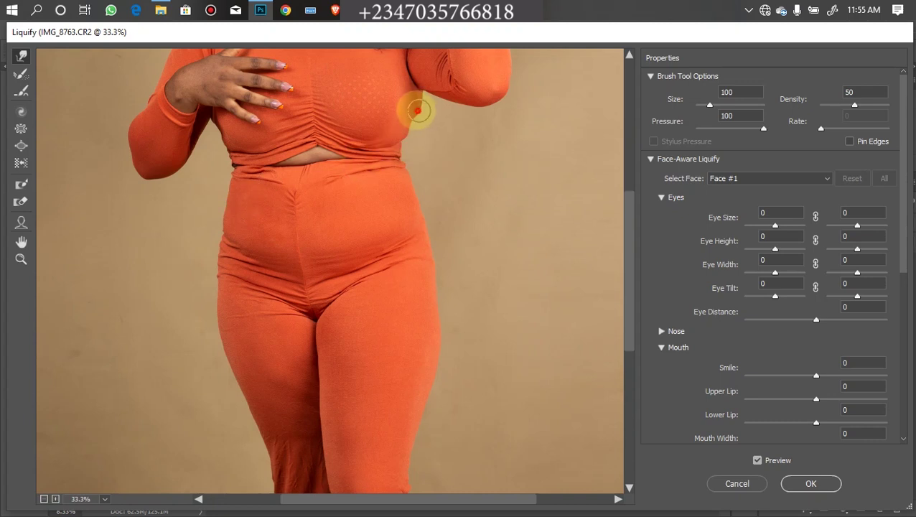
pyautogui.moveTo(422, 101)
pyautogui.mouseDown()
pyautogui.moveTo(407, 138)
pyautogui.moveTo(415, 122)
pyautogui.mouseUp()
pyautogui.hotkey('ctrl', '-')
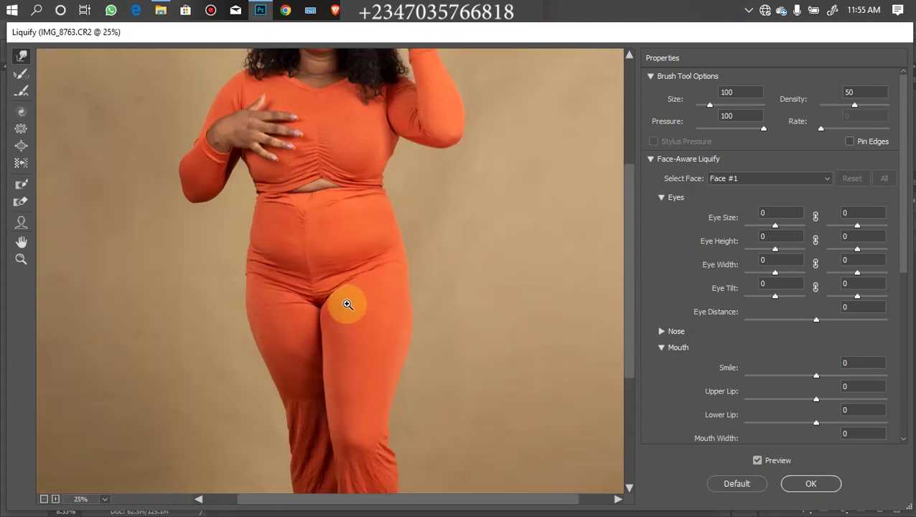
pyautogui.click(379, 276)
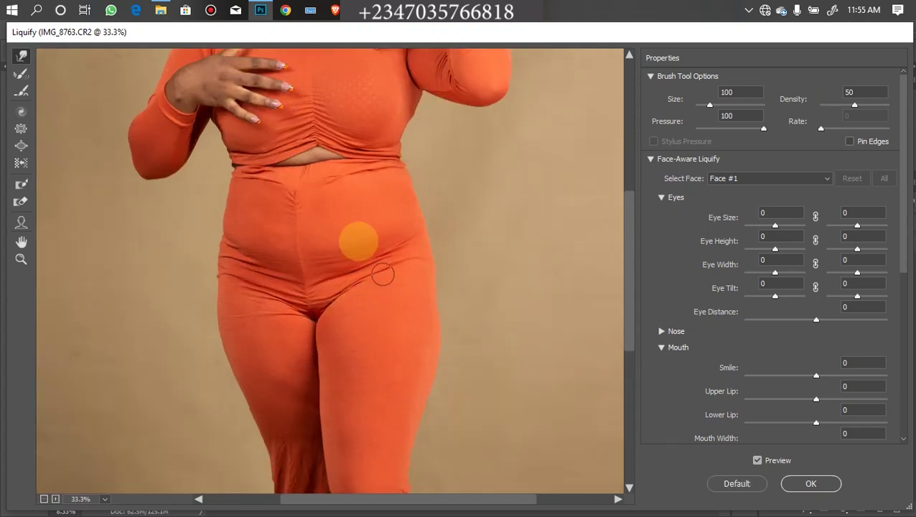
# Enlarge the warp brush to 400 and push the hip and upper thigh outward on the raised-arm side.
pyautogui.press(']')
pyautogui.press(']')
pyautogui.press(']')
pyautogui.press(']')
pyautogui.press(']')
pyautogui.press(']')
pyautogui.press(']')
pyautogui.moveTo(450, 297); pyautogui.dragTo(454, 312)
pyautogui.moveTo(445, 272); pyautogui.dragTo(454, 283)
pyautogui.moveTo(437, 240)
pyautogui.mouseDown()
pyautogui.moveTo(452, 261)
pyautogui.moveTo(450, 252)
pyautogui.moveTo(430, 303)
pyautogui.moveTo(432, 277)
pyautogui.moveTo(445, 298)
pyautogui.mouseUp()
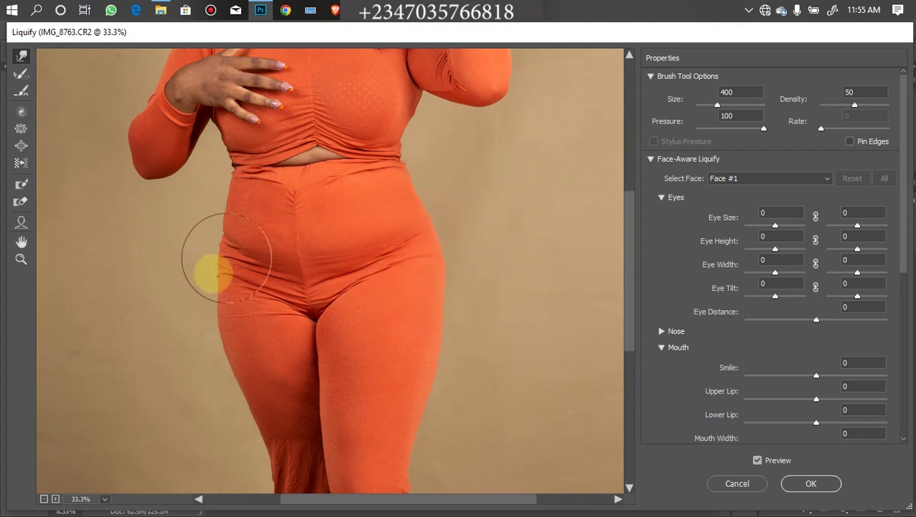
# Reduce the warp brush to 300 and push the opposite hip and outer thigh slightly outward for a rounder curve.
pyautogui.press('[')
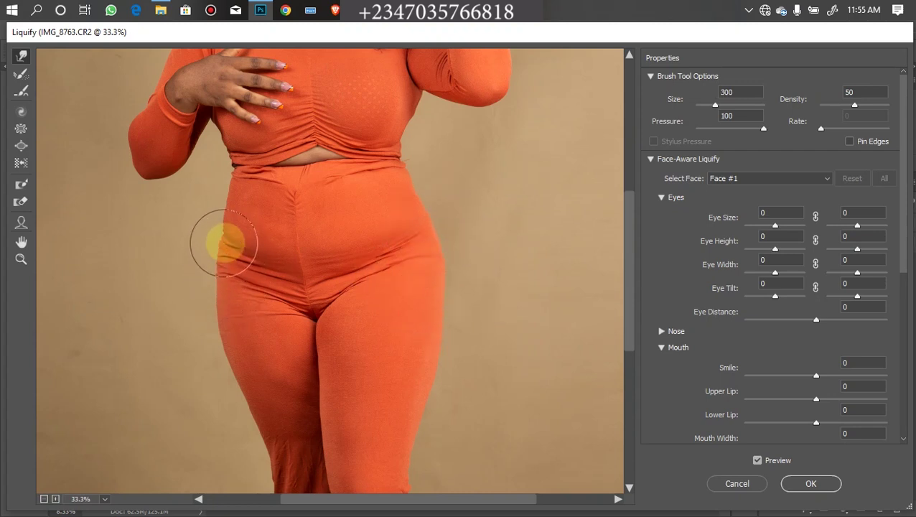
pyautogui.moveTo(228, 239); pyautogui.dragTo(217, 288)
pyautogui.click(236, 343)
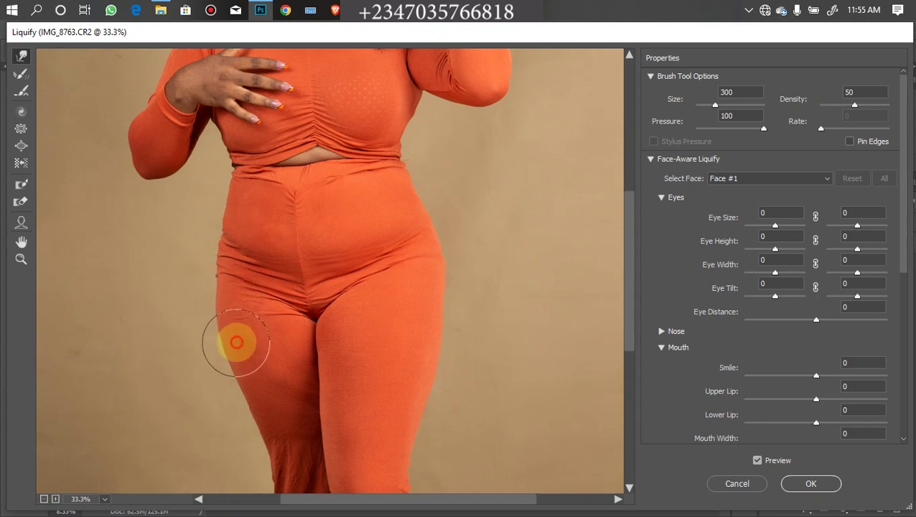
pyautogui.moveTo(236, 342)
pyautogui.mouseDown()
pyautogui.moveTo(219, 317)
pyautogui.moveTo(214, 289)
pyautogui.mouseUp()
# Pull both sides of the waist slightly inward with Forward Warp, reducing the brush size to 200 and then 175.
pyautogui.press('[')
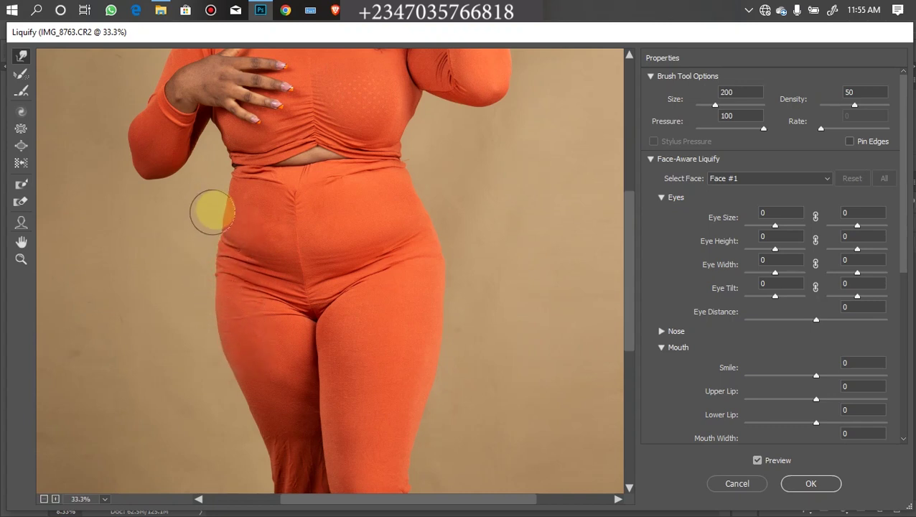
pyautogui.hotkey('ctrl', '-')
pyautogui.hotkey('ctrl', '-')
pyautogui.hotkey('ctrl', '-')
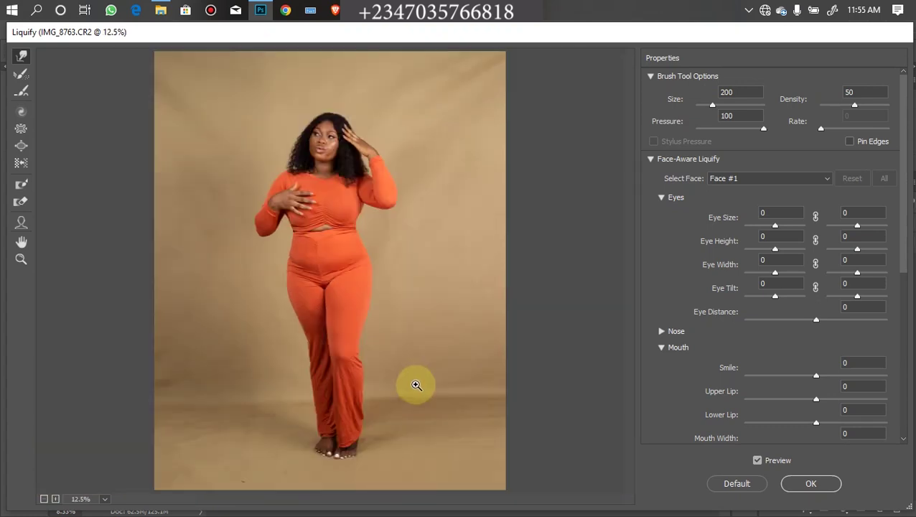
pyautogui.scroll(3, 430, 409)
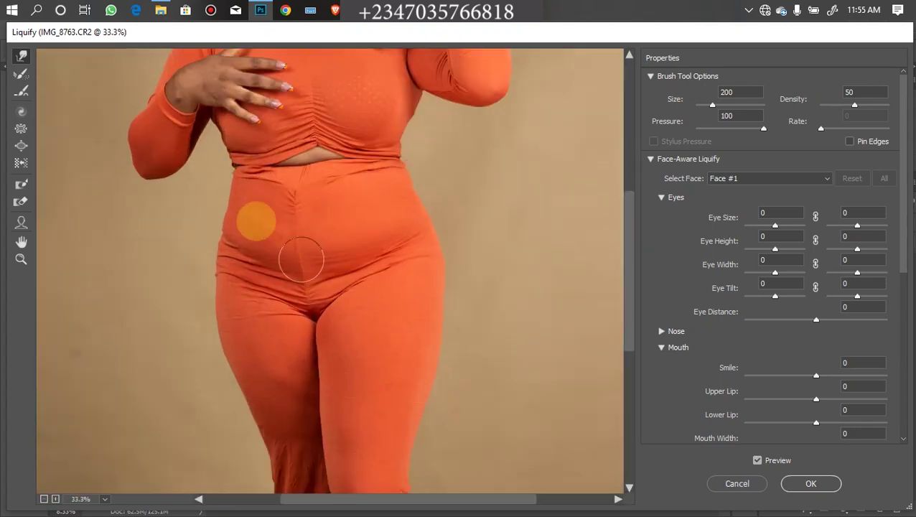
pyautogui.press(']')
pyautogui.moveTo(219, 220)
pyautogui.mouseDown()
pyautogui.moveTo(231, 189)
pyautogui.moveTo(415, 173)
pyautogui.moveTo(407, 163)
pyautogui.moveTo(423, 221)
pyautogui.mouseUp()
pyautogui.scroll(-3, 472, 300)
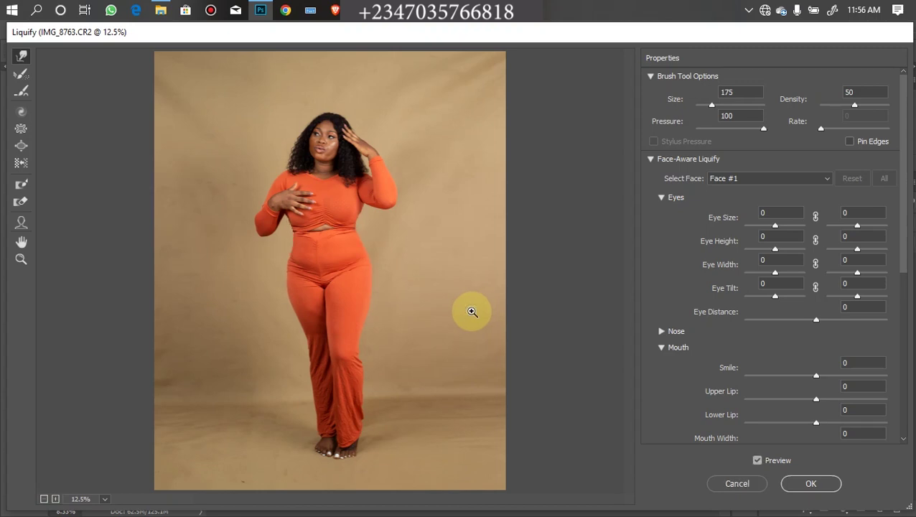
# Examine the reshaped waist and hips, comparing the figure's proportions in full view and close up.
pyautogui.scroll(2, 471, 311)
pyautogui.scroll(1, 342, 229)
pyautogui.scroll(-1, 342, 229)
pyautogui.scroll(1, 313, 225)
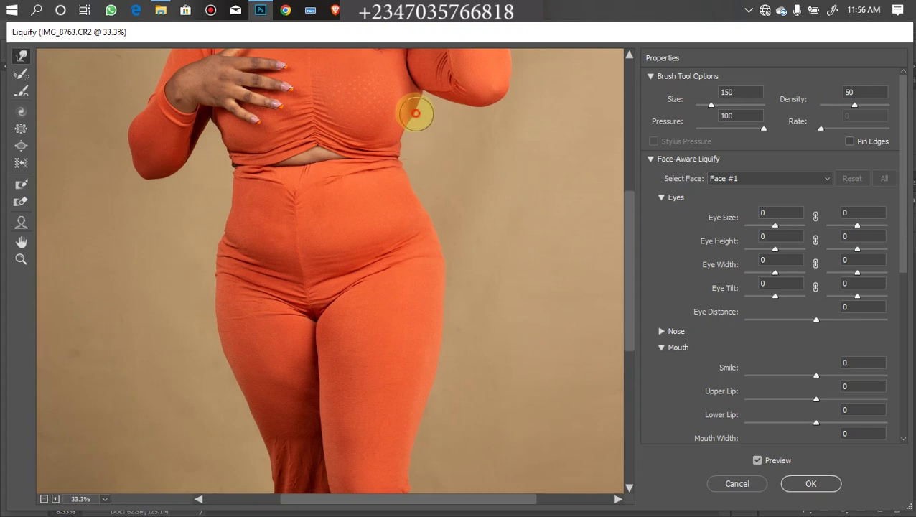
pyautogui.scroll(-1, 422, 165)
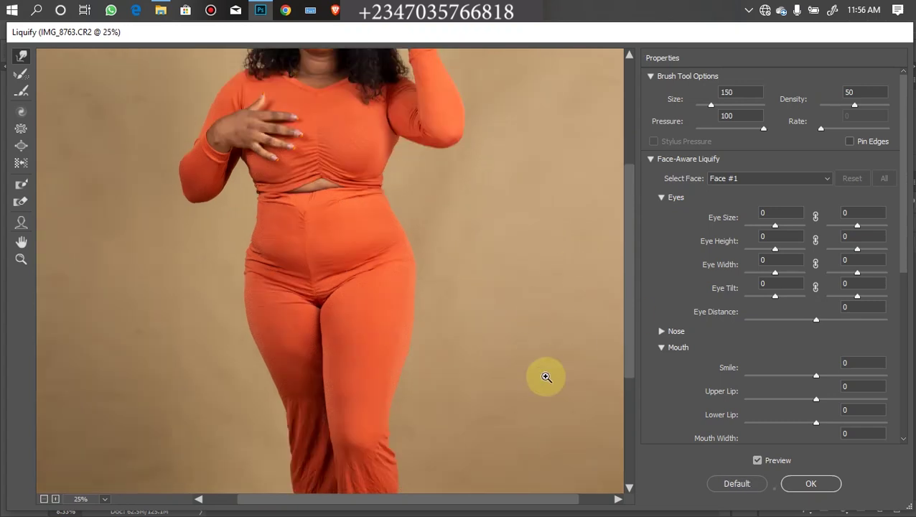
pyautogui.scroll(-1, 546, 377)
pyautogui.scroll(1, 546, 377)
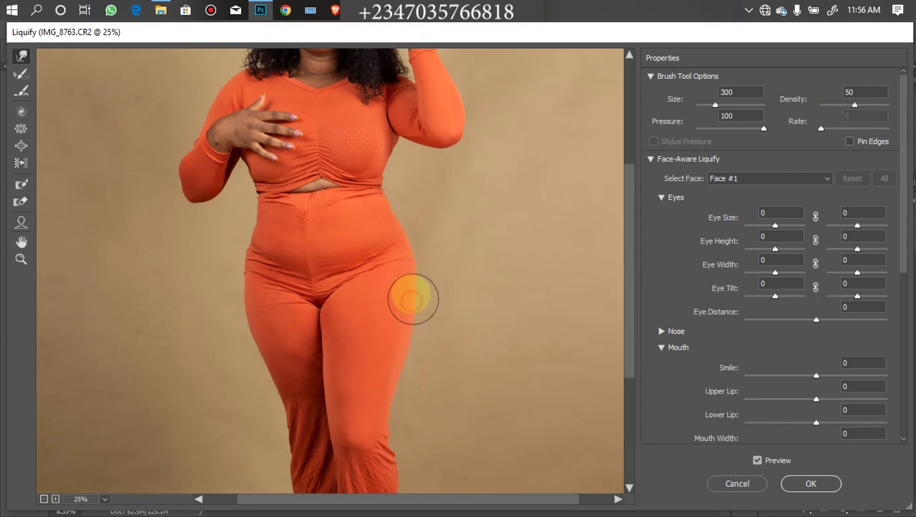
pyautogui.scroll(-1, 448, 327)
pyautogui.scroll(1, 423, 272)
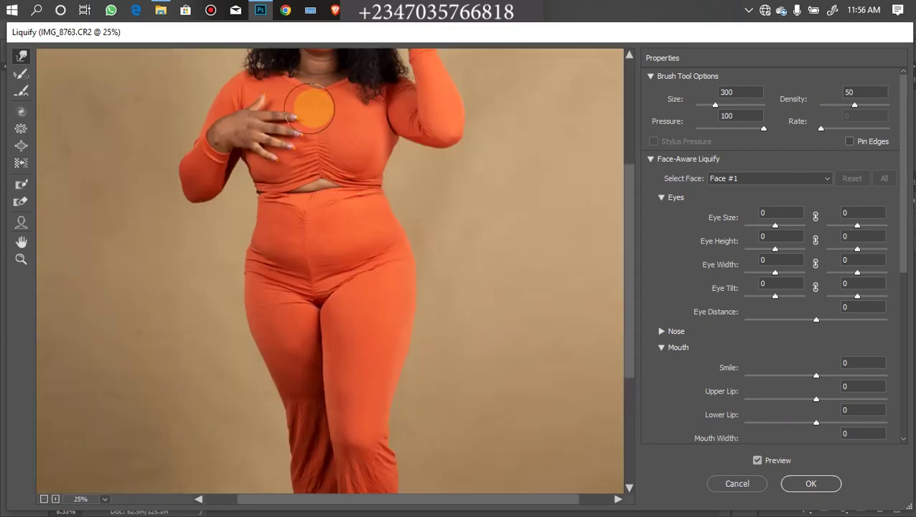
pyautogui.scroll(-1, 313, 111)
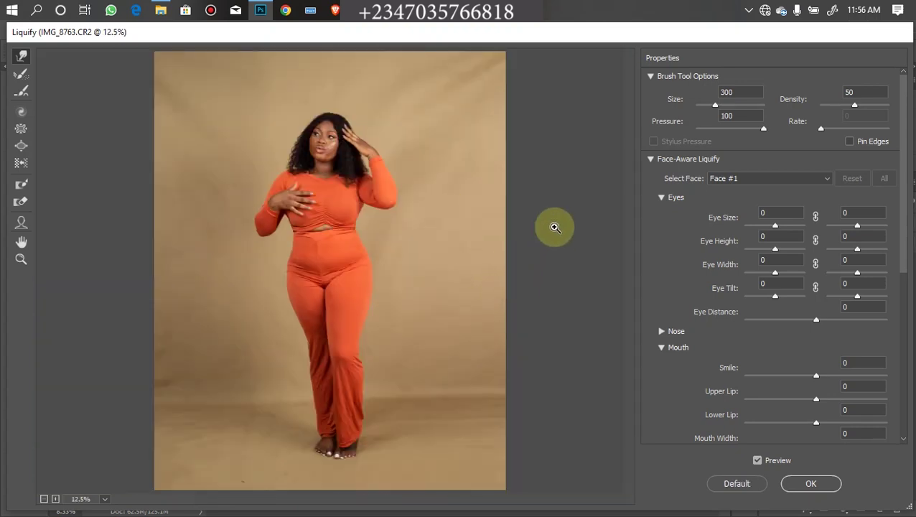
pyautogui.scroll(1, 555, 226)
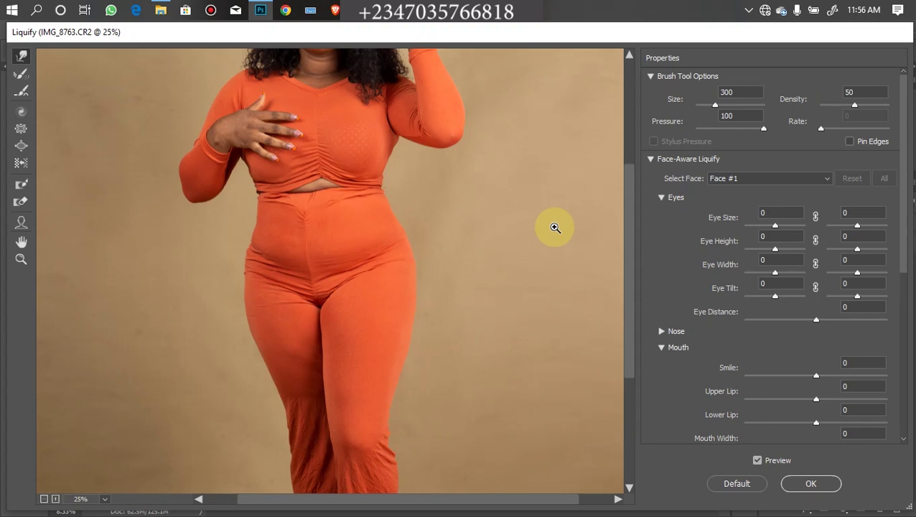
pyautogui.scroll(-1, 555, 226)
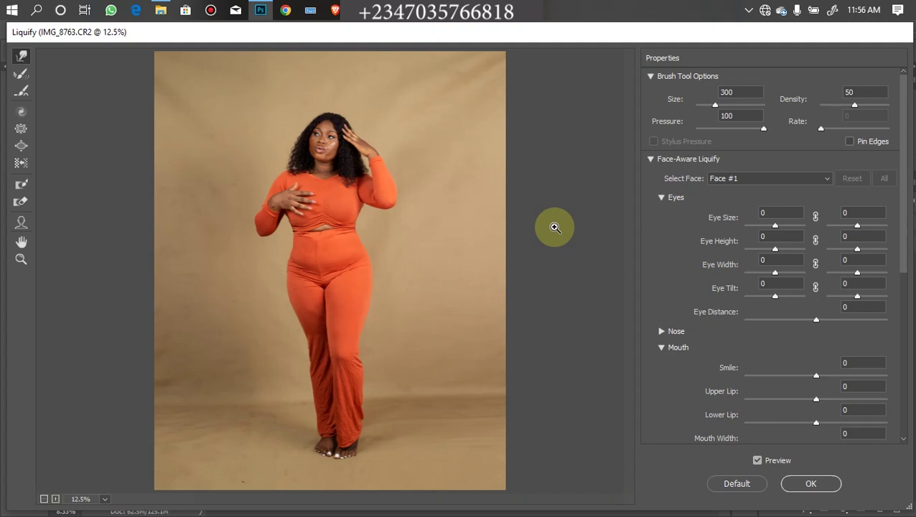
pyautogui.scroll(1, 553, 227)
pyautogui.scroll(-1, 364, 147)
pyautogui.scroll(1, 366, 154)
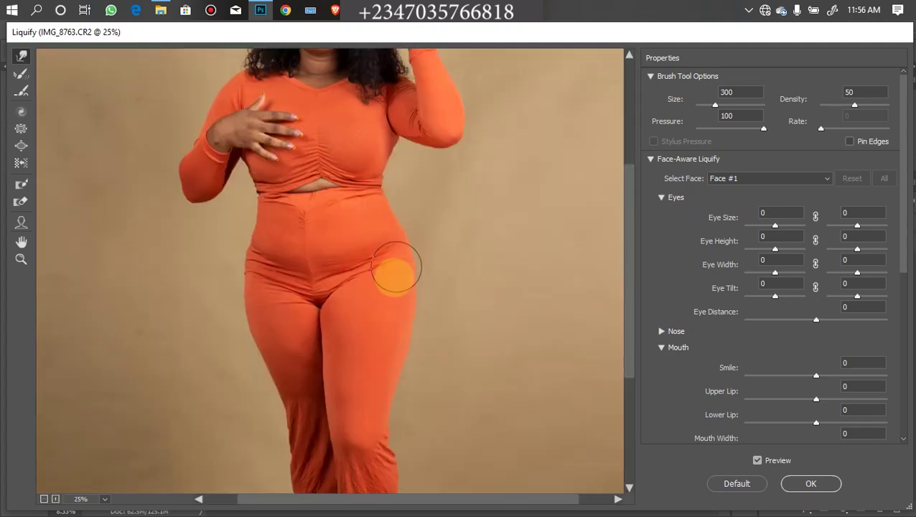
# Apply the Liquify reshaping and compare it with the original by toggling Layer 1's visibility.
pyautogui.click(811, 484)
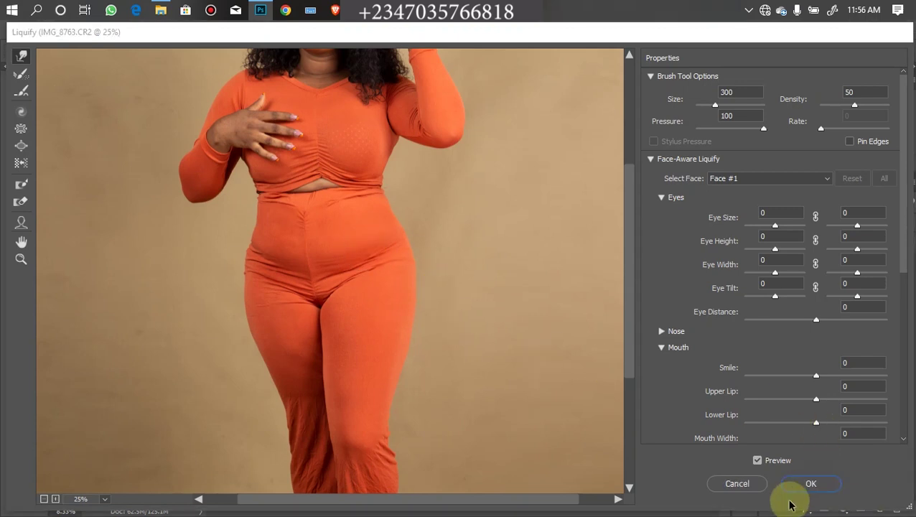
pyautogui.hotkey('ctrl', '+')
pyautogui.hotkey('ctrl', '+')
pyautogui.hotkey('ctrl', '+')
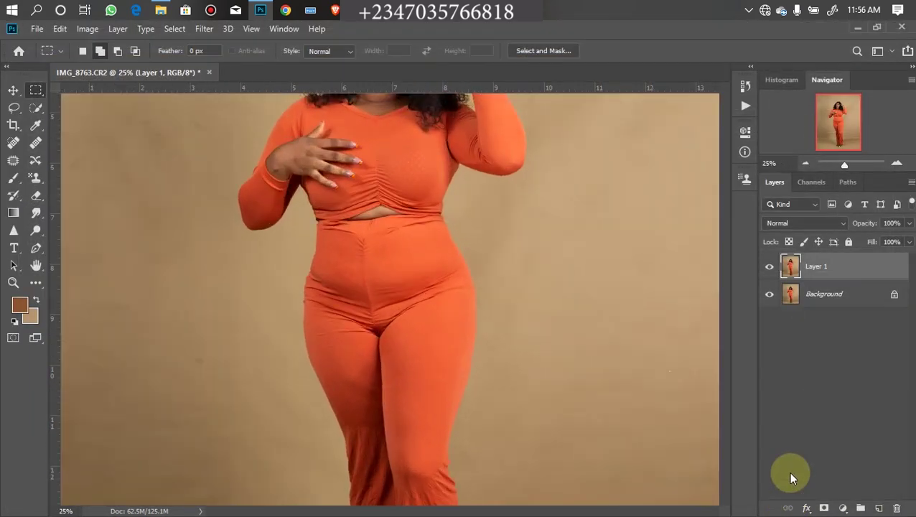
pyautogui.click(766, 267)
pyautogui.click(766, 269)
pyautogui.hotkey('ctrl', '-')
pyautogui.hotkey('ctrl', '-')
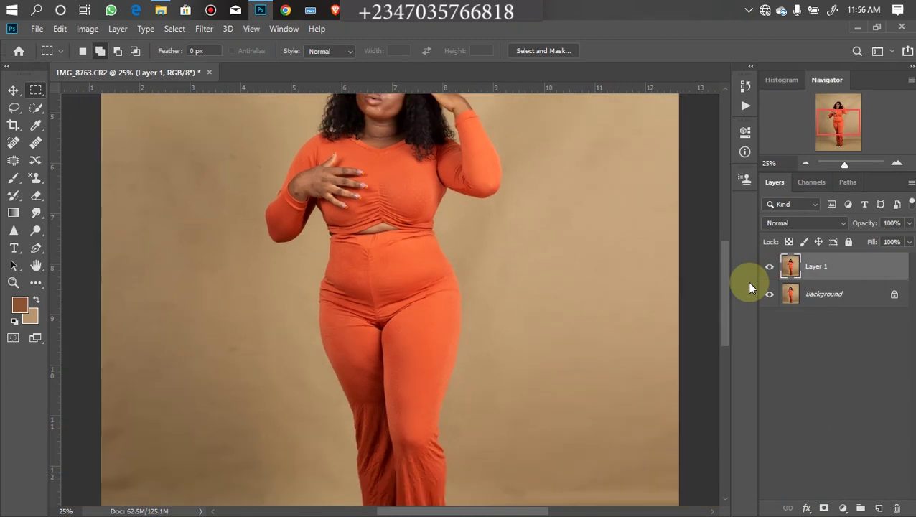
pyautogui.hotkey('ctrl', '-')
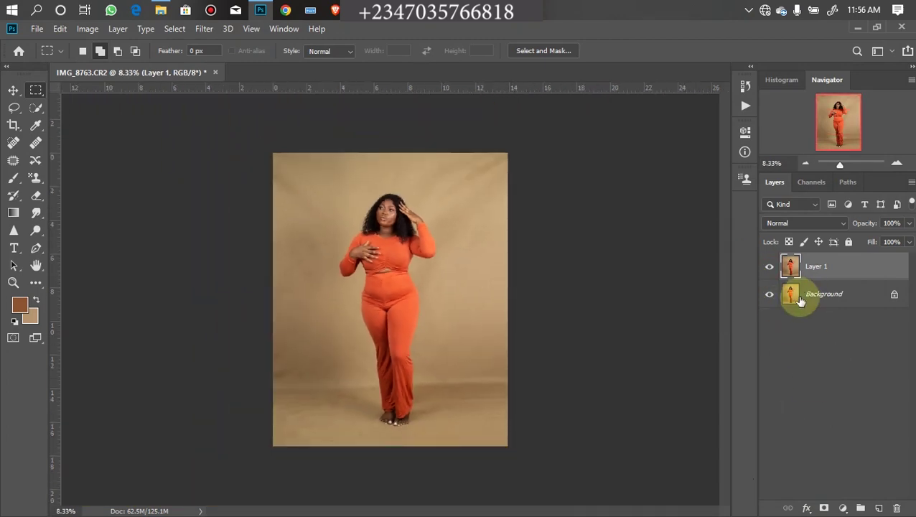
# Merge the reshaped Layer 1 into the Background layer and check the figure closer up.
pyautogui.press('Delete')
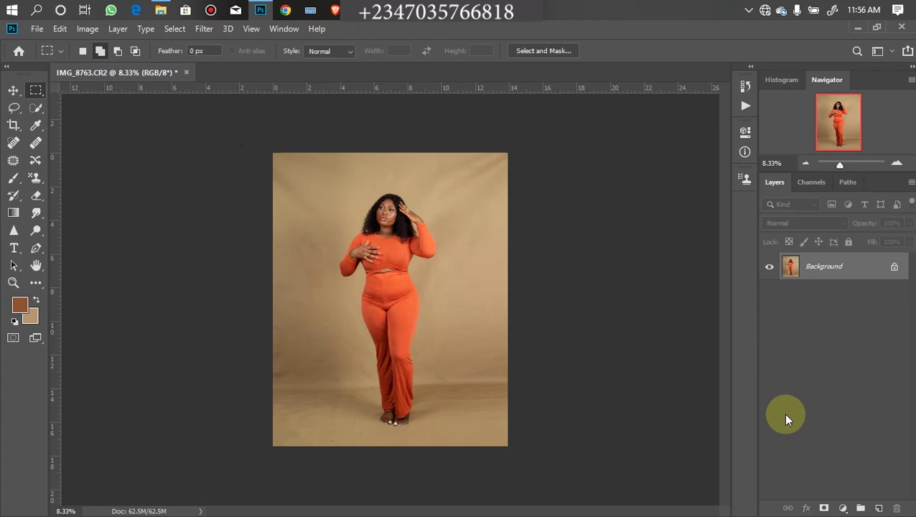
pyautogui.hotkey('ctrl', '+')
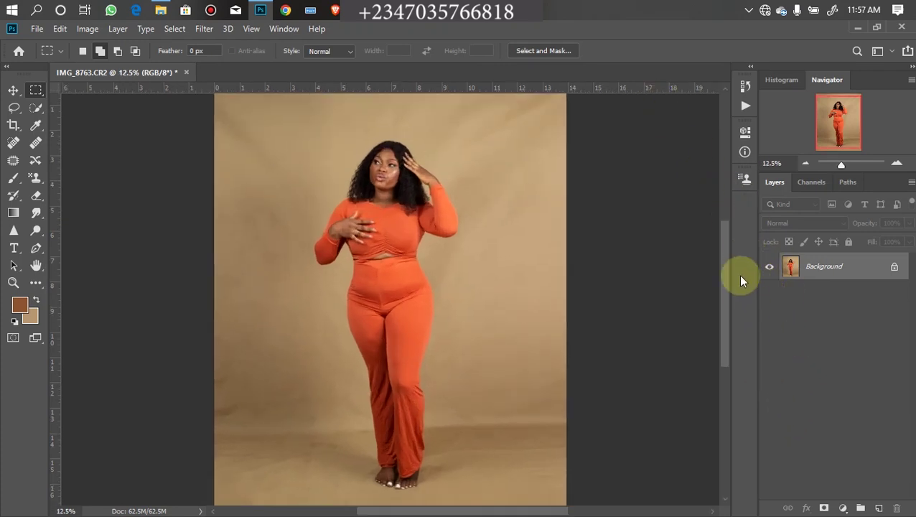
pyautogui.hotkey('ctrl', '+')
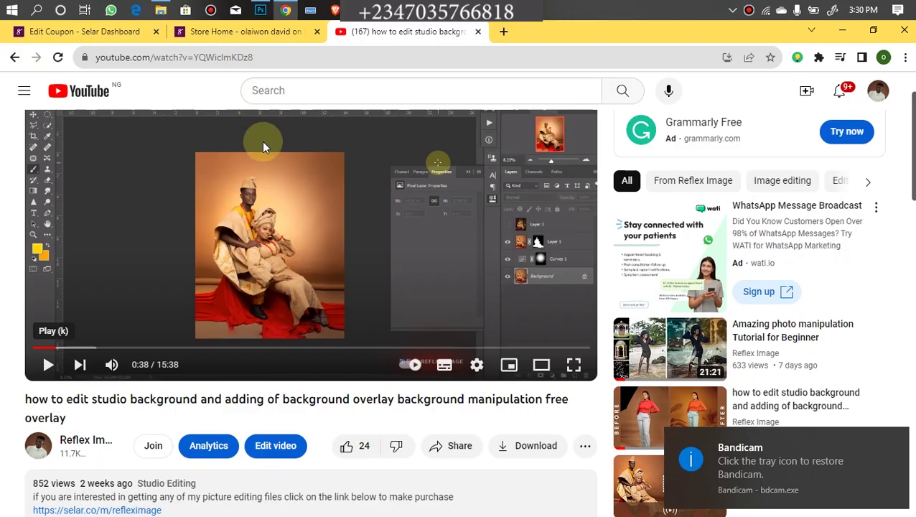
# Switch to Chrome, expand the YouTube video's full description, open its Selar store link and show the store page.
pyautogui.moveTo(912, 176); pyautogui.dragTo(905, 240)
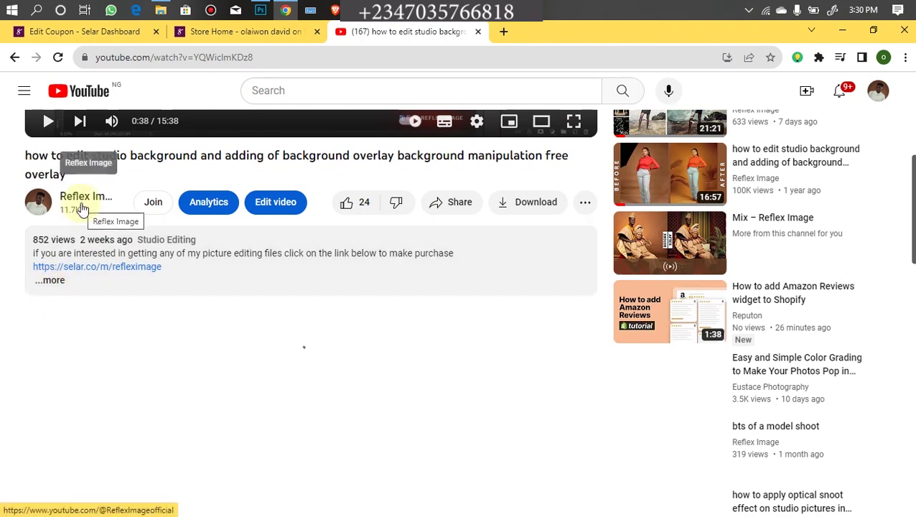
pyautogui.click(53, 282)
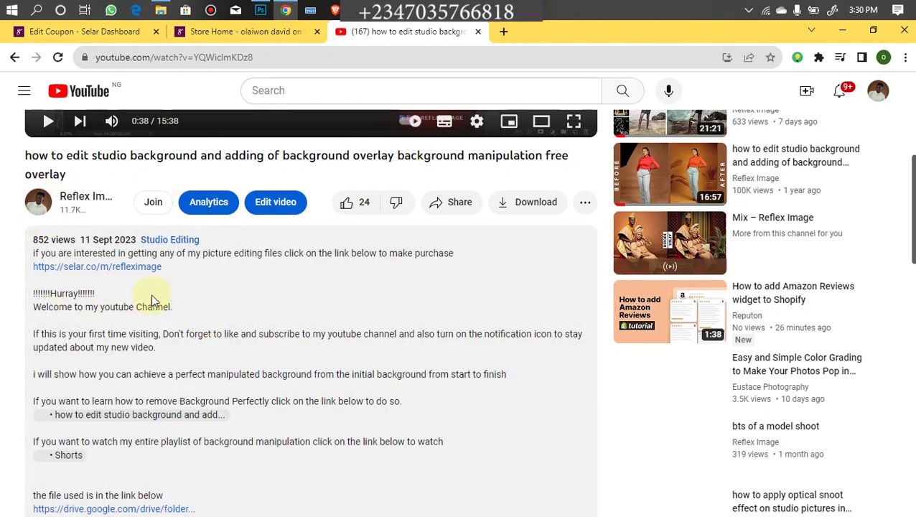
pyautogui.click(102, 266)
pyautogui.click(241, 32)
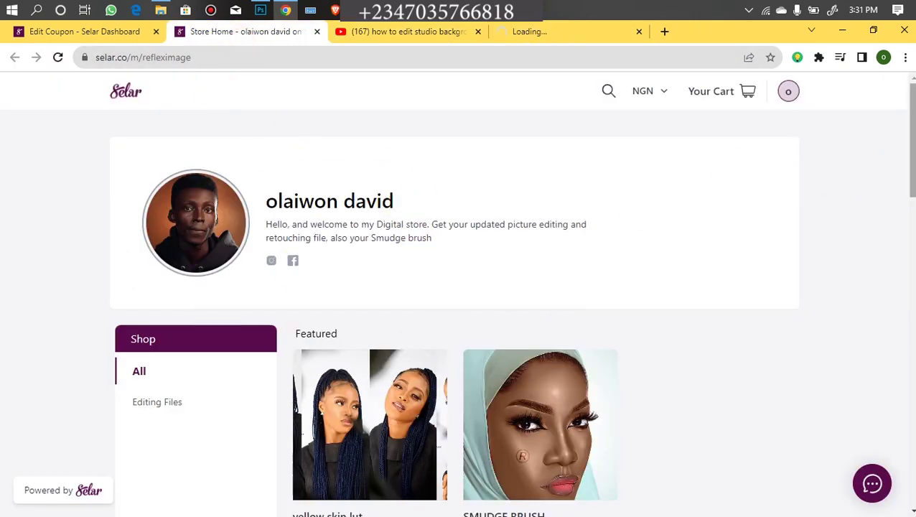
# Browse the store's products, view the Reflex latest Collections item and proceed to its checkout.
pyautogui.scroll(-2, 899, 188)
pyautogui.scroll(1, 904, 237)
pyautogui.scroll(-8, 883, 275)
pyautogui.scroll(3, 871, 287)
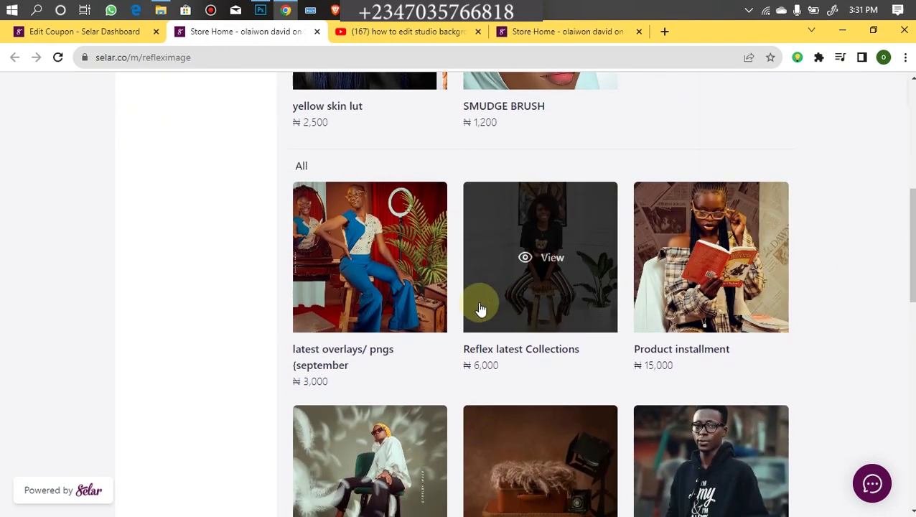
pyautogui.click(502, 310)
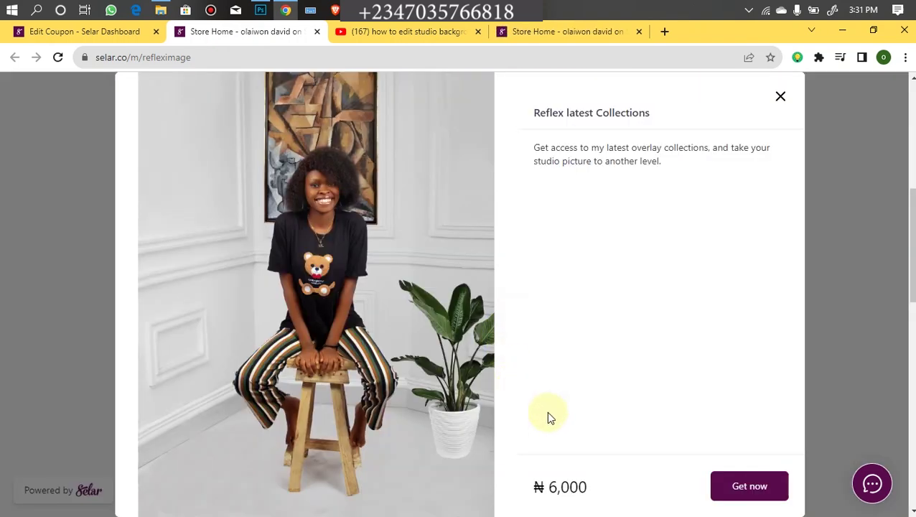
pyautogui.click(736, 490)
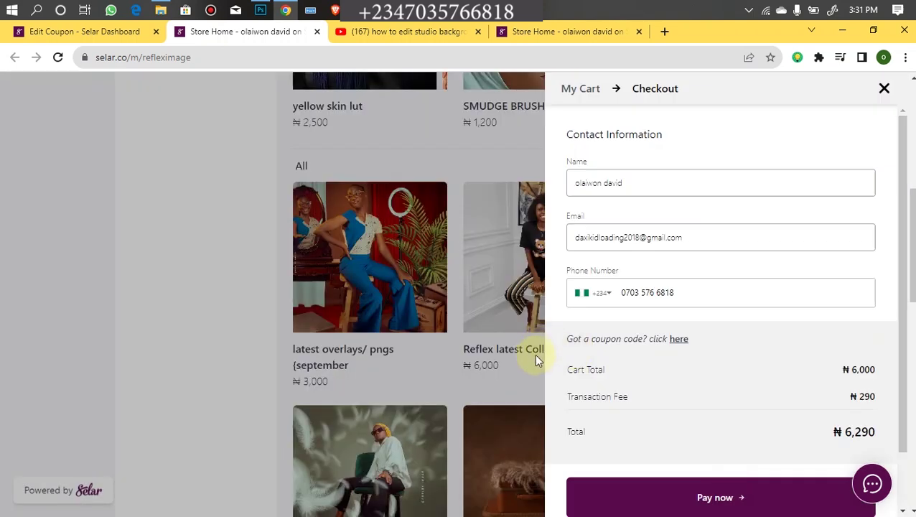
# Apply the coupon code "family" to the order at checkout.
pyautogui.click(676, 341)
pyautogui.click(643, 377)
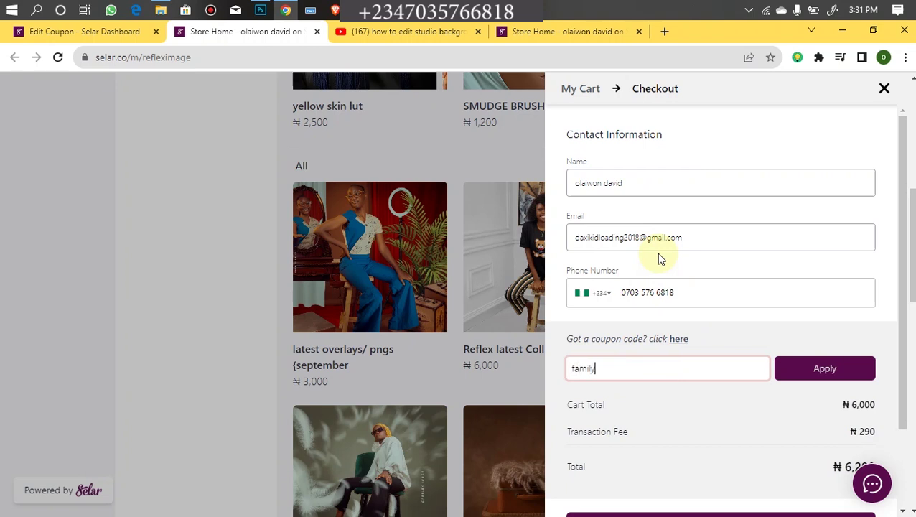
pyautogui.click(779, 362)
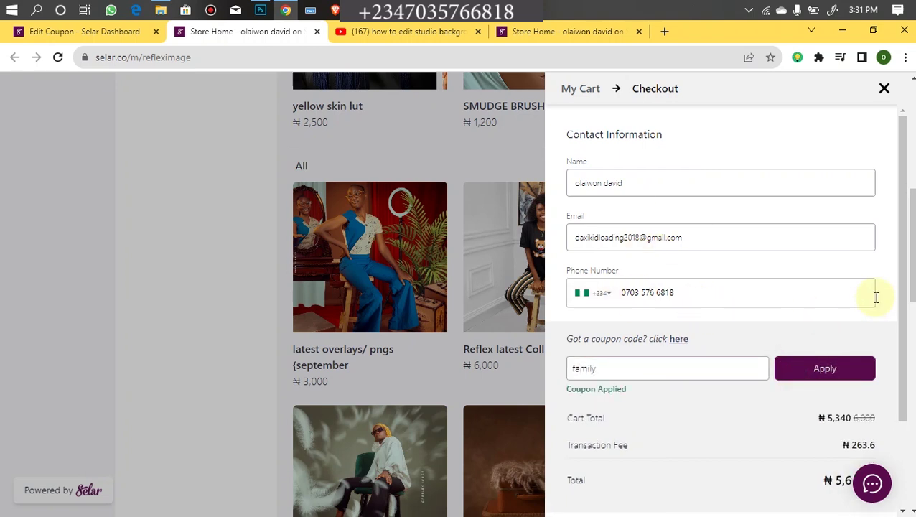
# Switch back to Photoshop, run the Advance Frequency Separation action on the portrait and frame the face close up.
pyautogui.scroll(-2, 883, 348)
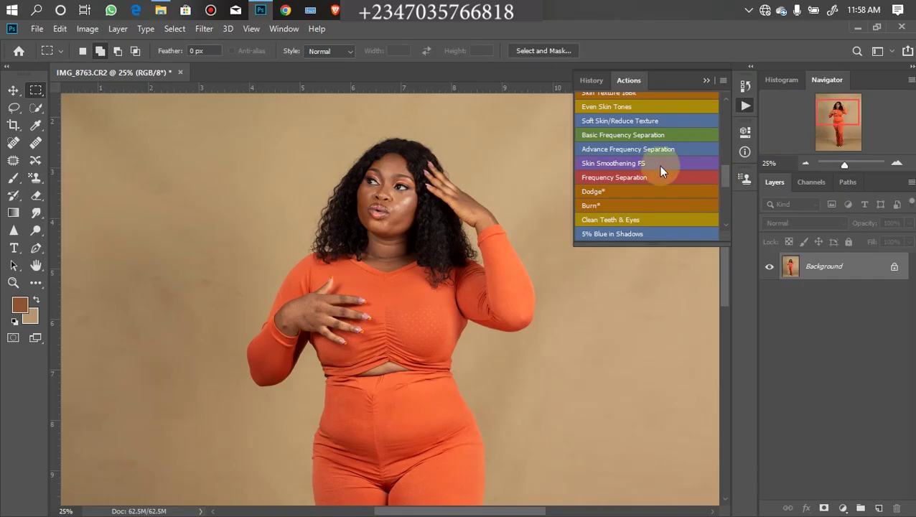
pyautogui.hotkey('ctrl', '+')
pyautogui.hotkey('ctrl', '+')
pyautogui.moveTo(347, 230); pyautogui.dragTo(328, 390)
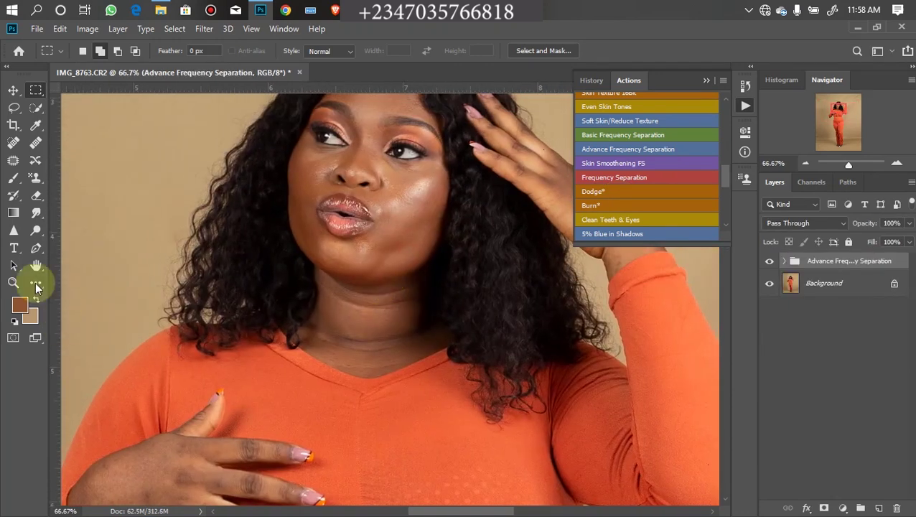
# Blend the facial skin tones on the Low FS Layer copy with the Mixer Brush, reducing the brush size for smaller areas.
pyautogui.click(36, 282)
pyautogui.moveTo(449, 233)
pyautogui.mouseDown()
pyautogui.moveTo(374, 258)
pyautogui.moveTo(427, 292)
pyautogui.mouseUp()
pyautogui.click(784, 261)
pyautogui.click(858, 342)
pyautogui.hotkey('ctrl', '+')
pyautogui.moveTo(425, 184)
pyautogui.mouseDown()
pyautogui.moveTo(395, 146)
pyautogui.moveTo(325, 177)
pyautogui.moveTo(383, 150)
pyautogui.moveTo(416, 168)
pyautogui.mouseUp()
pyautogui.press('[')
pyautogui.press('[')
pyautogui.press('[')
pyautogui.moveTo(428, 341)
pyautogui.mouseDown()
pyautogui.moveTo(395, 402)
pyautogui.moveTo(445, 382)
pyautogui.mouseUp()
pyautogui.moveTo(396, 343)
pyautogui.mouseDown()
pyautogui.moveTo(394, 297)
pyautogui.moveTo(432, 294)
pyautogui.mouseUp()
pyautogui.moveTo(400, 423); pyautogui.dragTo(439, 351)
pyautogui.press('[')
pyautogui.press('[')
pyautogui.press('[')
pyautogui.press('[')
pyautogui.press('[')
pyautogui.press('[')
pyautogui.press('[')
pyautogui.press('[')
# Continue blending the rest of the face and the neck with the Mixer Brush, enlarging it for broader areas.
pyautogui.moveTo(353, 235)
pyautogui.mouseDown()
pyautogui.moveTo(336, 286)
pyautogui.moveTo(356, 276)
pyautogui.moveTo(268, 291)
pyautogui.mouseUp()
pyautogui.press(']')
pyautogui.press(']')
pyautogui.press(']')
pyautogui.press(']')
pyautogui.press(']')
pyautogui.press(']')
pyautogui.press(']')
pyautogui.moveTo(276, 387); pyautogui.dragTo(261, 306)
pyautogui.moveTo(356, 424); pyautogui.dragTo(381, 402)
pyautogui.hotkey('ctrl', '-')
pyautogui.hotkey('ctrl', '-')
pyautogui.moveTo(417, 298); pyautogui.dragTo(419, 207)
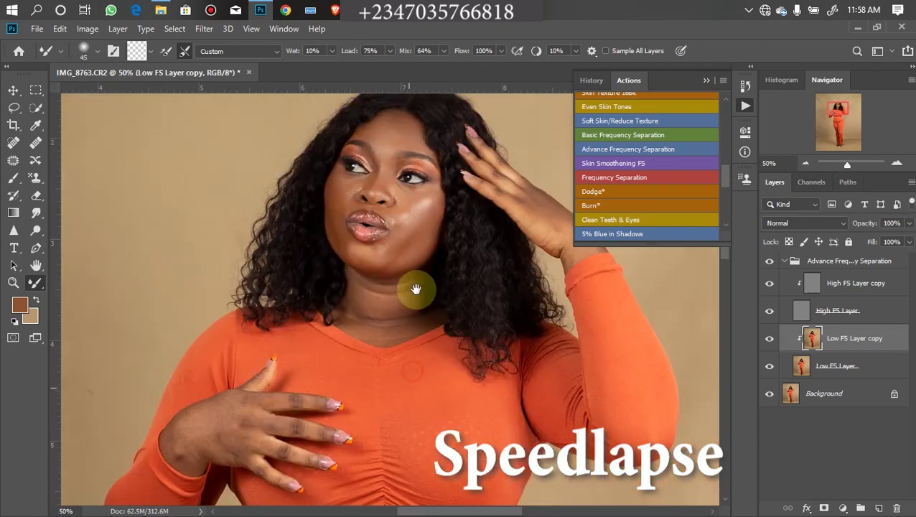
# Smooth the skin tones of the hand resting on the chest with the Mixer Brush, adjusting its size for fingers and wrist.
pyautogui.hotkey('ctrl', '+')
pyautogui.press(']')
pyautogui.moveTo(373, 384); pyautogui.dragTo(432, 258)
pyautogui.press('[')
pyautogui.moveTo(322, 352); pyautogui.dragTo(357, 362)
pyautogui.moveTo(294, 324); pyautogui.dragTo(336, 314)
pyautogui.moveTo(231, 324); pyautogui.dragTo(244, 351)
pyautogui.moveTo(295, 382); pyautogui.dragTo(270, 402)
pyautogui.press(']')
pyautogui.press(']')
pyautogui.press(']')
pyautogui.moveTo(226, 375)
pyautogui.mouseDown()
pyautogui.moveTo(195, 344)
pyautogui.moveTo(168, 343)
pyautogui.moveTo(179, 398)
pyautogui.moveTo(170, 350)
pyautogui.moveTo(220, 326)
pyautogui.mouseUp()
# Blend the skin tones of the raised hand beside the head with a smaller Mixer Brush.
pyautogui.moveTo(590, 257)
pyautogui.mouseDown()
pyautogui.moveTo(349, 256)
pyautogui.moveTo(349, 459)
pyautogui.mouseUp()
pyautogui.press('[')
pyautogui.press('[')
pyautogui.press('[')
pyautogui.moveTo(335, 241)
pyautogui.mouseDown()
pyautogui.moveTo(360, 210)
pyautogui.moveTo(323, 181)
pyautogui.mouseUp()
pyautogui.moveTo(398, 280)
pyautogui.mouseDown()
pyautogui.moveTo(460, 304)
pyautogui.moveTo(414, 289)
pyautogui.mouseUp()
# Smooth the remaining exposed skin lower on the body with a larger Mixer Brush.
pyautogui.hotkey('ctrl', '-')
pyautogui.moveTo(351, 459)
pyautogui.mouseDown()
pyautogui.moveTo(384, 295)
pyautogui.moveTo(419, 263)
pyautogui.moveTo(424, 271)
pyautogui.mouseUp()
pyautogui.press(']')
pyautogui.press(']')
pyautogui.press(']')
pyautogui.press(']')
pyautogui.press(']')
pyautogui.moveTo(307, 280); pyautogui.dragTo(318, 285)
pyautogui.moveTo(399, 300)
pyautogui.mouseDown()
pyautogui.moveTo(389, 309)
pyautogui.moveTo(374, 459)
pyautogui.mouseUp()
# Lasso the forehead and the shiny cheek with a 20 px feather, apply Gaussian Blur to them and deselect.
pyautogui.moveTo(841, 126); pyautogui.dragTo(839, 107)
pyautogui.click(15, 109)
pyautogui.hotkey('ctrl', '+')
pyautogui.moveTo(363, 248)
pyautogui.mouseDown()
pyautogui.moveTo(420, 274)
pyautogui.moveTo(398, 351)
pyautogui.moveTo(369, 244)
pyautogui.mouseUp()
pyautogui.moveTo(344, 179)
pyautogui.mouseDown()
pyautogui.moveTo(417, 200)
pyautogui.moveTo(345, 170)
pyautogui.moveTo(343, 193)
pyautogui.mouseUp()
pyautogui.click(204, 29)
pyautogui.moveTo(212, 178)
pyautogui.click(409, 231)
pyautogui.press('Return')
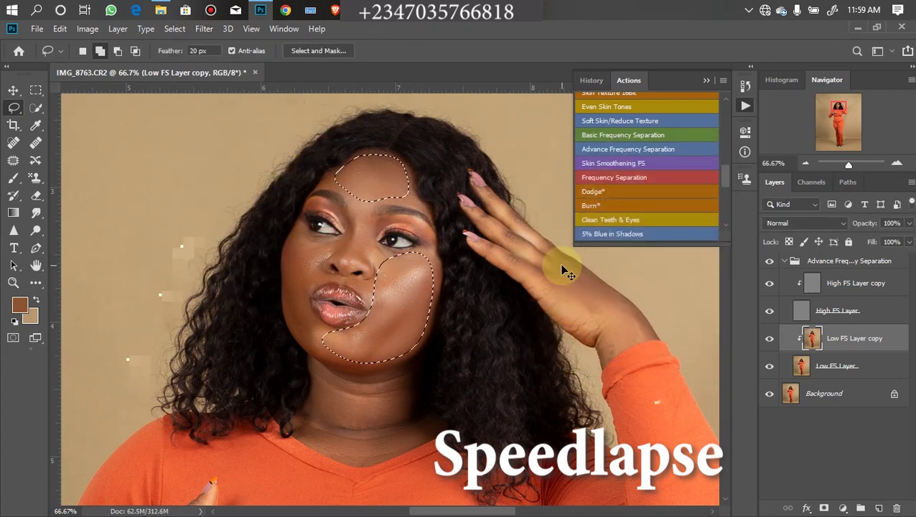
pyautogui.hotkey('ctrl', 'd')
# Examine the retouched skin across the body and in the full-figure view.
pyautogui.hotkey('ctrl', '-')
pyautogui.hotkey('ctrl', '-')
pyautogui.hotkey('ctrl', '-')
pyautogui.hotkey('ctrl', '-')
pyautogui.hotkey('ctrl', '+')
pyautogui.moveTo(502, 459); pyautogui.dragTo(473, 122)
# Flatten the retouched layers and duplicate the background onto a new layer.
pyautogui.hotkey('ctrl', '-')
pyautogui.hotkey('ctrl', '-')
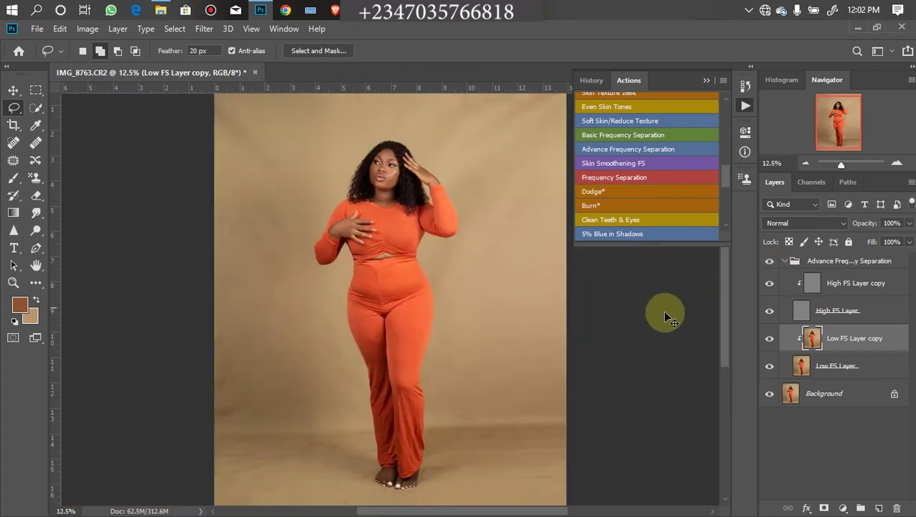
pyautogui.hotkey('ctrl', '-')
pyautogui.hotkey('ctrl', '+')
pyautogui.hotkey('ctrl', '+')
pyautogui.hotkey('ctrl', '-')
pyautogui.click(699, 162)
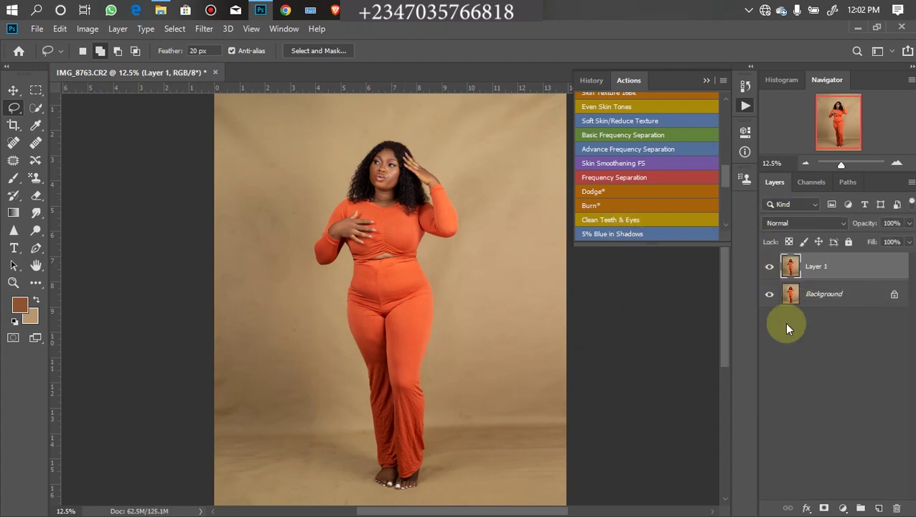
# Select the woman automatically with the Quick Selection tool's Select Subject option.
pyautogui.hotkey('ctrl', '-')
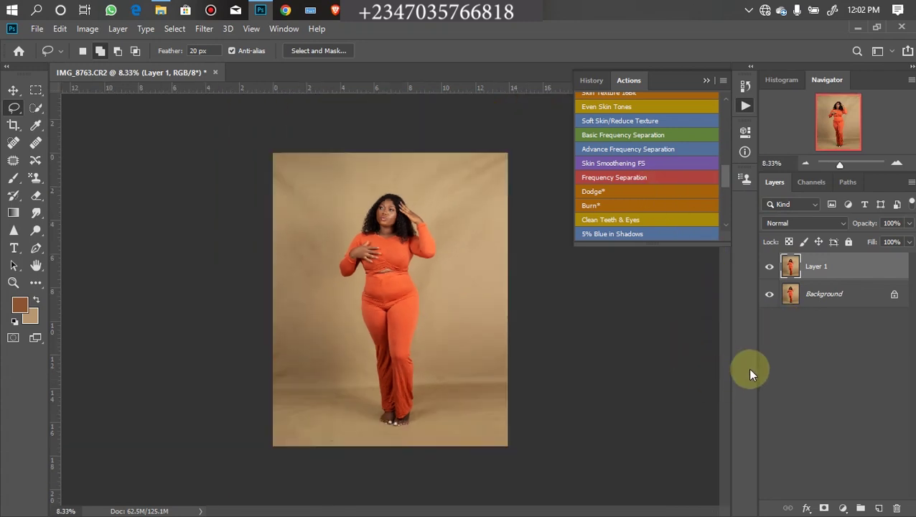
pyautogui.hotkey('ctrl', '+')
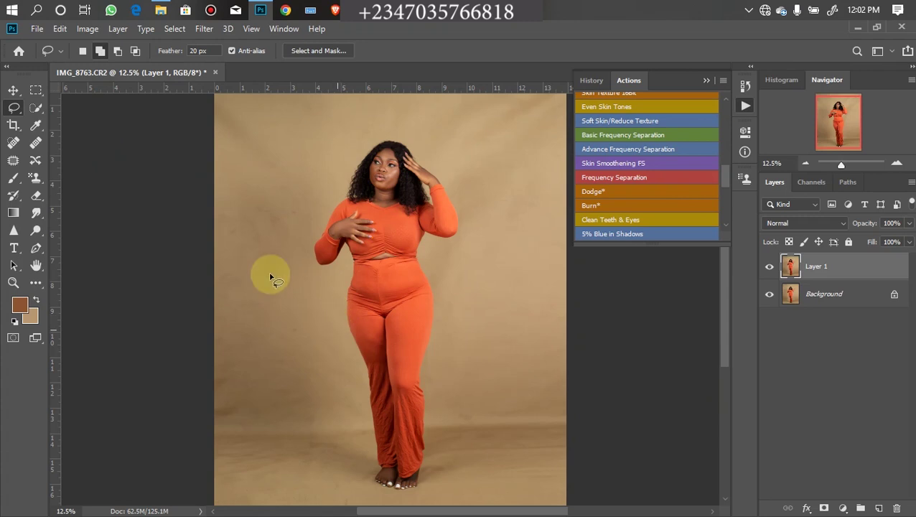
pyautogui.click(36, 110)
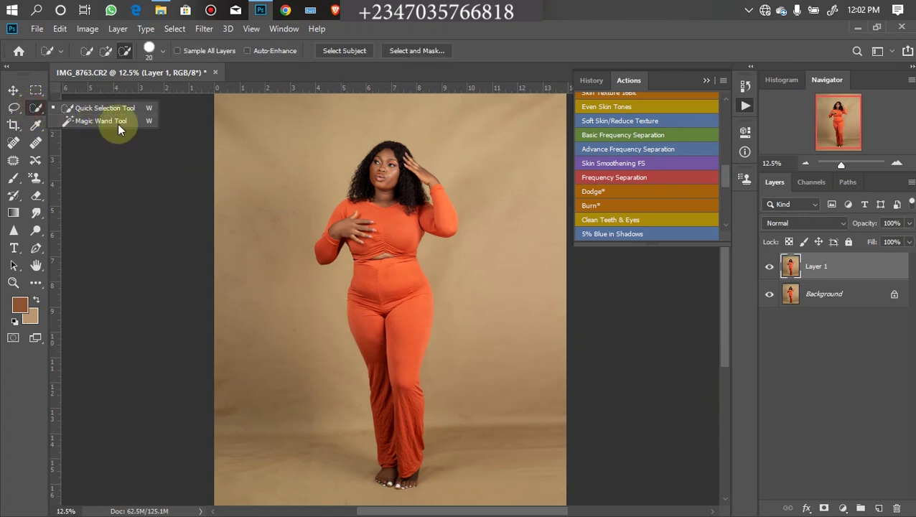
pyautogui.click(351, 56)
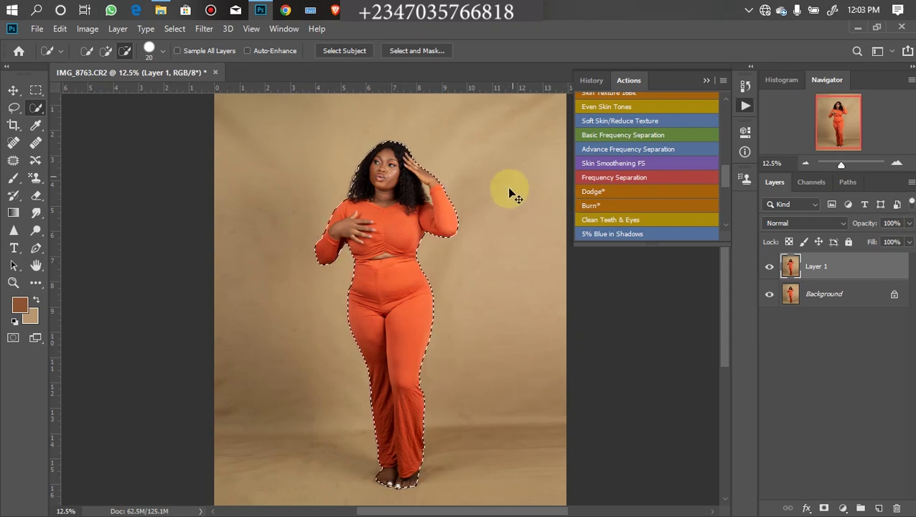
# Add the cut-off toe tips of the front foot to the selection with the Polygonal Lasso at 0 px feather.
pyautogui.hotkey('ctrl', '+')
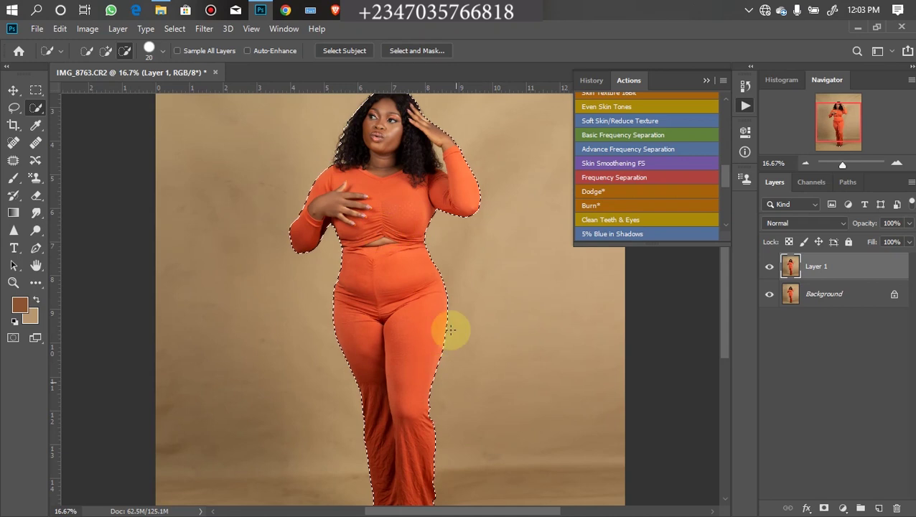
pyautogui.hotkey('ctrl', '+')
pyautogui.scroll(-1, 441, 328)
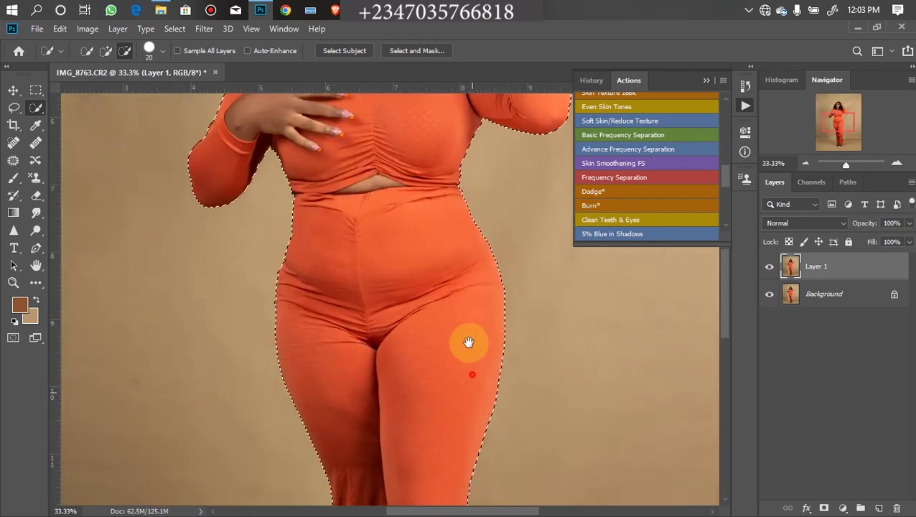
pyautogui.hotkey('ctrl', '+')
pyautogui.scroll(-5, 471, 287)
pyautogui.hotkey('ctrl', '+')
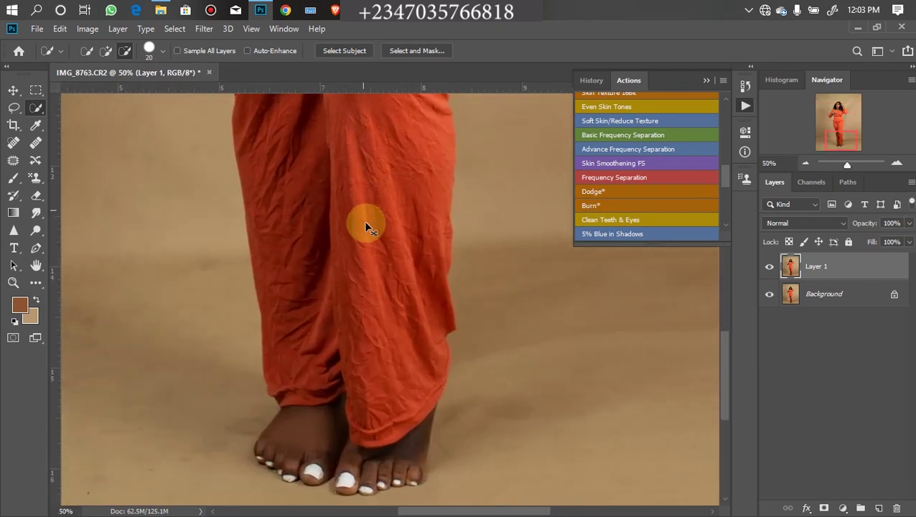
pyautogui.hotkey('ctrl', '+')
pyautogui.scroll(-4, 429, 333)
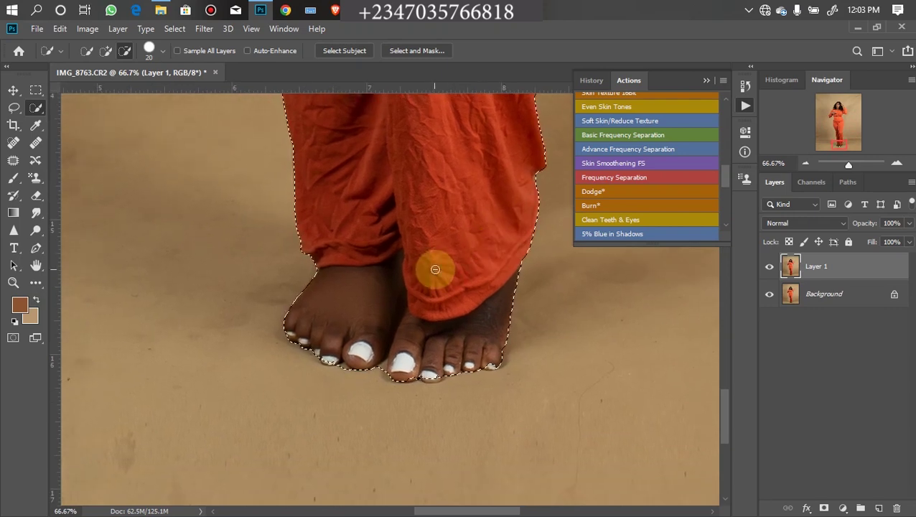
pyautogui.hotkey('ctrl', '+')
pyautogui.moveTo(481, 347); pyautogui.dragTo(279, 127)
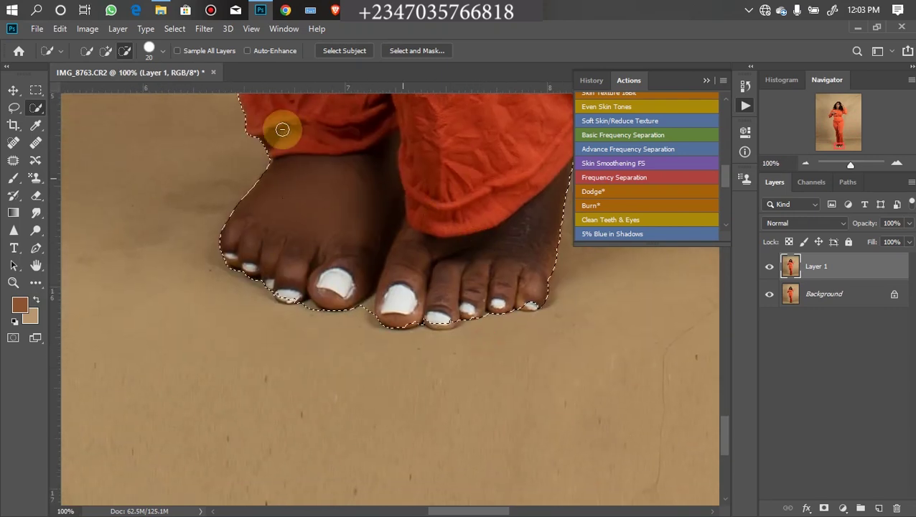
pyautogui.click(14, 107)
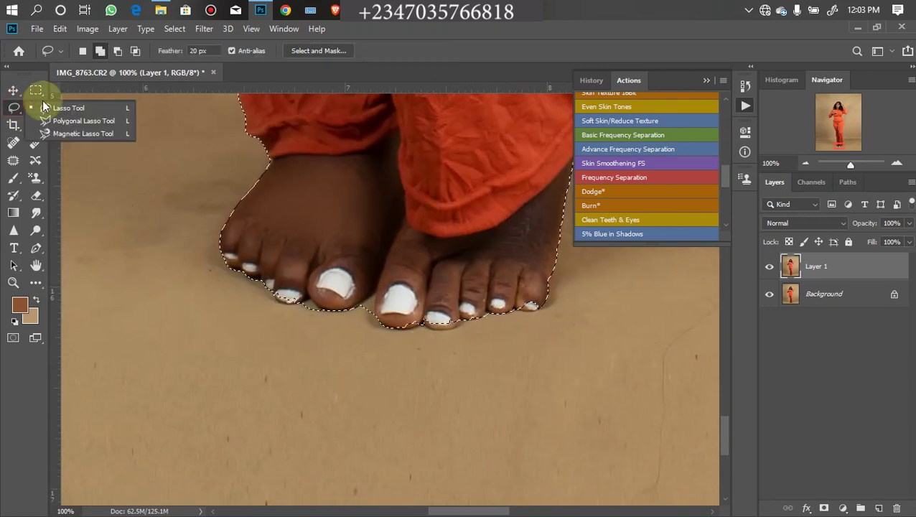
pyautogui.click(75, 120)
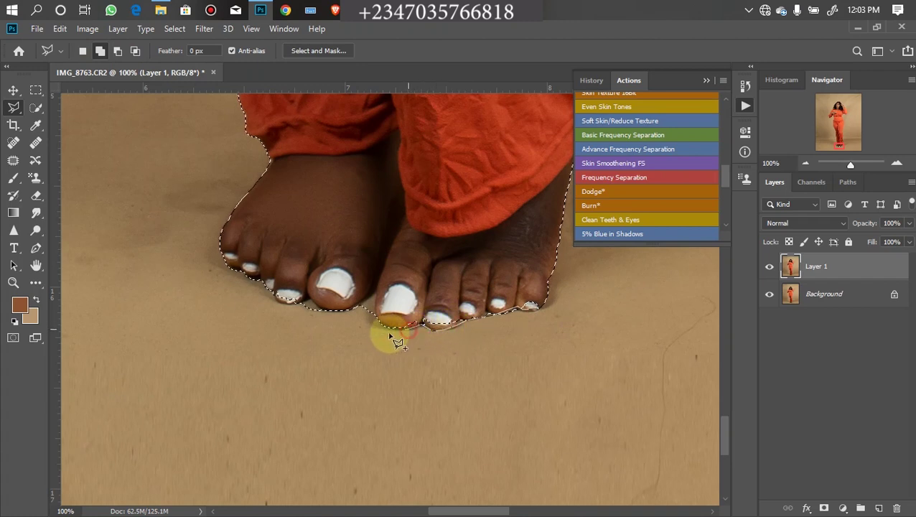
pyautogui.moveTo(386, 329)
pyautogui.mouseDown()
pyautogui.moveTo(404, 303)
pyautogui.moveTo(514, 269)
pyautogui.mouseUp()
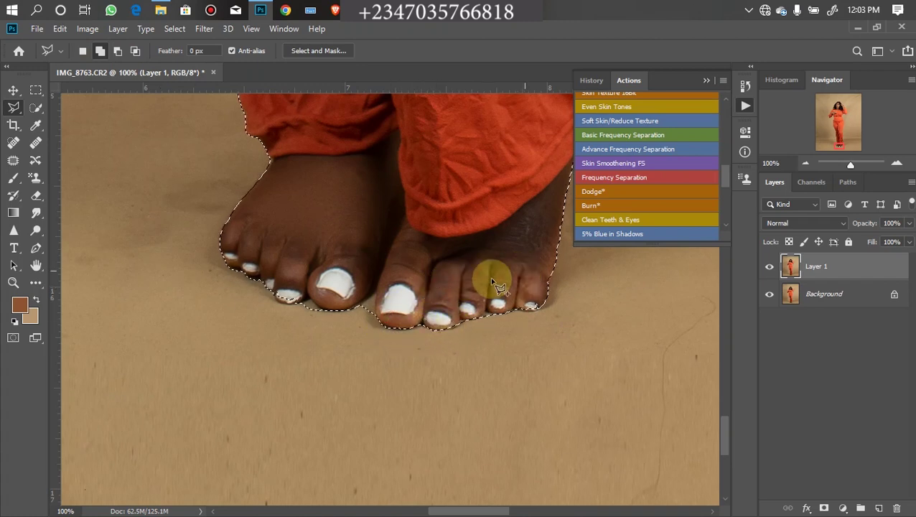
# Subtract the floor between the two feet from the selection and add the missed toes of the other foot.
pyautogui.click(118, 51)
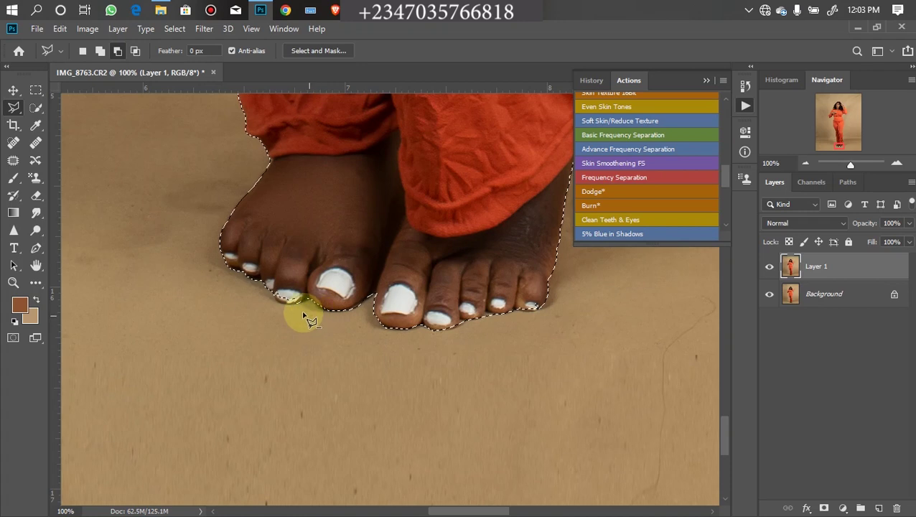
pyautogui.click(99, 52)
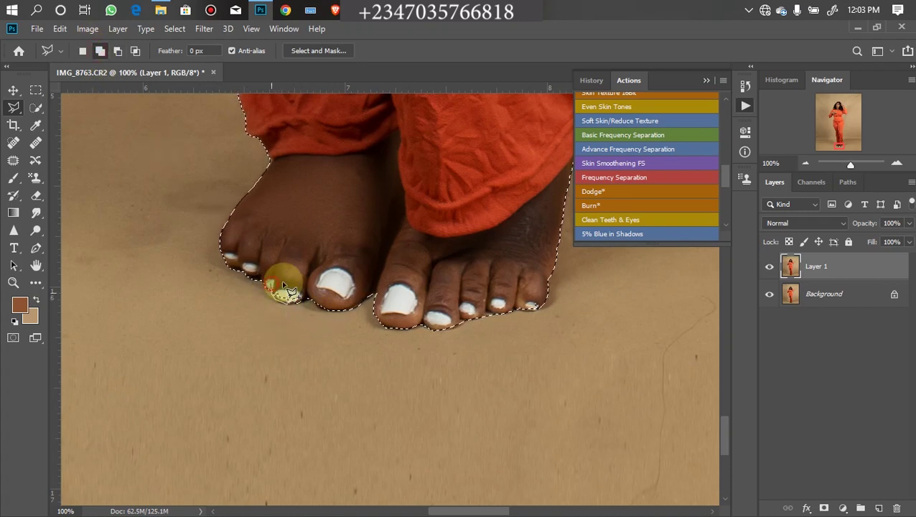
# Subtract the backdrop wedge between the bent arm and the torso from the selection.
pyautogui.hotkey('ctrl', '-')
pyautogui.hotkey('ctrl', '-')
pyautogui.moveTo(357, 115); pyautogui.dragTo(386, 280)
pyautogui.scroll(10, 380, 143)
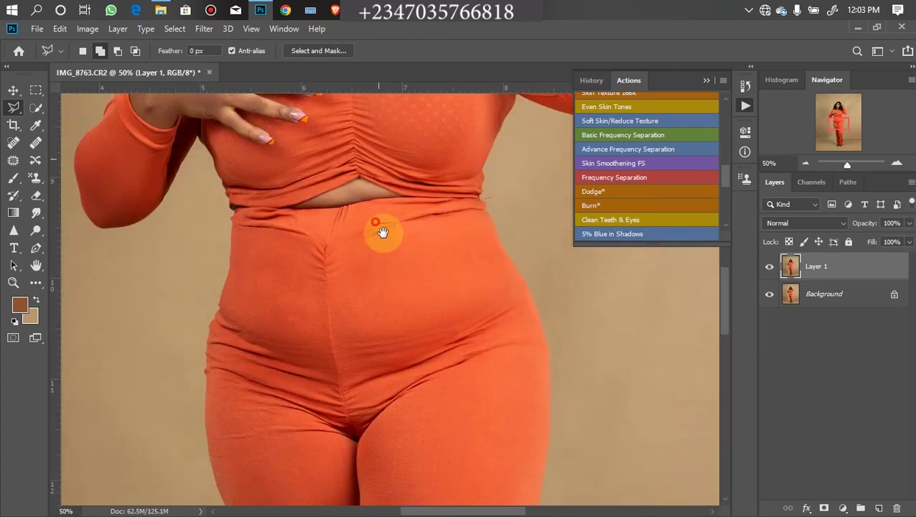
pyautogui.scroll(1, 388, 187)
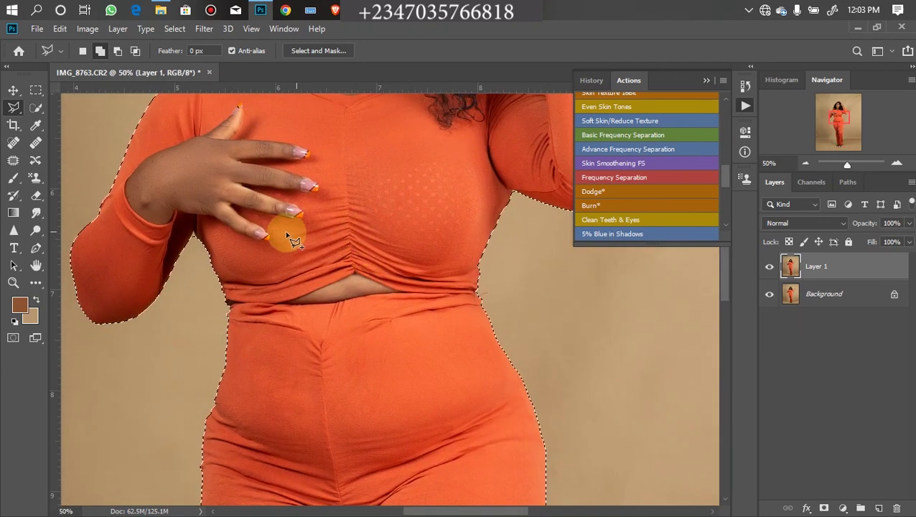
pyautogui.scroll(1, 269, 241)
pyautogui.moveTo(263, 248); pyautogui.dragTo(367, 330)
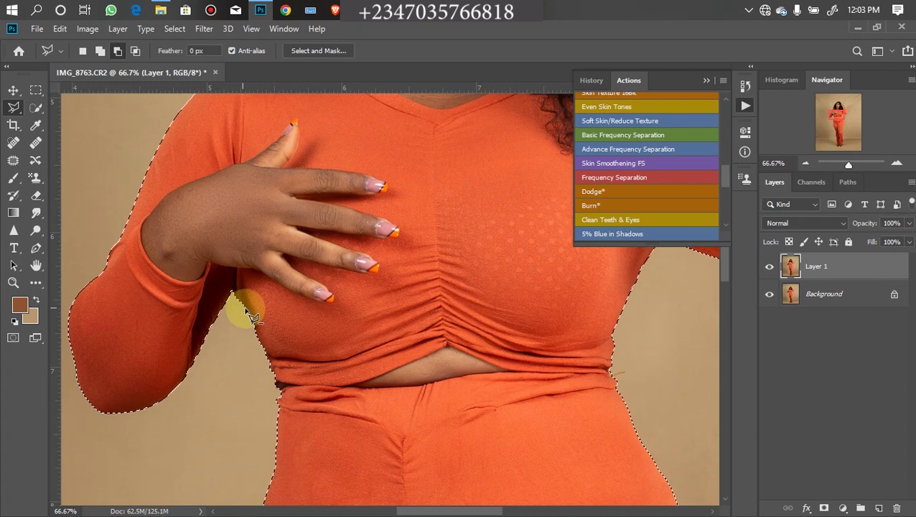
# Add the loose outer curls on the side away from the raised hand to the selection, from shoulder to crown.
pyautogui.hotkey('ctrl', '-')
pyautogui.moveTo(298, 245); pyautogui.dragTo(215, 313)
pyautogui.moveTo(317, 122); pyautogui.dragTo(307, 270)
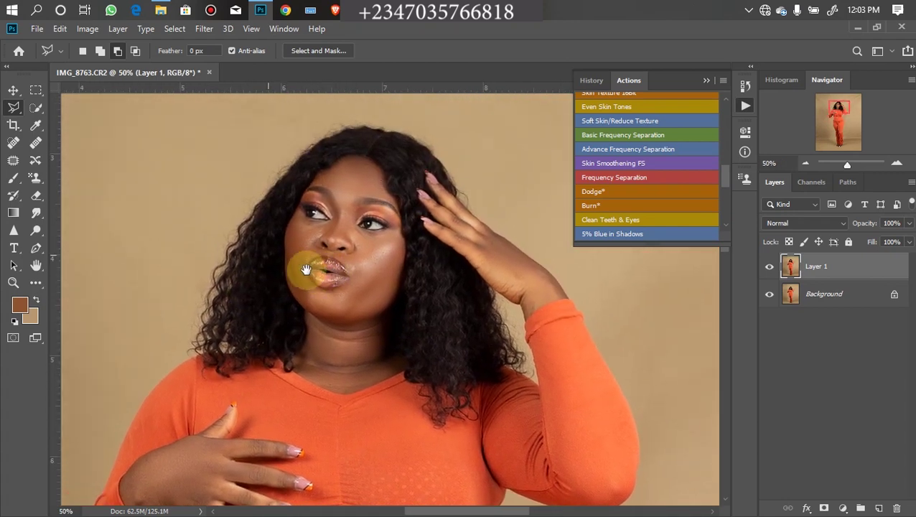
pyautogui.click(100, 50)
pyautogui.click(190, 358)
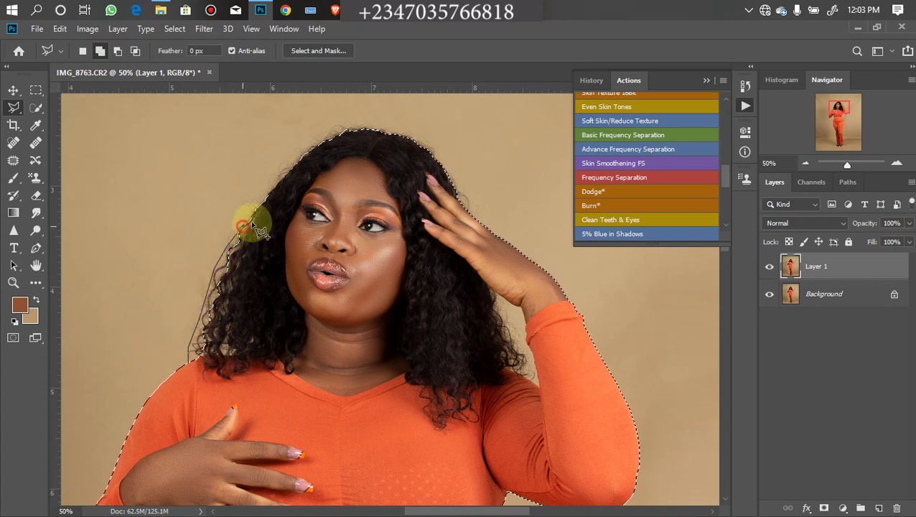
pyautogui.click(189, 359)
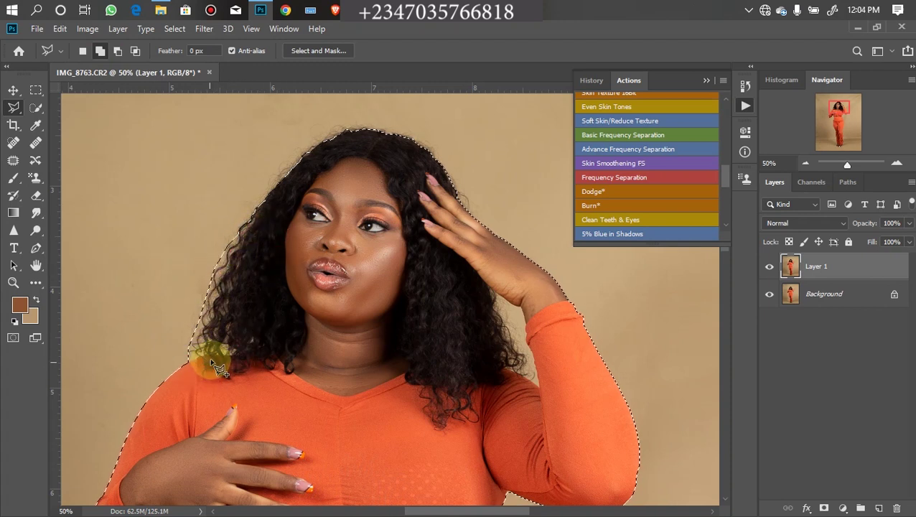
# Examine the selection edge around the hair, the raised arm and the upper body.
pyautogui.hotkey('ctrl', '+')
pyautogui.moveTo(333, 262); pyautogui.dragTo(198, 239)
pyautogui.moveTo(294, 248); pyautogui.dragTo(439, 246)
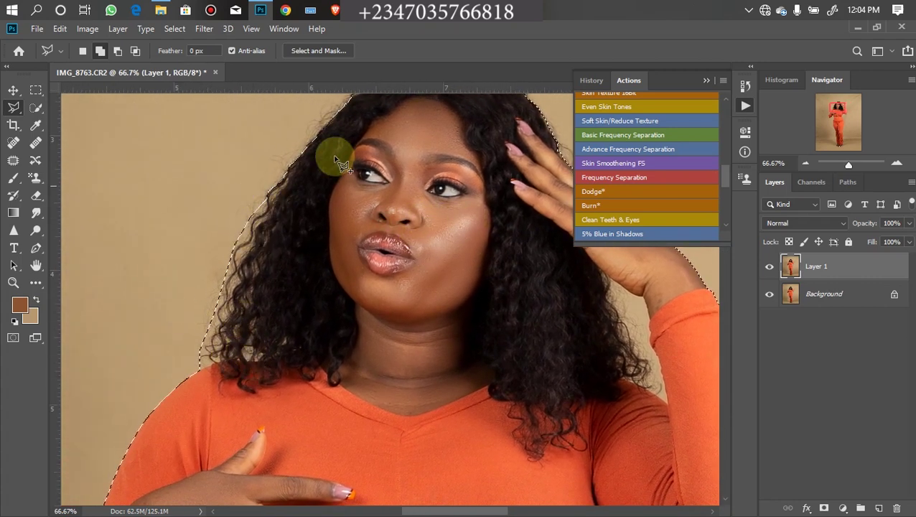
pyautogui.moveTo(304, 196); pyautogui.dragTo(240, 267)
pyautogui.moveTo(395, 300); pyautogui.dragTo(326, 179)
pyautogui.moveTo(472, 298); pyautogui.dragTo(381, 247)
pyautogui.scroll(-1, 409, 302)
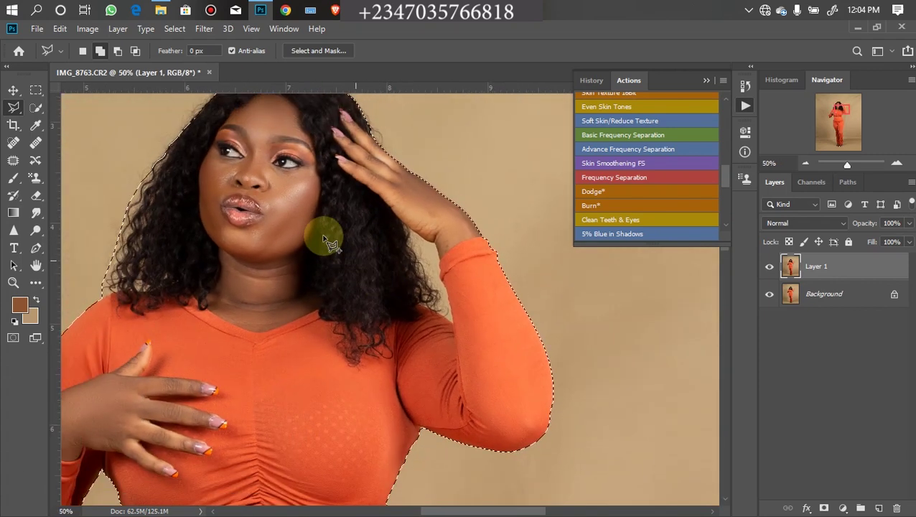
pyautogui.scroll(1, 345, 276)
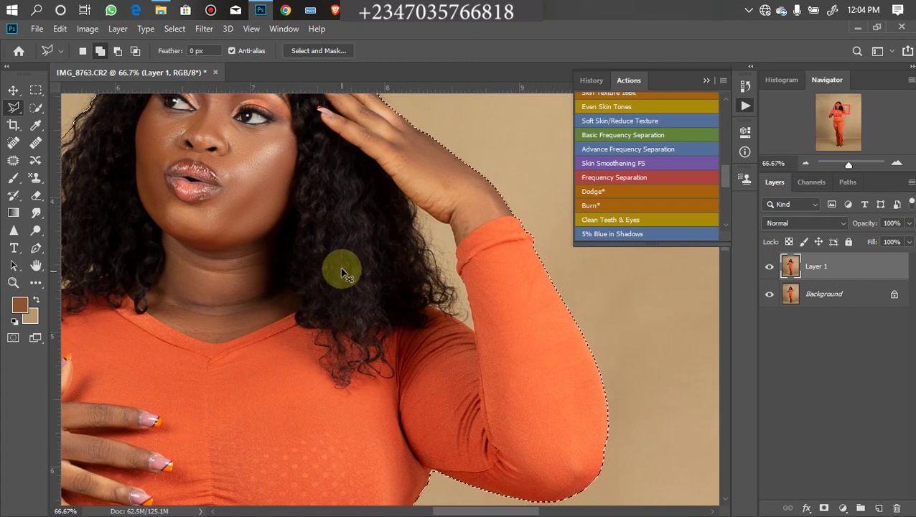
pyautogui.scroll(-4, 342, 275)
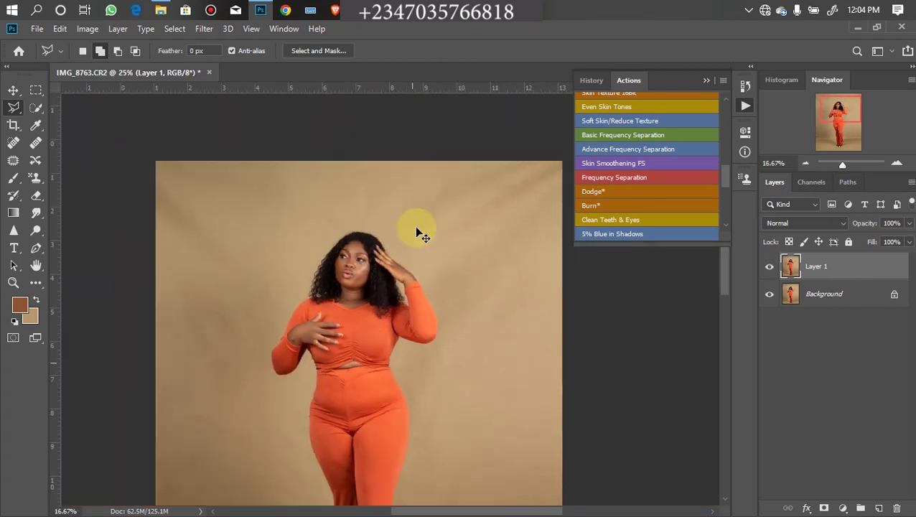
# Mask the duplicated layer with the selection and hide the Background layer.
pyautogui.scroll(-3, 552, 362)
pyautogui.scroll(1, 504, 326)
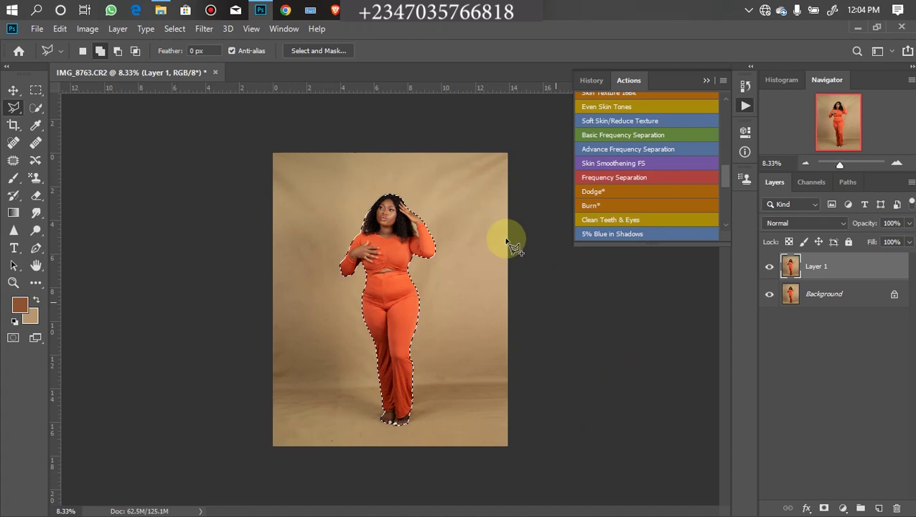
pyautogui.click(822, 508)
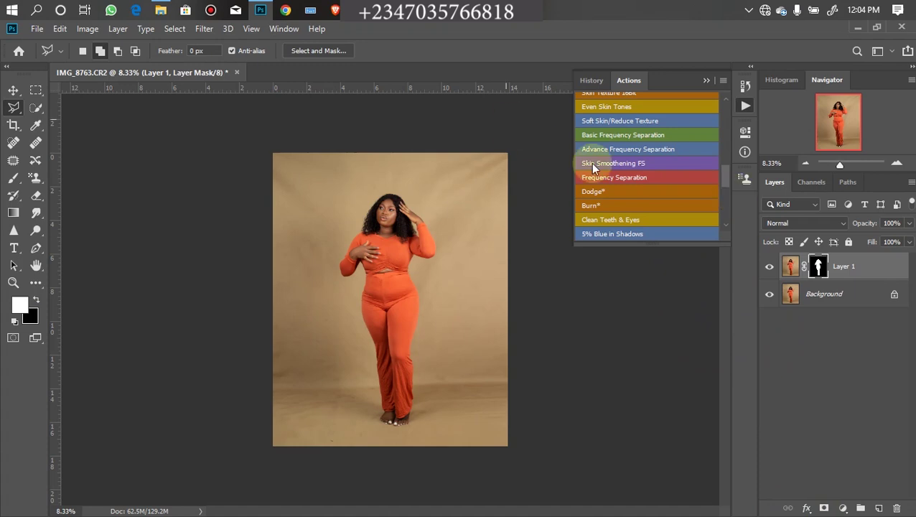
pyautogui.click(771, 295)
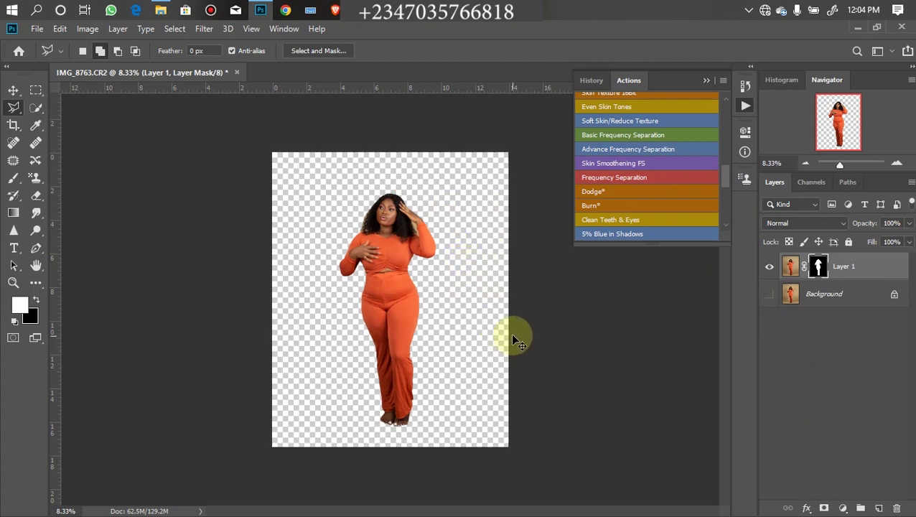
# Open the duplicated layer's mask in Select and Mask to refine the cutout around the hair.
pyautogui.hotkey('ctrl', '+')
pyautogui.hotkey('ctrl', '+')
pyautogui.moveTo(394, 159); pyautogui.dragTo(451, 279)
pyautogui.hotkey('ctrl', '+')
pyautogui.hotkey('ctrl', '+')
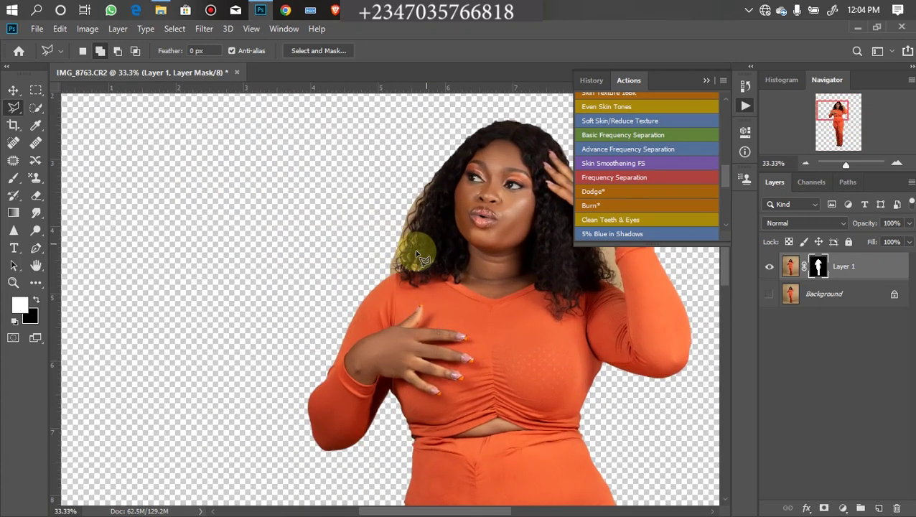
pyautogui.doubleClick(819, 267)
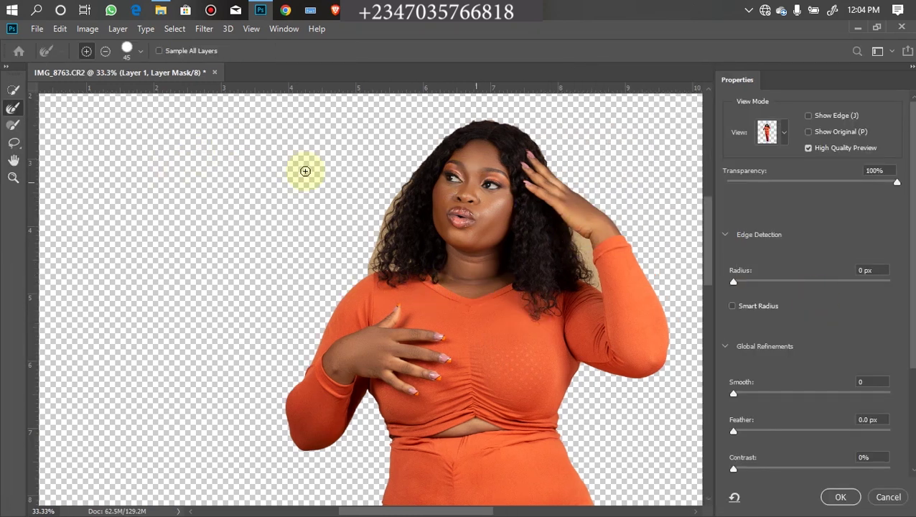
pyautogui.click(469, 321)
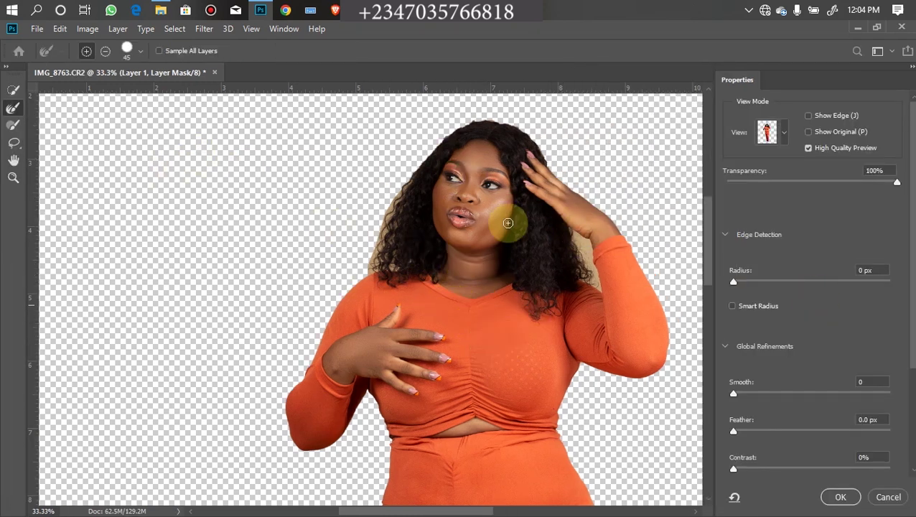
# Brush away the backdrop fringe behind the curls on the side away from the raised hand, using a 125 px Refine Edge Brush.
pyautogui.hotkey('ctrl', '+')
pyautogui.moveTo(493, 218); pyautogui.dragTo(519, 275)
pyautogui.press(']')
pyautogui.press(']')
pyautogui.press(']')
pyautogui.press(']')
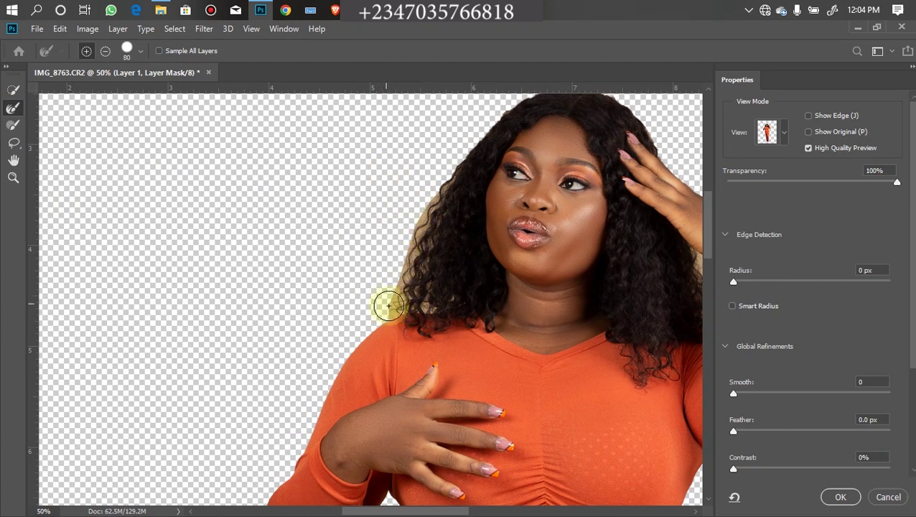
pyautogui.press(']')
pyautogui.moveTo(394, 306)
pyautogui.mouseDown()
pyautogui.moveTo(395, 275)
pyautogui.moveTo(427, 192)
pyautogui.moveTo(418, 181)
pyautogui.mouseUp()
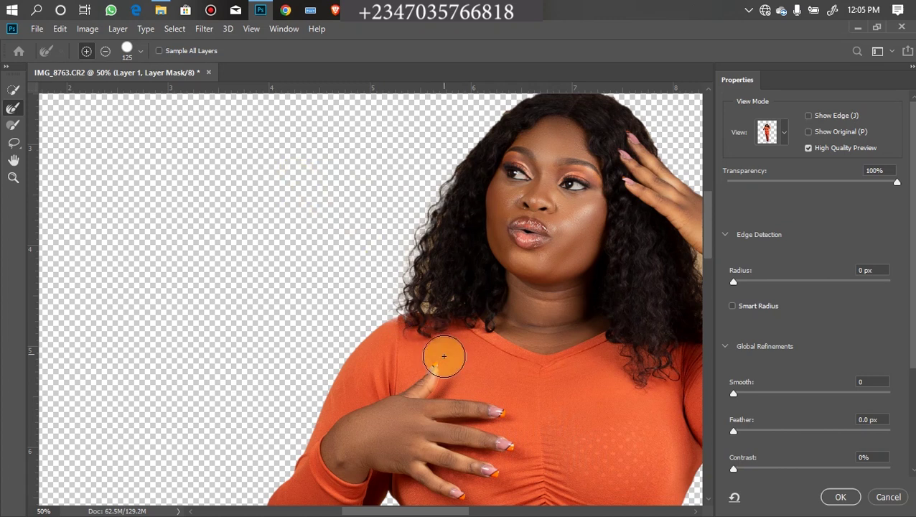
# Refine the remaining backdrop traces among the same outer curls, from face level to the shoulder, with a smaller 40–50 px refine brush.
pyautogui.hotkey('ctrl', '=')
pyautogui.press('[')
pyautogui.press('[')
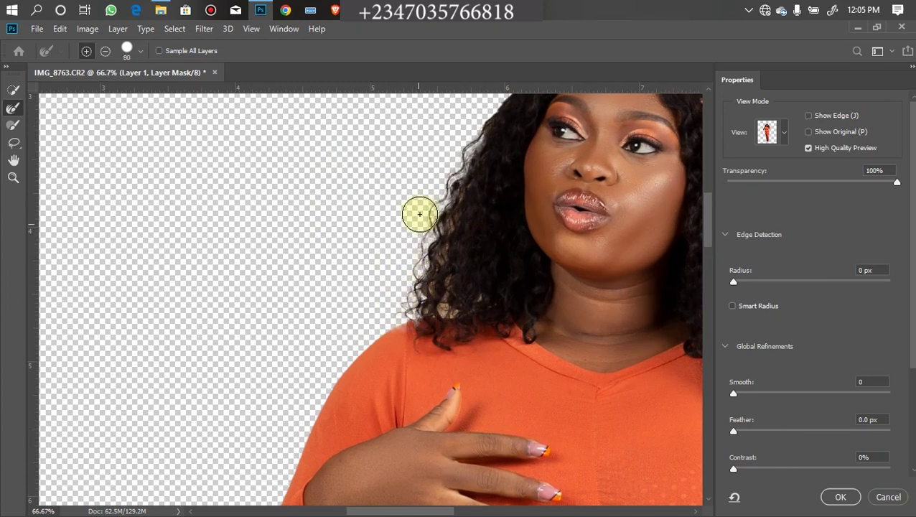
pyautogui.press('[')
pyautogui.press('[')
pyautogui.press('[')
pyautogui.press('[')
pyautogui.moveTo(437, 175); pyautogui.dragTo(440, 224)
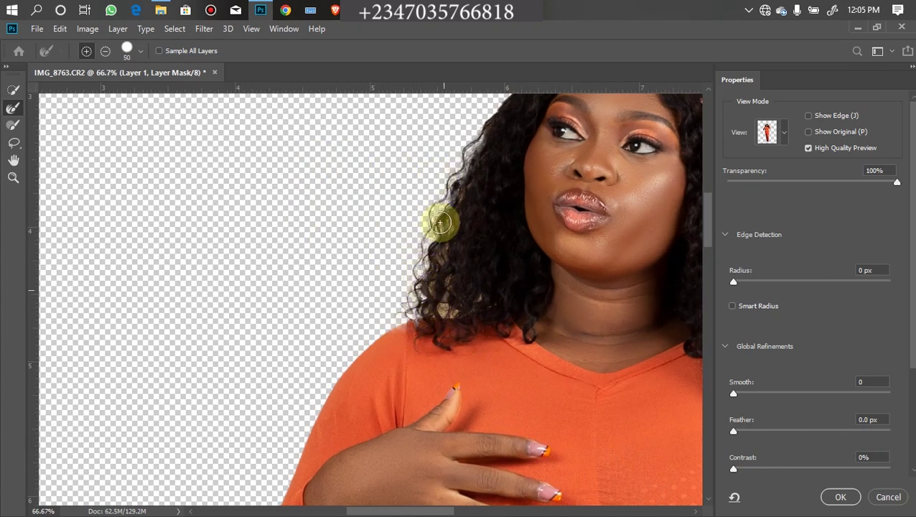
pyautogui.moveTo(473, 135)
pyautogui.mouseDown()
pyautogui.moveTo(404, 287)
pyautogui.moveTo(402, 317)
pyautogui.moveTo(425, 277)
pyautogui.moveTo(445, 314)
pyautogui.moveTo(450, 295)
pyautogui.moveTo(437, 362)
pyautogui.moveTo(446, 375)
pyautogui.moveTo(457, 373)
pyautogui.moveTo(455, 315)
pyautogui.moveTo(468, 342)
pyautogui.mouseUp()
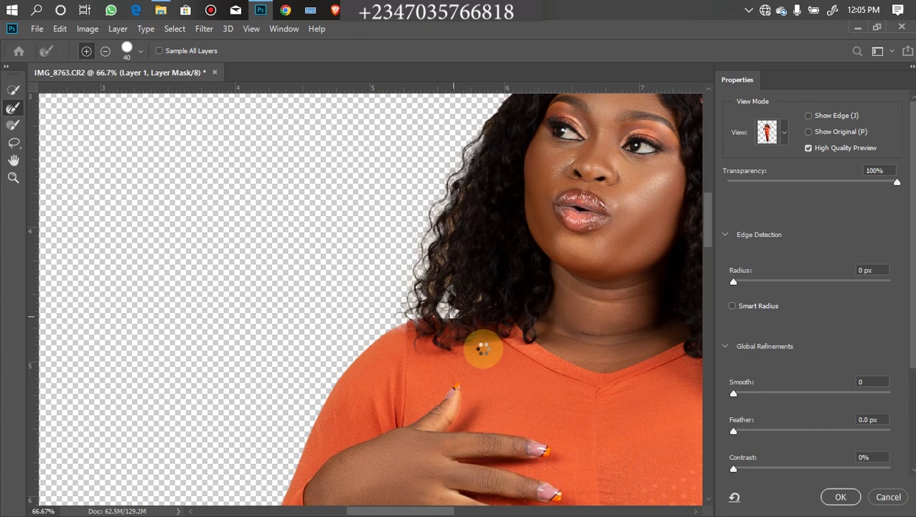
# Refine the hair edge between the curls and the raised arm, brushing out the backdrop at 70 px and again at 50 px.
pyautogui.hotkey('ctrl', '-')
pyautogui.moveTo(556, 224); pyautogui.dragTo(421, 249)
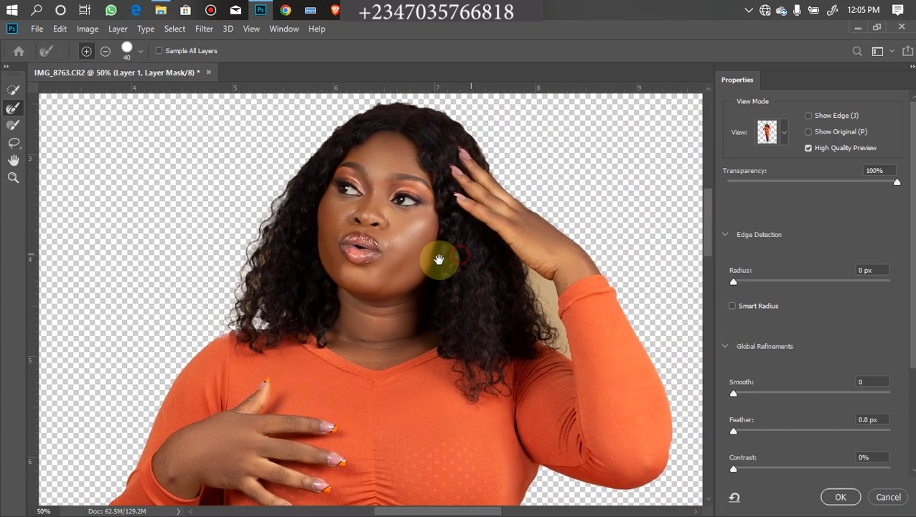
pyautogui.press(']')
pyautogui.press(']')
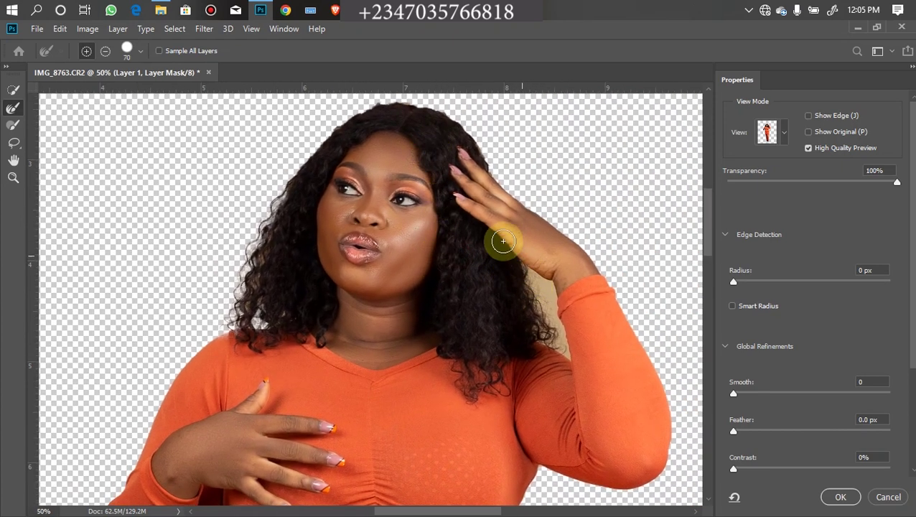
pyautogui.moveTo(528, 274)
pyautogui.mouseDown()
pyautogui.moveTo(547, 303)
pyautogui.moveTo(557, 338)
pyautogui.moveTo(552, 347)
pyautogui.moveTo(544, 333)
pyautogui.moveTo(550, 362)
pyautogui.mouseUp()
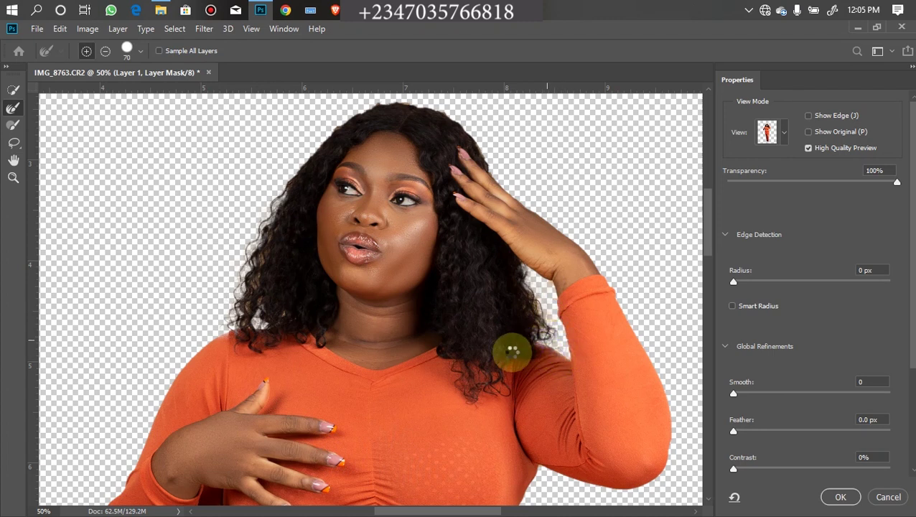
pyautogui.press('[')
pyautogui.press('[')
pyautogui.moveTo(534, 304); pyautogui.dragTo(545, 376)
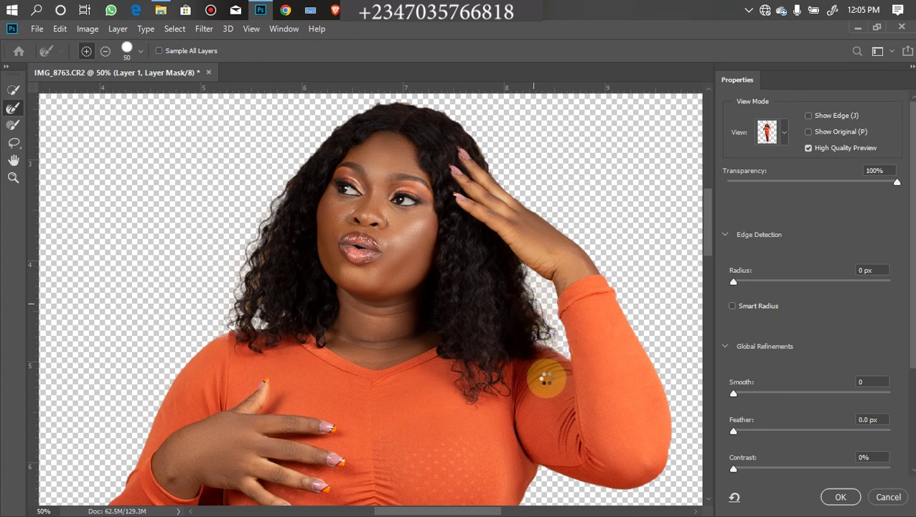
# Examine the refined hair edges up close and the full-body cutout as a whole.
pyautogui.hotkey('ctrl', '-')
pyautogui.hotkey('ctrl', '+')
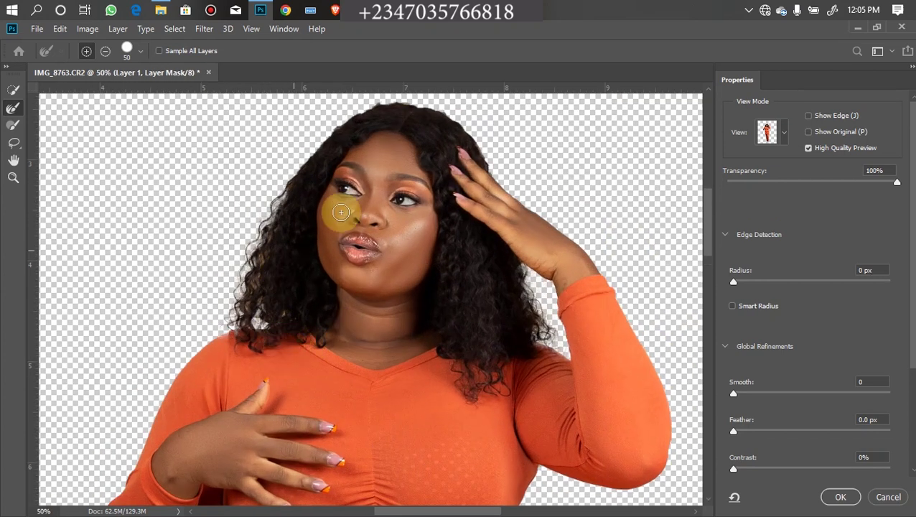
pyautogui.hotkey('ctrl', '-')
pyautogui.hotkey('ctrl', '+')
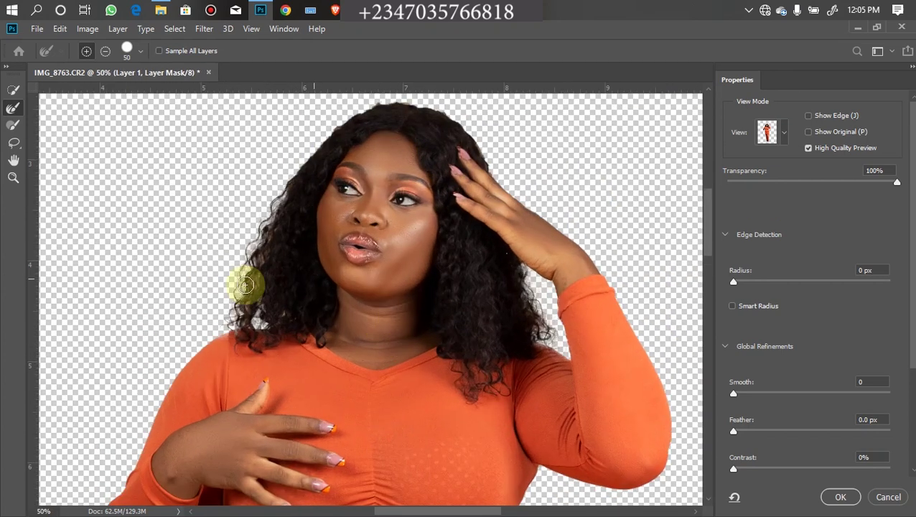
pyautogui.hotkey('ctrl', '-')
pyautogui.hotkey('ctrl', '-')
pyautogui.hotkey('ctrl', '-')
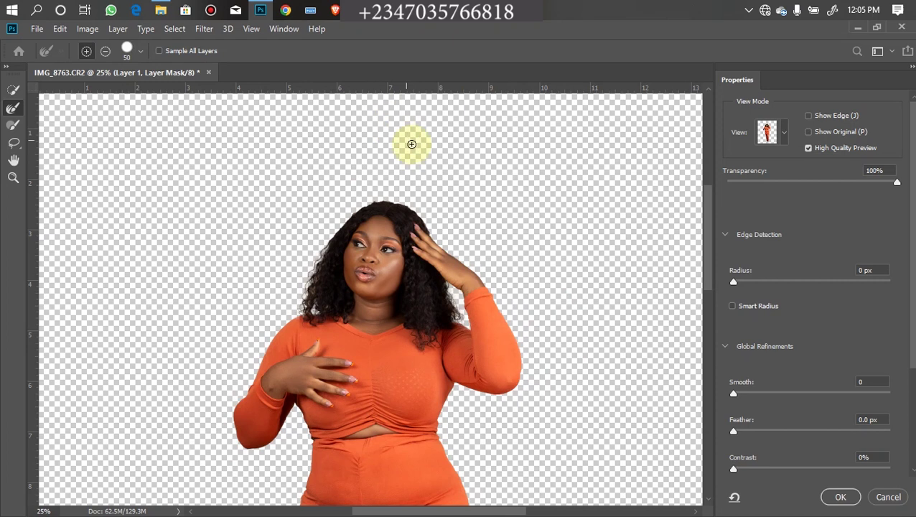
pyautogui.hotkey('ctrl', '+')
pyautogui.hotkey('ctrl', '+')
pyautogui.hotkey('ctrl', '-')
pyautogui.hotkey('ctrl', '-')
pyautogui.hotkey('ctrl', '-')
pyautogui.hotkey('ctrl', '-')
pyautogui.hotkey('ctrl', '-')
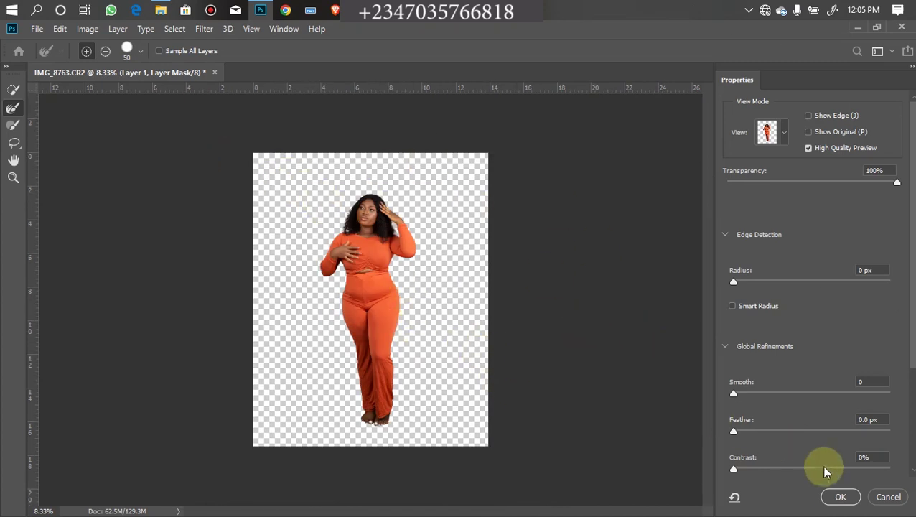
# Apply the mask refinement and make the Background layer visible again.
pyautogui.click(836, 497)
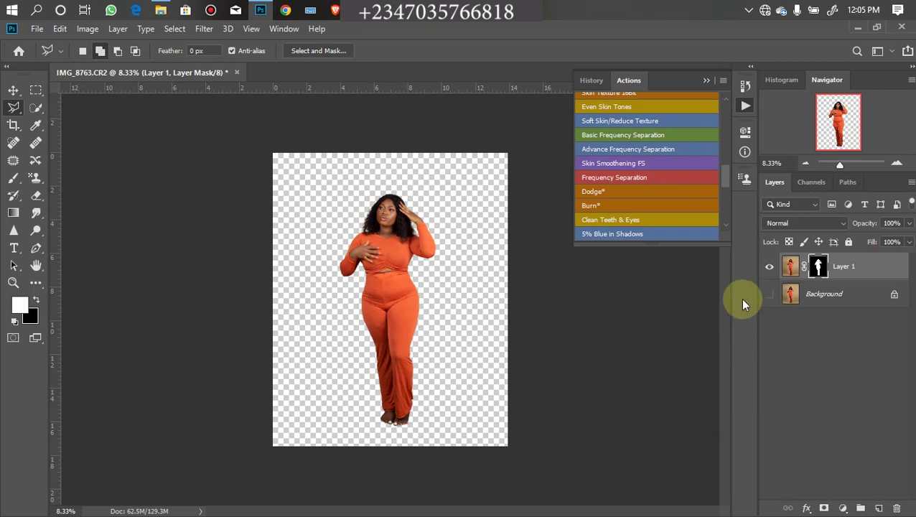
pyautogui.click(767, 296)
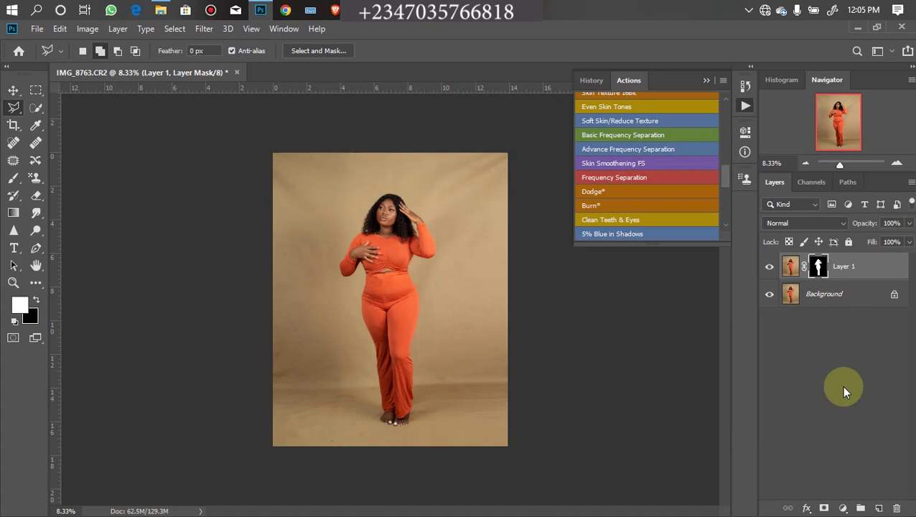
# Duplicate the Background layer and rename the copy "modify".
pyautogui.click(837, 303)
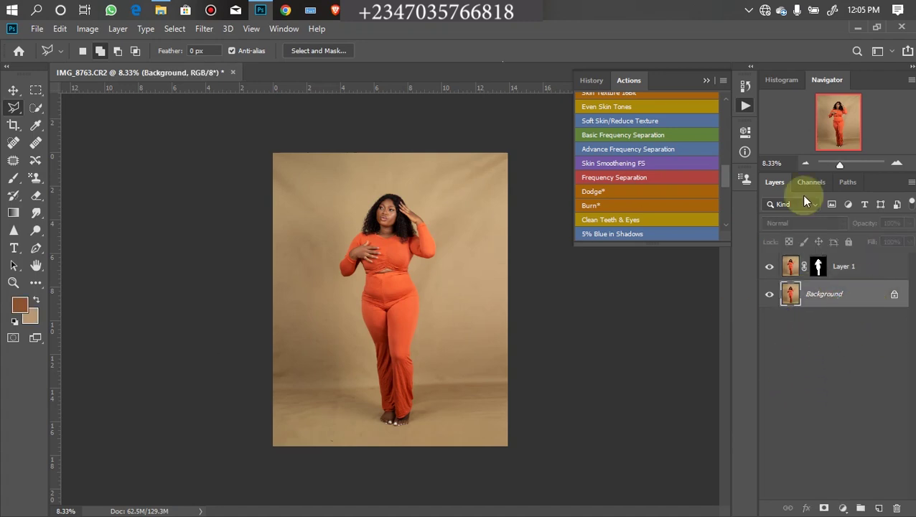
pyautogui.hotkey('ctrl', 'j')
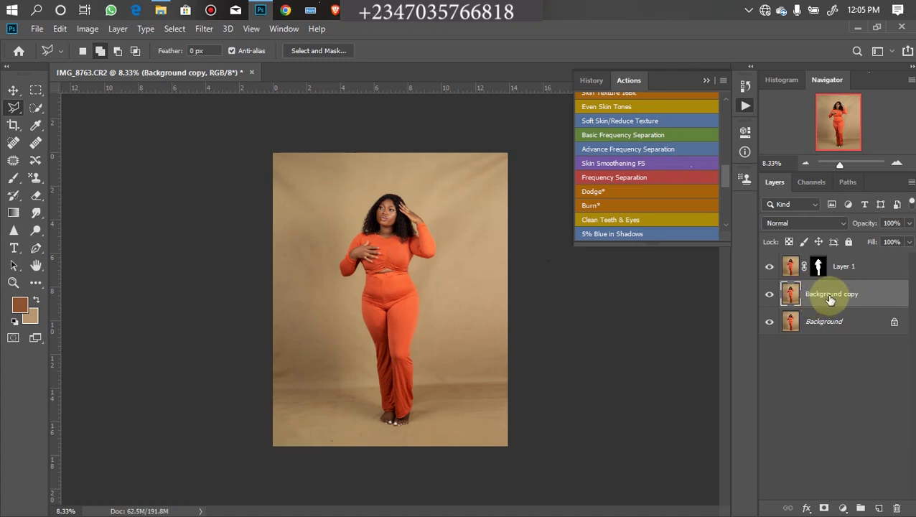
pyautogui.write('m')
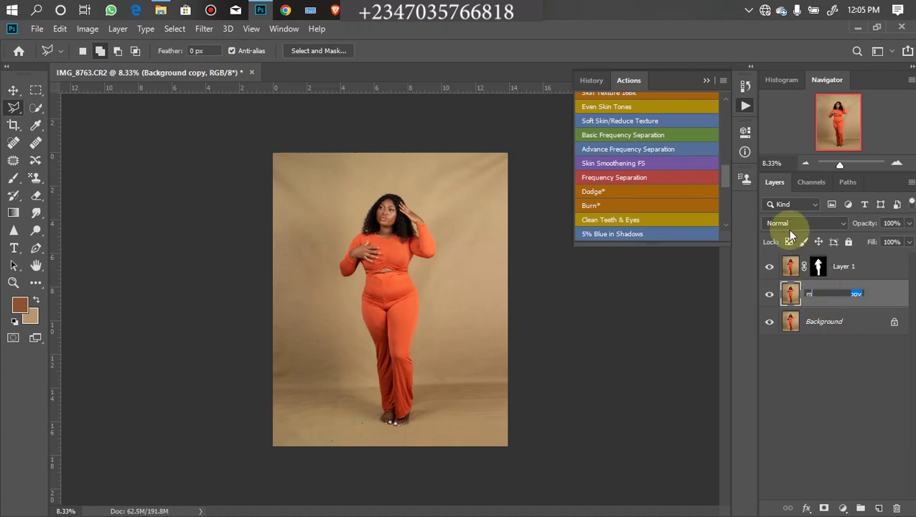
pyautogui.write('odify')
pyautogui.press('Return')
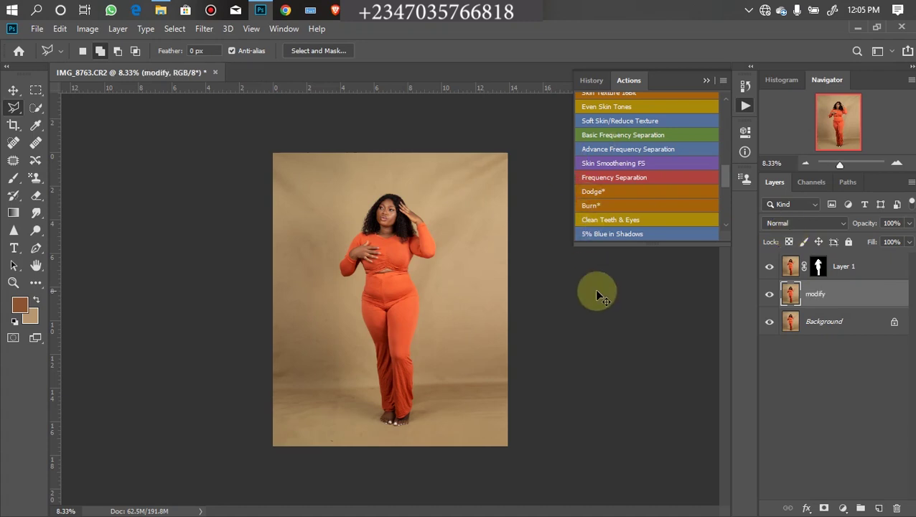
# Delete the subject from the modify layer, using the Layer 1 mask as a selection expanded by 8 pixels, and deselect.
pyautogui.hotkey('ctrl', '+')
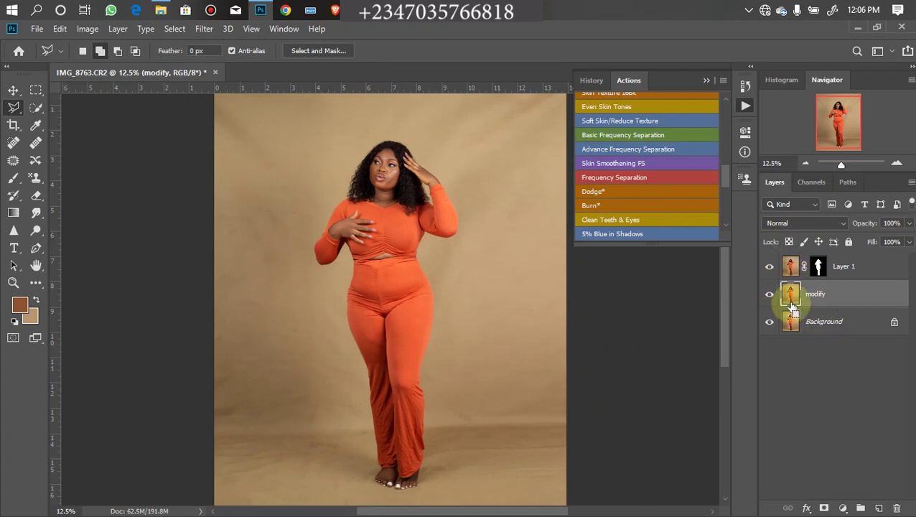
pyautogui.keyDown('ctrl'); pyautogui.click(818, 267); pyautogui.keyUp('ctrl')
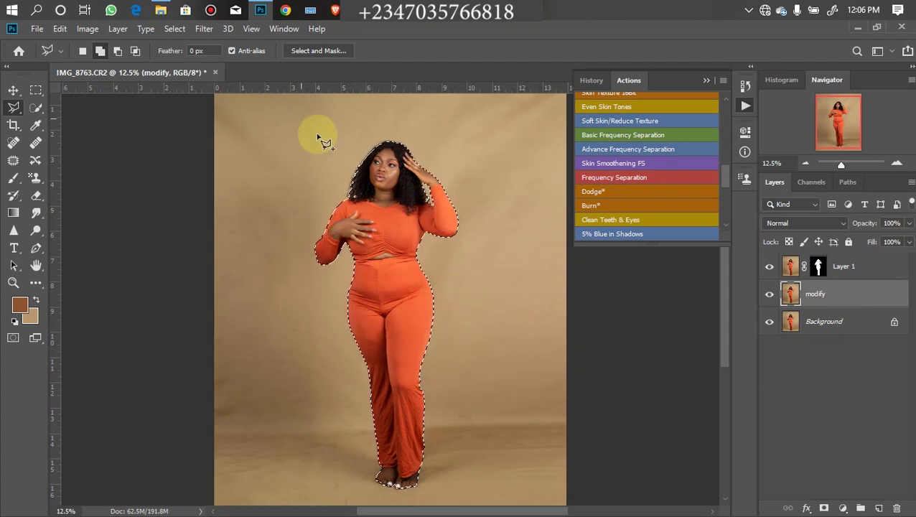
pyautogui.click(175, 35)
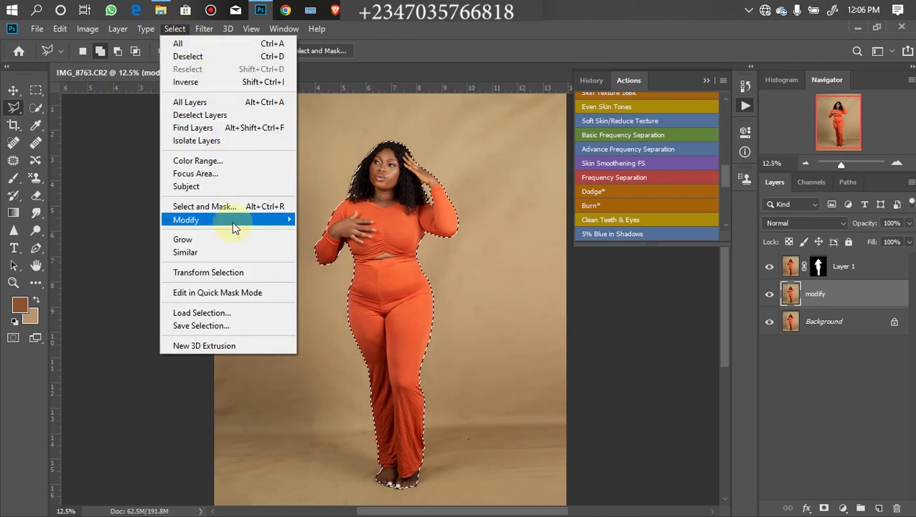
pyautogui.moveTo(233, 227)
pyautogui.click(323, 245)
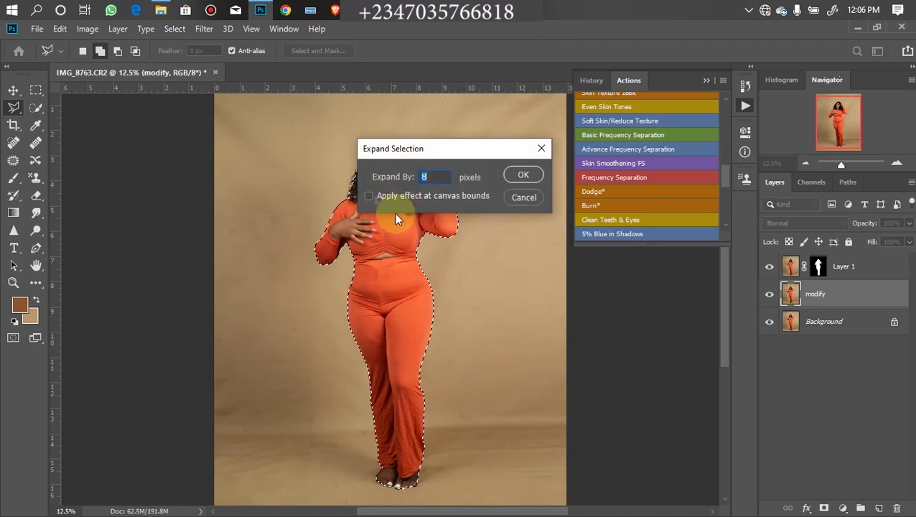
pyautogui.press('Return')
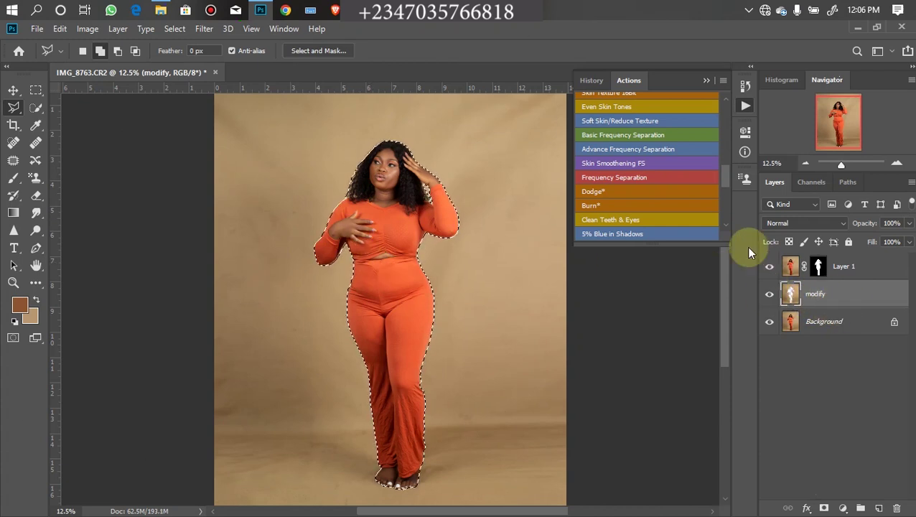
pyautogui.hotkey('ctrl', 'd')
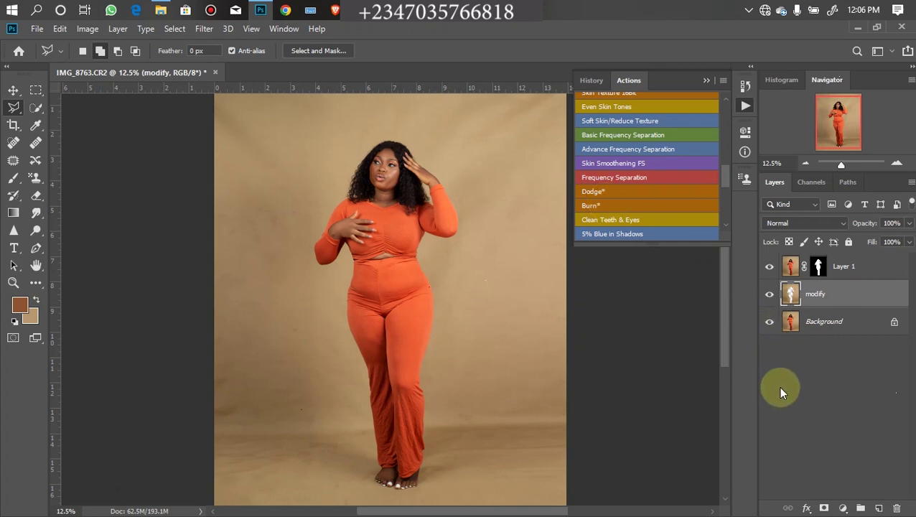
# Inspect the modify layer on its own by temporarily hiding Layer 1 and the Background layer.
pyautogui.click(769, 323)
pyautogui.click(769, 266)
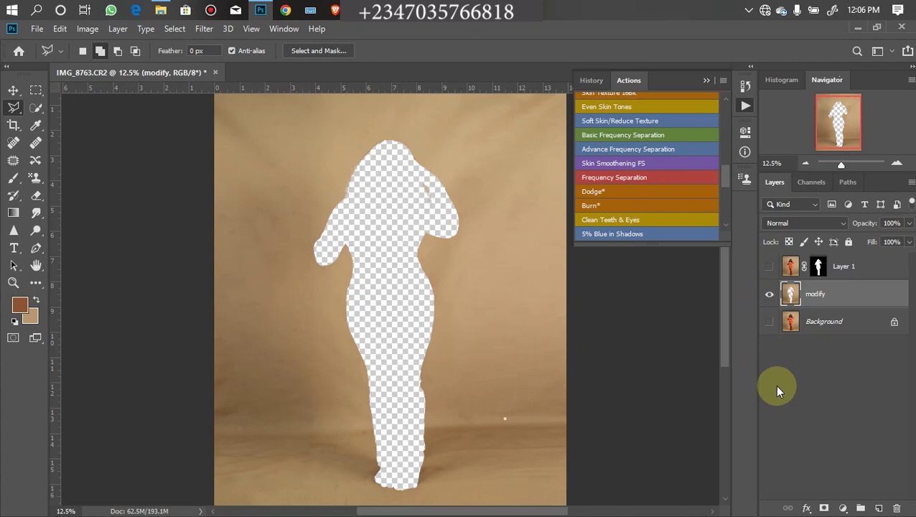
pyautogui.hotkey('ctrl', '-')
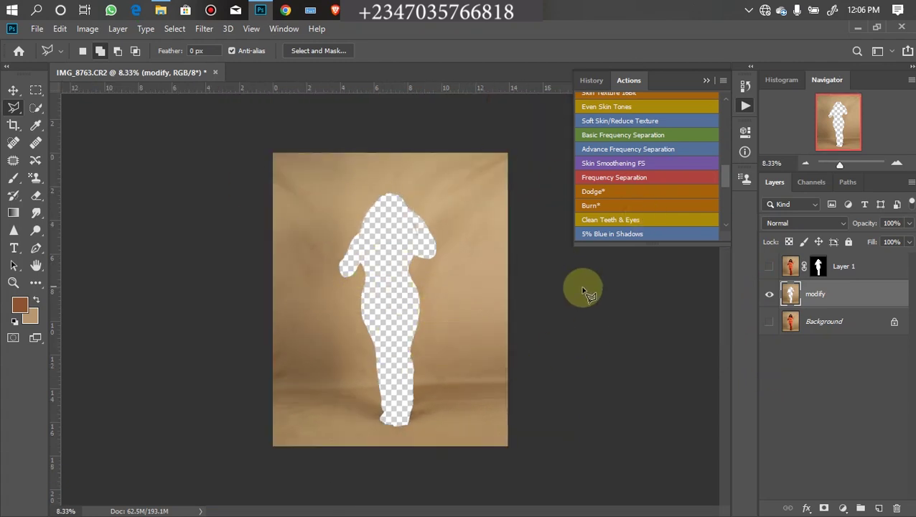
pyautogui.click(769, 322)
pyautogui.click(768, 266)
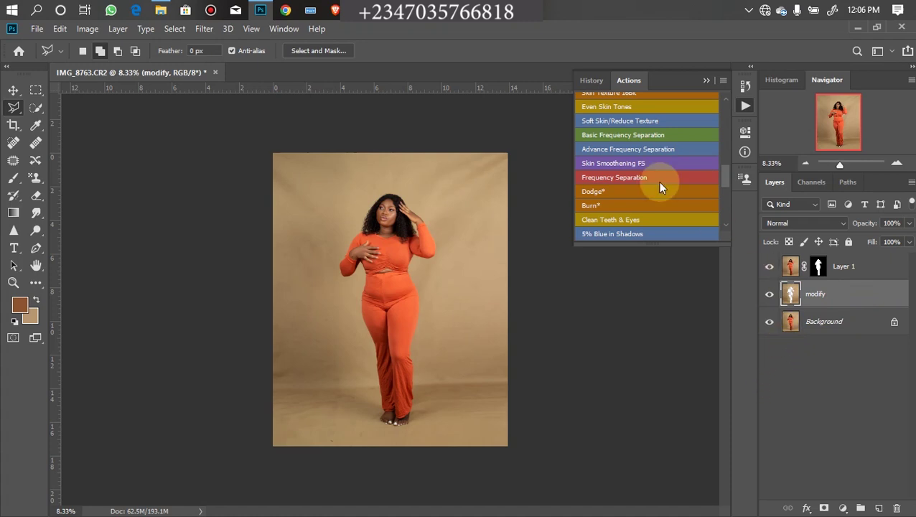
# Smooth the backdrop on the modify layer with a 78.4-pixel Gaussian Blur and compare it with and without the layer.
pyautogui.click(204, 29)
pyautogui.click(291, 182)
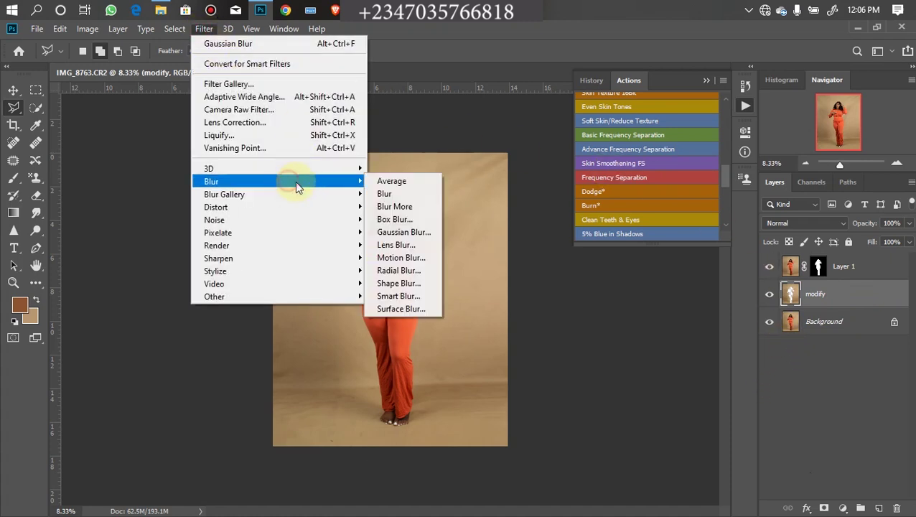
pyautogui.click(391, 237)
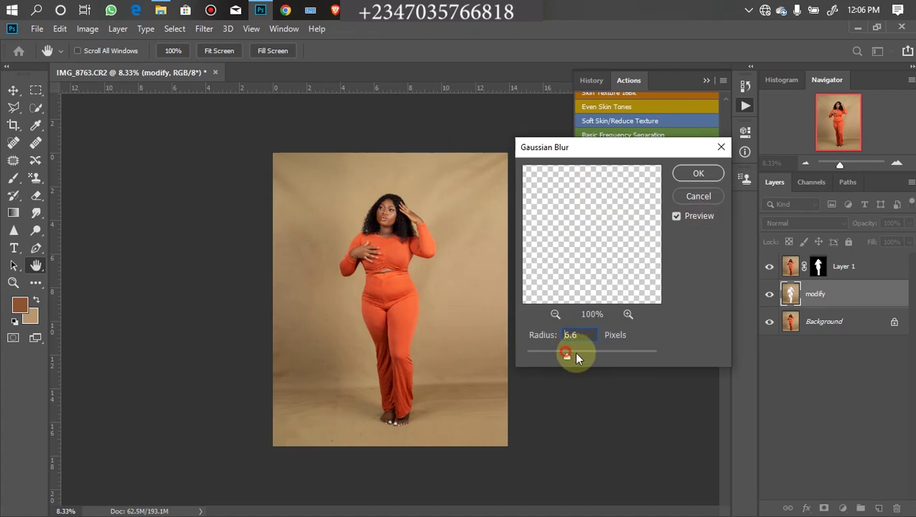
pyautogui.moveTo(599, 352); pyautogui.dragTo(598, 356)
pyautogui.click(605, 352)
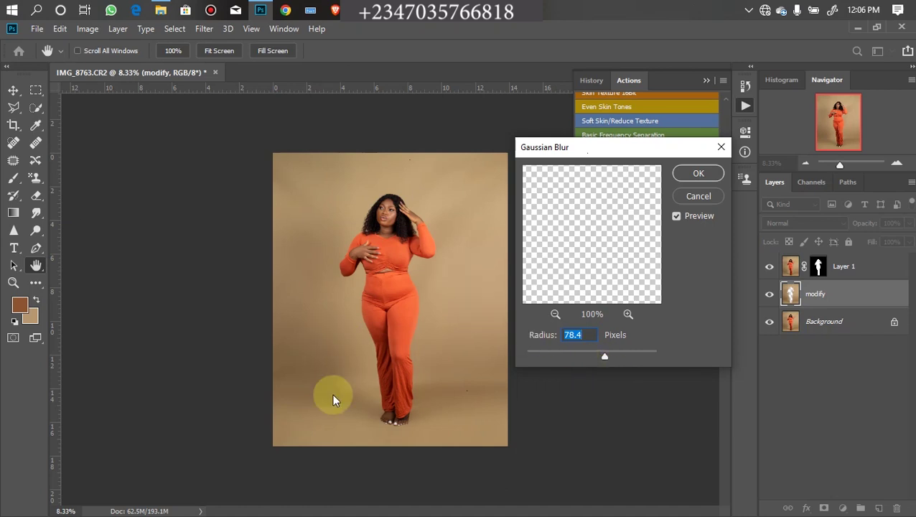
pyautogui.press('Return')
pyautogui.press('l')
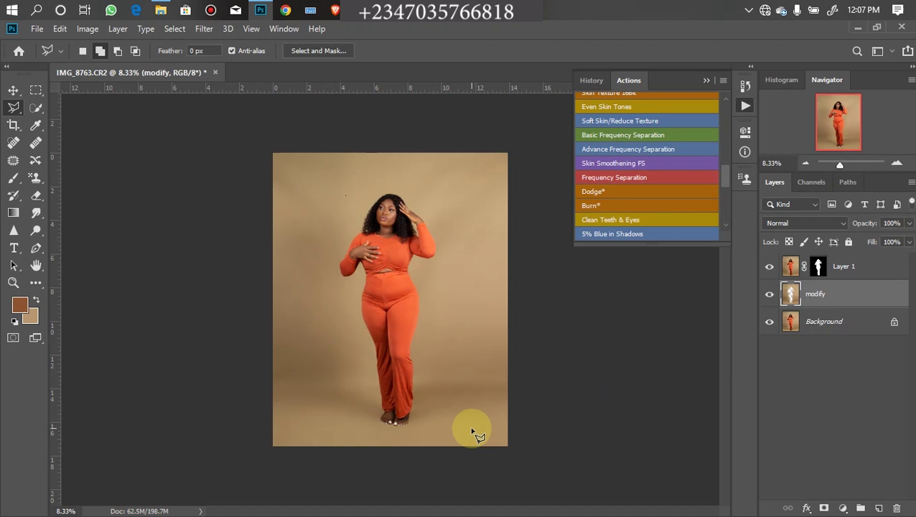
pyautogui.click(764, 296)
pyautogui.click(768, 296)
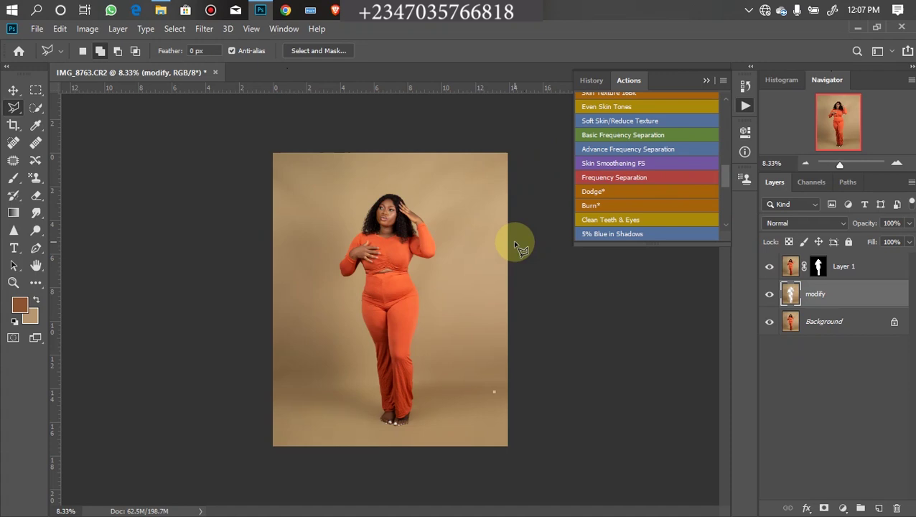
# Add a new layer above the modify layer and set the foreground colour to a light tan sampled from the backdrop.
pyautogui.click(879, 508)
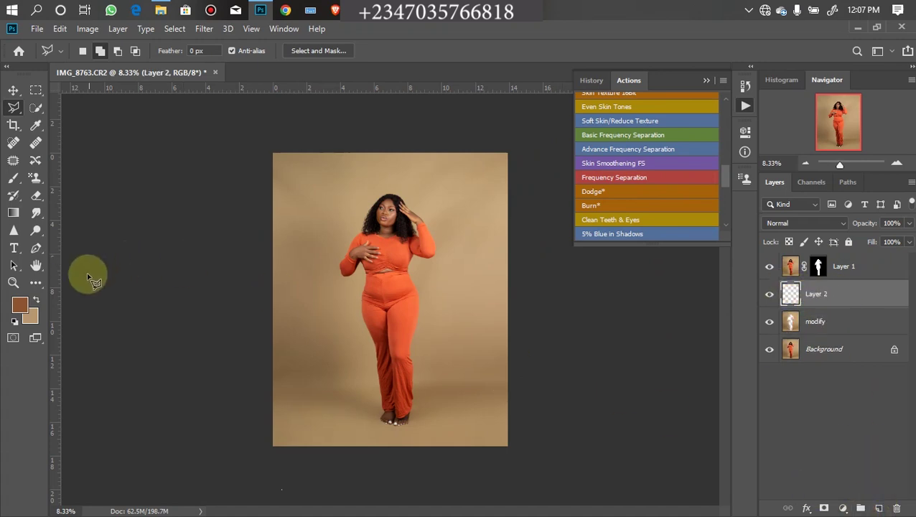
pyautogui.press('i')
pyautogui.click(19, 304)
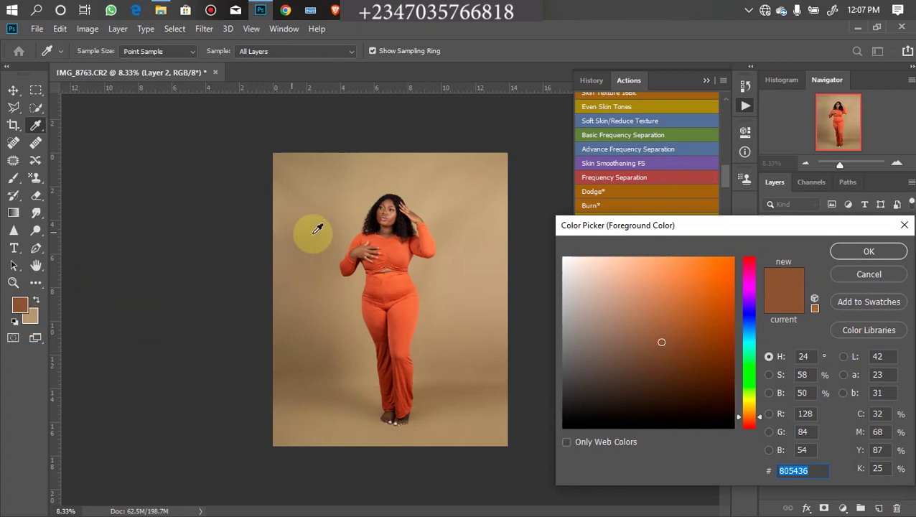
pyautogui.click(442, 284)
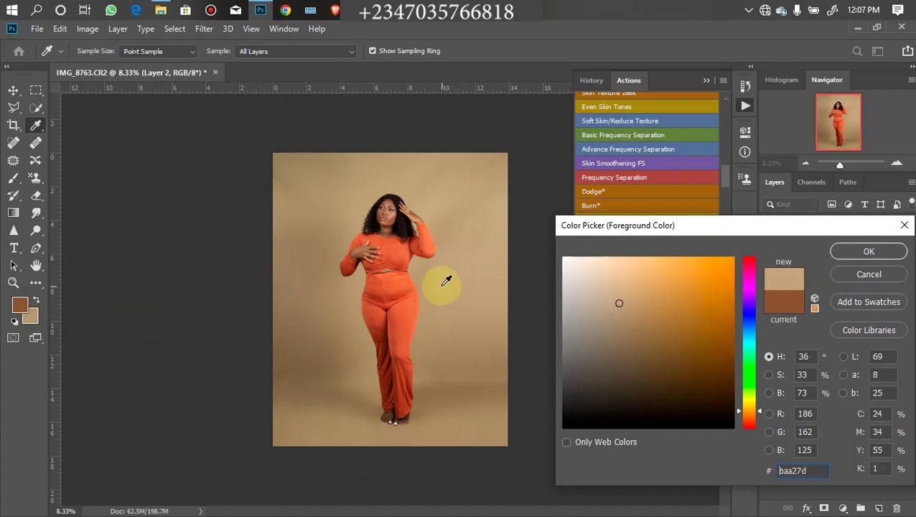
pyautogui.click(314, 227)
pyautogui.click(468, 305)
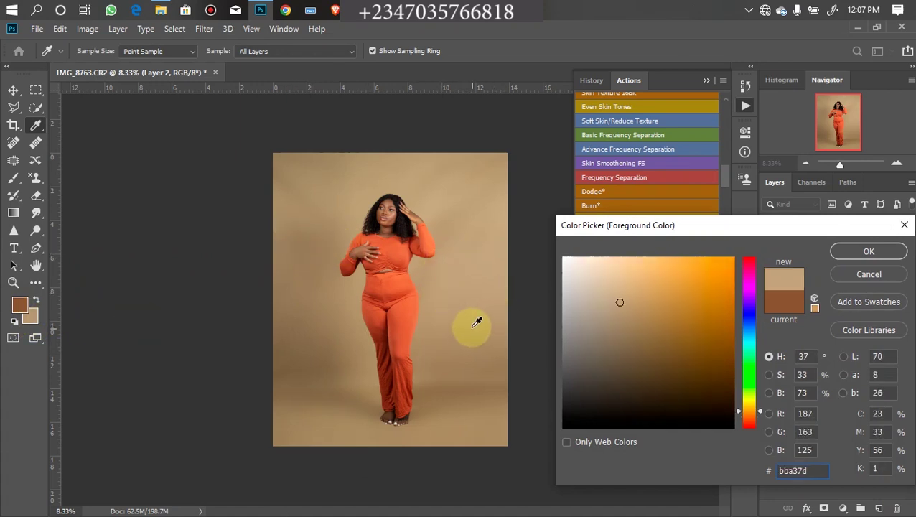
pyautogui.press('Return')
pyautogui.press('l')
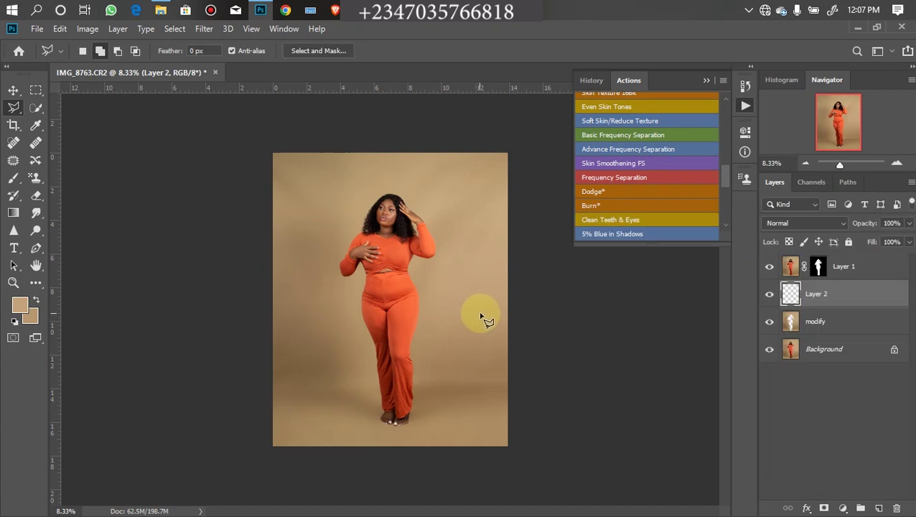
# Fill Layer 2 with a linear gradient from the tan foreground colour to transparent, running from above the canvas to below it.
pyautogui.click(13, 213)
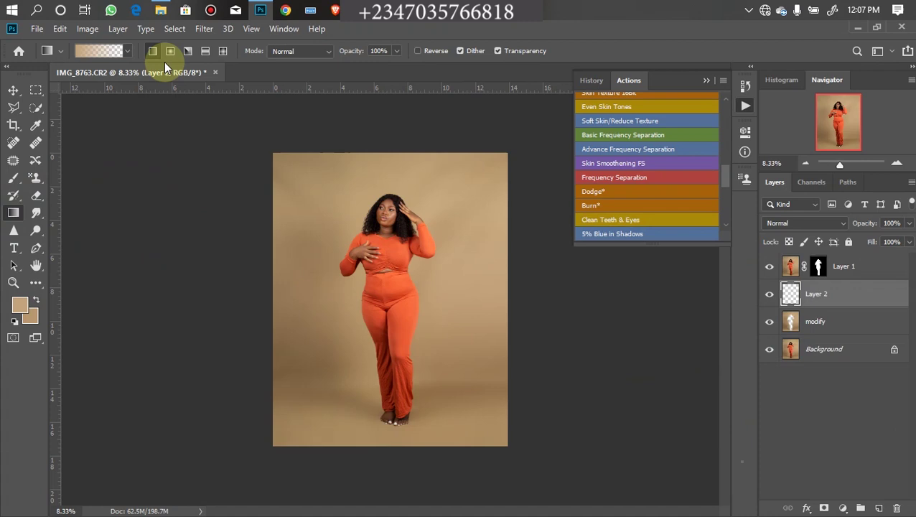
pyautogui.click(127, 51)
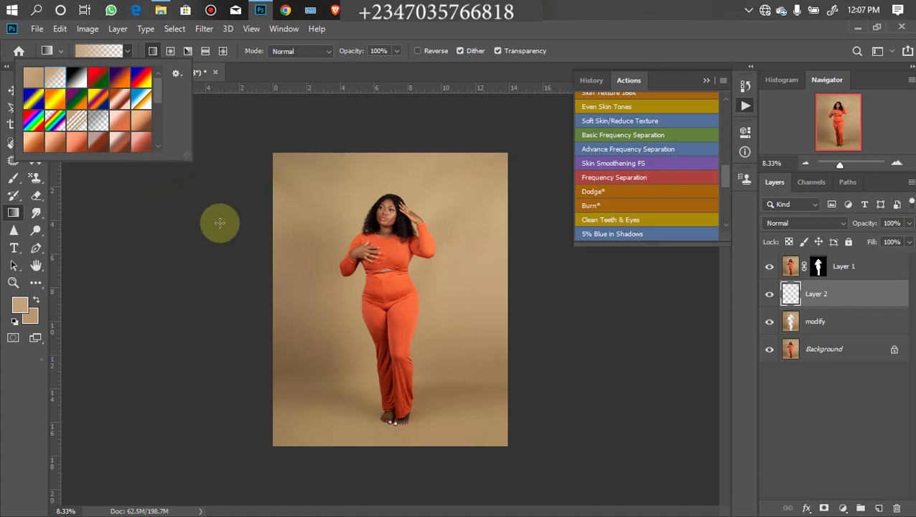
pyautogui.click(290, 351)
pyautogui.hotkey('ctrl', '-')
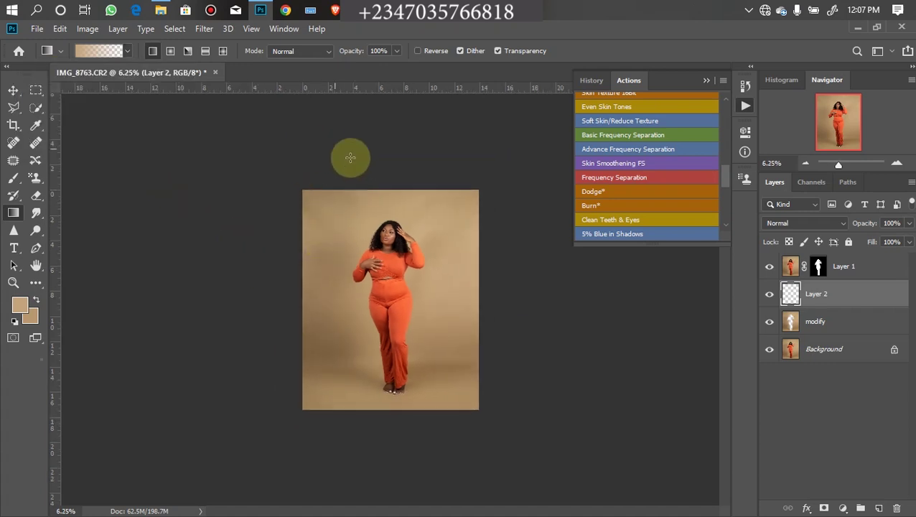
pyautogui.moveTo(394, 105); pyautogui.dragTo(399, 511)
pyautogui.hotkey('ctrl', '+')
pyautogui.hotkey('ctrl', '+')
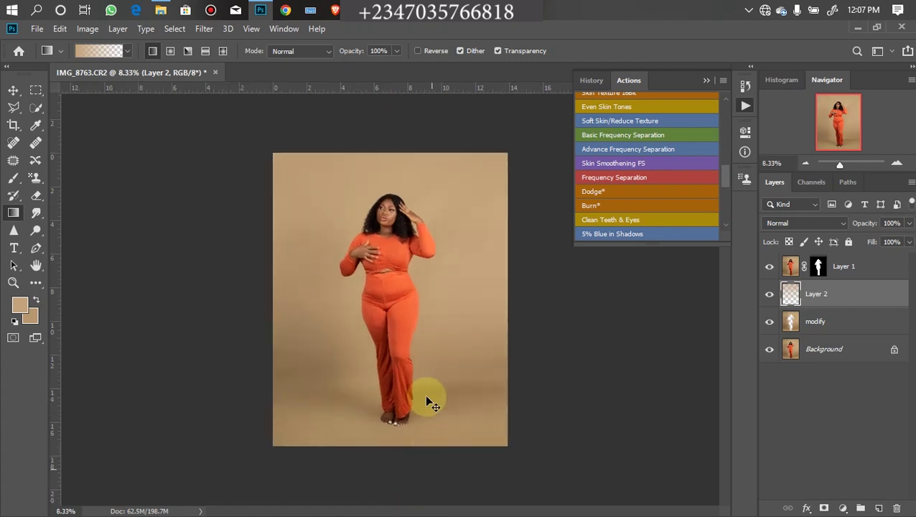
pyautogui.hotkey('ctrl', '-')
pyautogui.hotkey('ctrl', '-')
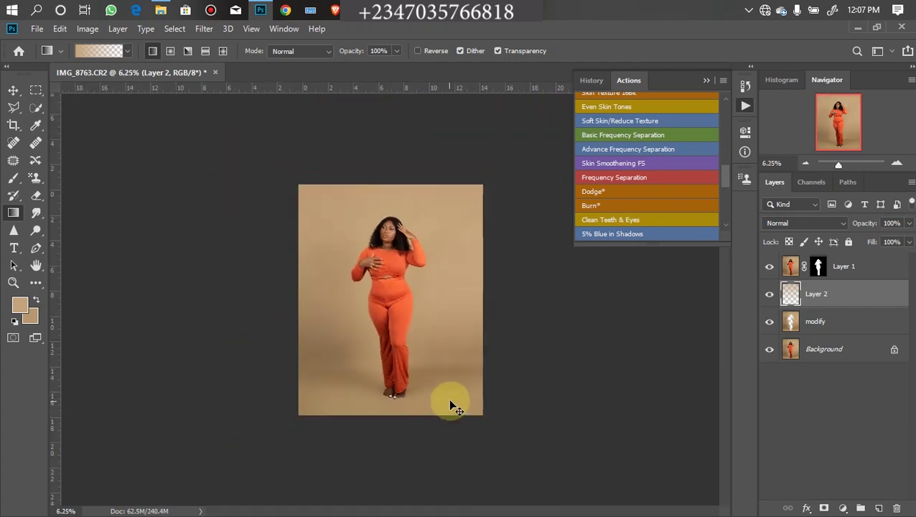
pyautogui.hotkey('ctrl', '+')
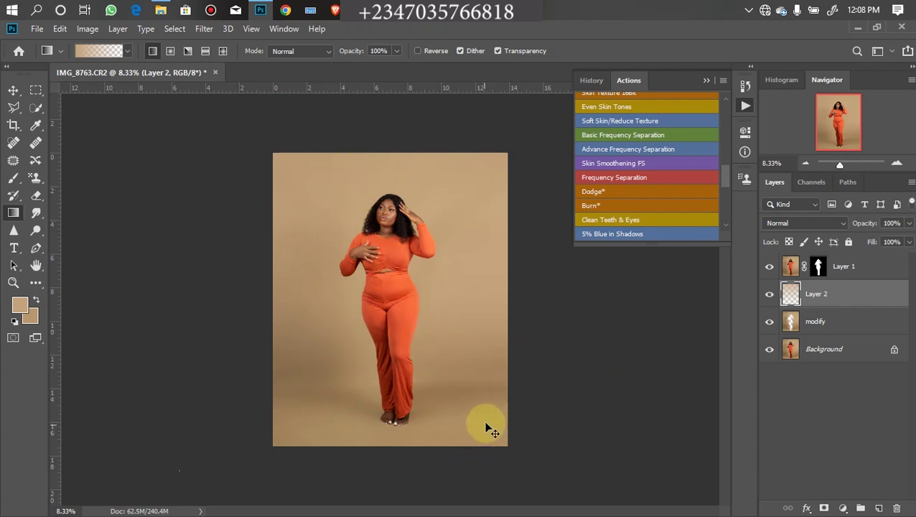
# Switch to File Explorer and find the wndow image in the png 04 folder of Pictures > reflex files.
pyautogui.click(160, 10)
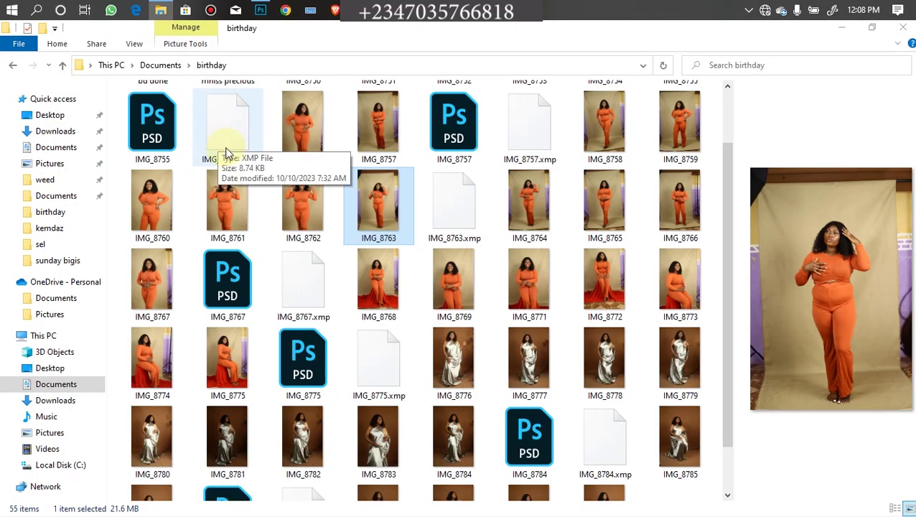
pyautogui.press('super+e')
pyautogui.click(79, 188)
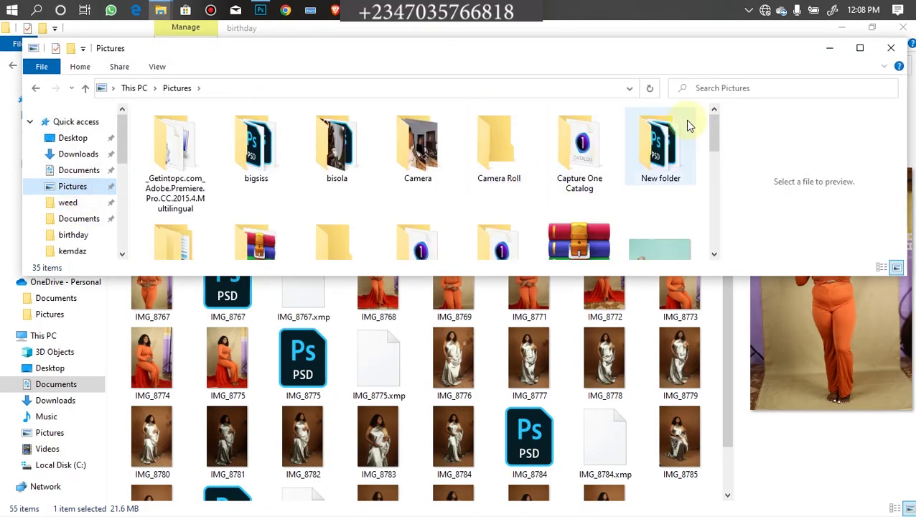
pyautogui.moveTo(573, 279); pyautogui.dragTo(573, 380)
pyautogui.doubleClick(270, 283)
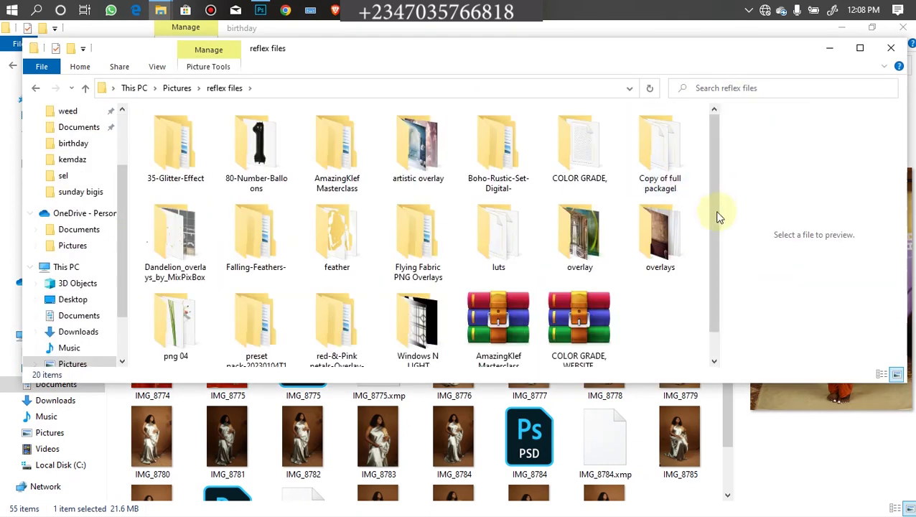
pyautogui.click(660, 208)
pyautogui.scroll(-1, 720, 323)
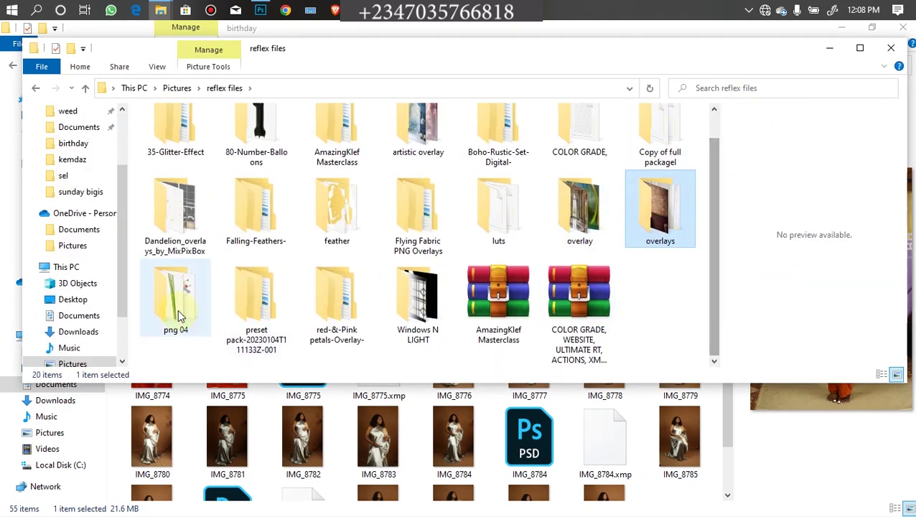
pyautogui.doubleClick(198, 321)
pyautogui.scroll(-3, 725, 236)
pyautogui.scroll(-15, 726, 236)
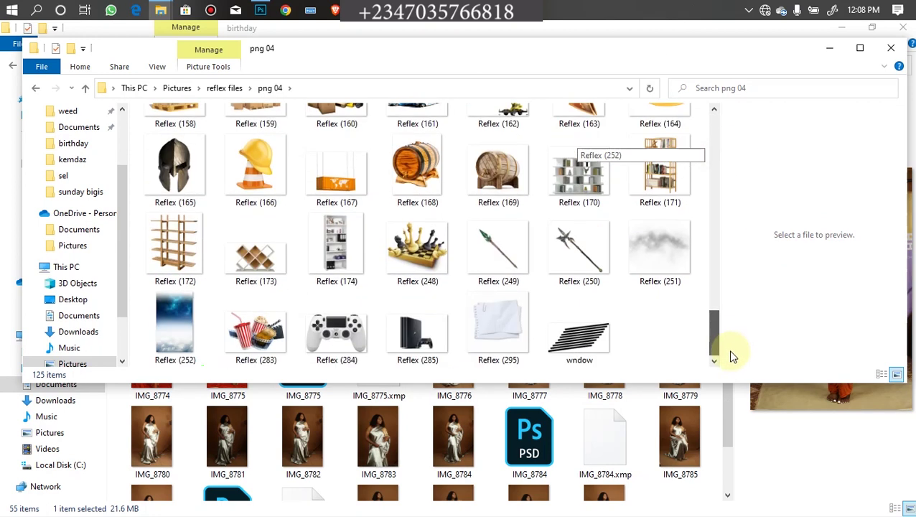
# Place the wndow image above Layer 2 in the portrait and reshape it into a steep band of stripes behind the subject's upper body.
pyautogui.click(564, 302)
pyautogui.moveTo(567, 305); pyautogui.dragTo(364, 262)
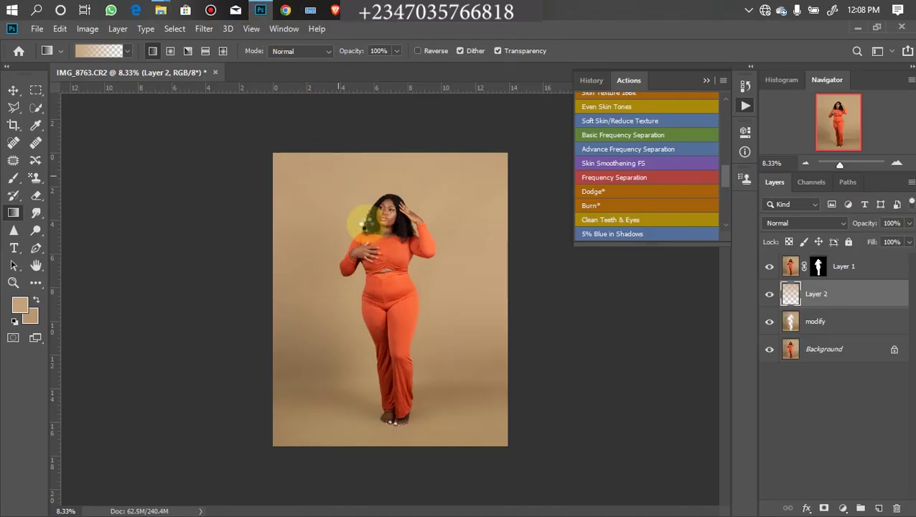
pyautogui.moveTo(274, 352); pyautogui.dragTo(392, 297)
pyautogui.moveTo(362, 197); pyautogui.dragTo(367, 241)
pyautogui.moveTo(451, 277); pyautogui.dragTo(391, 277)
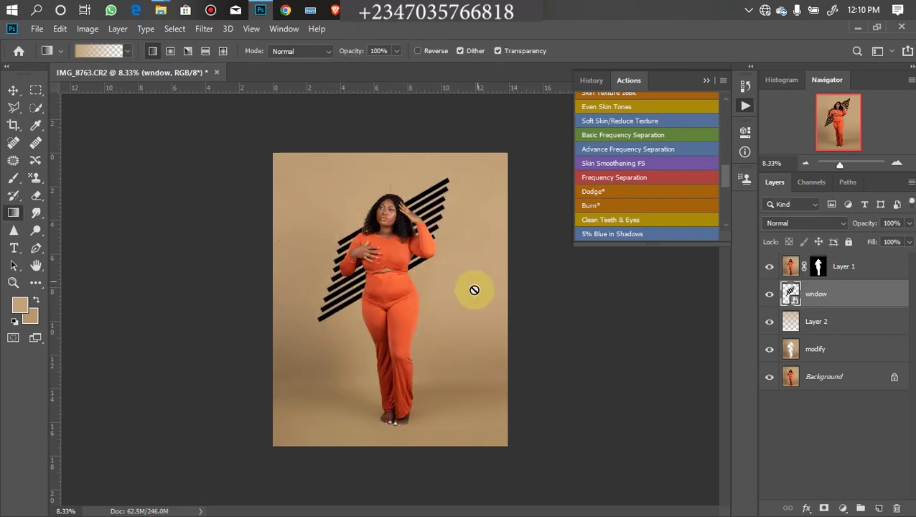
# Nudge the wndow stripes slightly down behind the subject with the Move tool.
pyautogui.click(377, 292)
pyautogui.click(13, 90)
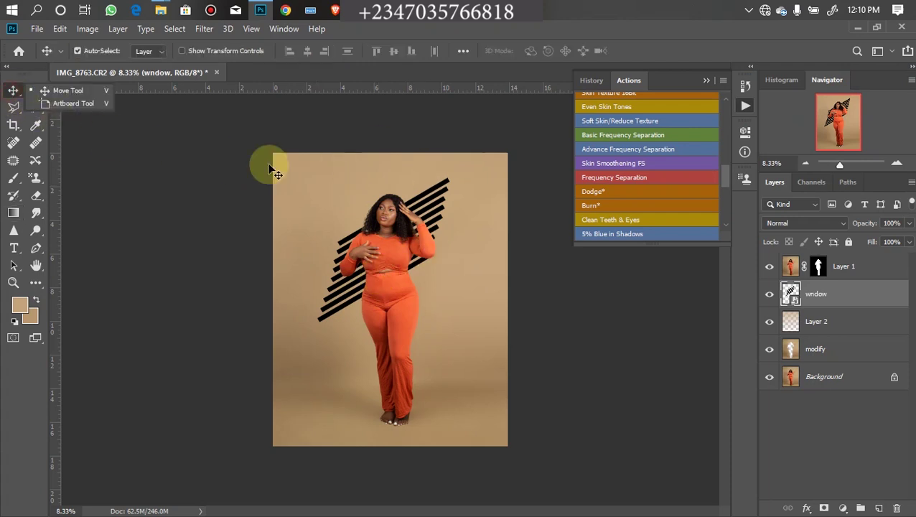
pyautogui.click(66, 92)
pyautogui.hotkey('shift', 'Down')
pyautogui.hotkey('shift', 'Down')
pyautogui.hotkey('shift', 'Down')
pyautogui.hotkey('shift', 'Down')
pyautogui.hotkey('shift', 'Down')
pyautogui.hotkey('shift', 'Down')
pyautogui.hotkey('shift', 'Down')
pyautogui.hotkey('shift', 'Down')
pyautogui.hotkey('shift', 'Down')
pyautogui.hotkey('shift', 'Down')
pyautogui.hotkey('shift', 'Down')
pyautogui.hotkey('shift', 'Down')
pyautogui.hotkey('shift', 'Down')
pyautogui.hotkey('shift', 'Down')
pyautogui.hotkey('shift', 'Down')
pyautogui.hotkey('shift', 'Down')
pyautogui.hotkey('shift', 'Down')
pyautogui.hotkey('shift', 'Down')
pyautogui.hotkey('shift', 'Down')
pyautogui.hotkey('shift', 'Down')
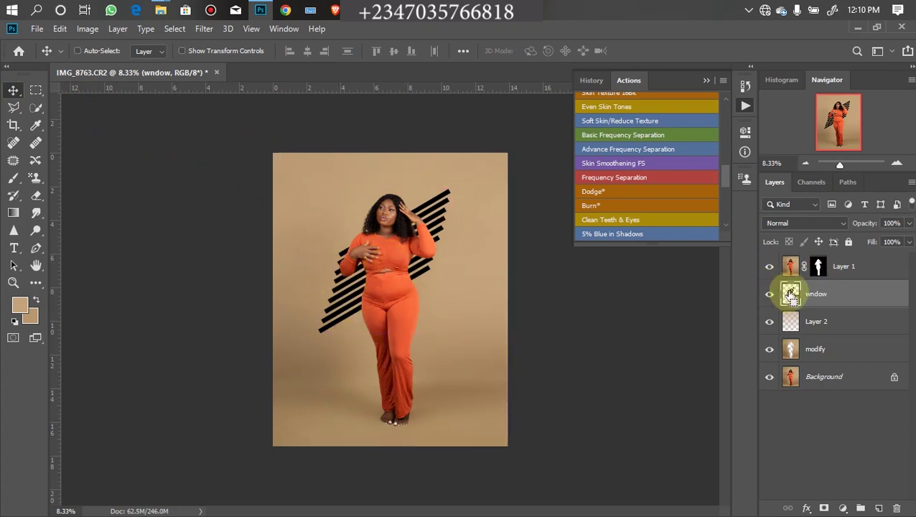
# Load the wndow stripes as a selection, hide their layer, and brighten the selected area with a Curves adjustment raised at input 96.
pyautogui.keyDown('ctrl'); pyautogui.click(789, 294); pyautogui.keyUp('ctrl')
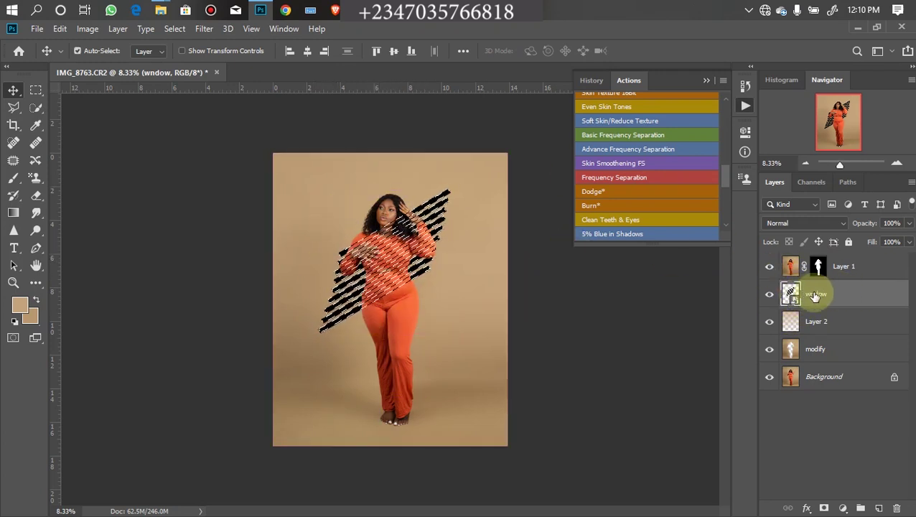
pyautogui.click(769, 294)
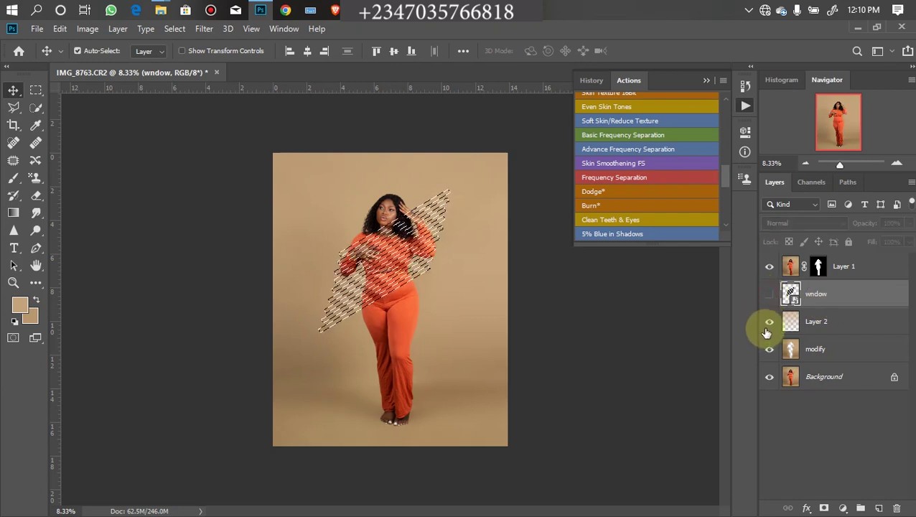
pyautogui.click(842, 507)
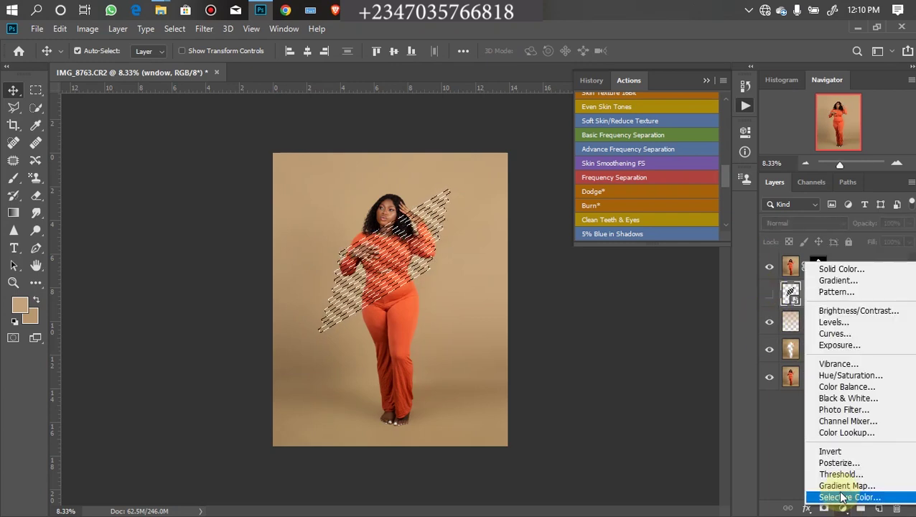
pyautogui.click(832, 333)
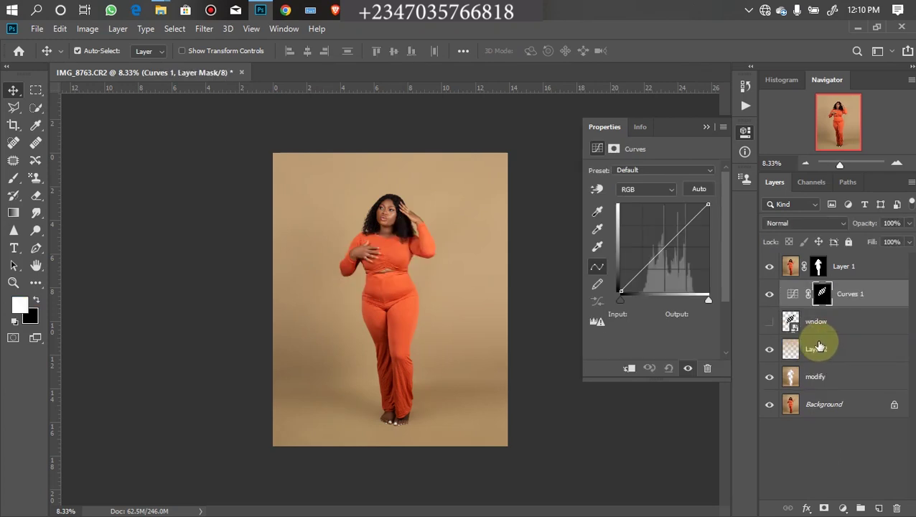
pyautogui.click(665, 242)
pyautogui.moveTo(665, 243); pyautogui.dragTo(652, 236)
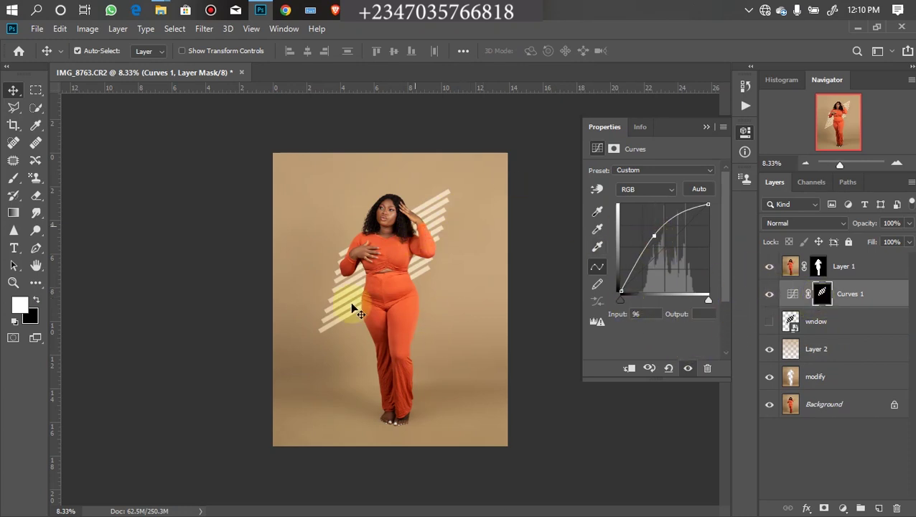
# Feather the Curves 1 layer mask by 27.6 px to soften the light stripes.
pyautogui.click(441, 271)
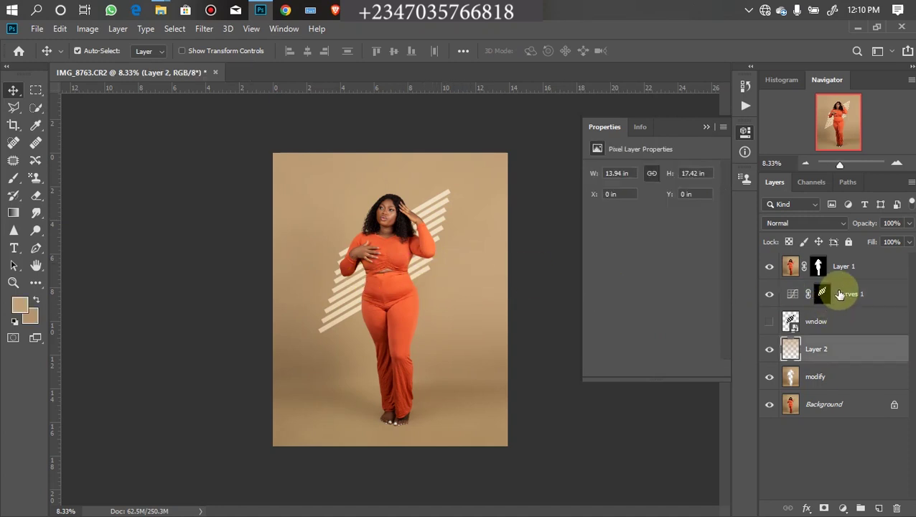
pyautogui.click(846, 296)
pyautogui.click(822, 303)
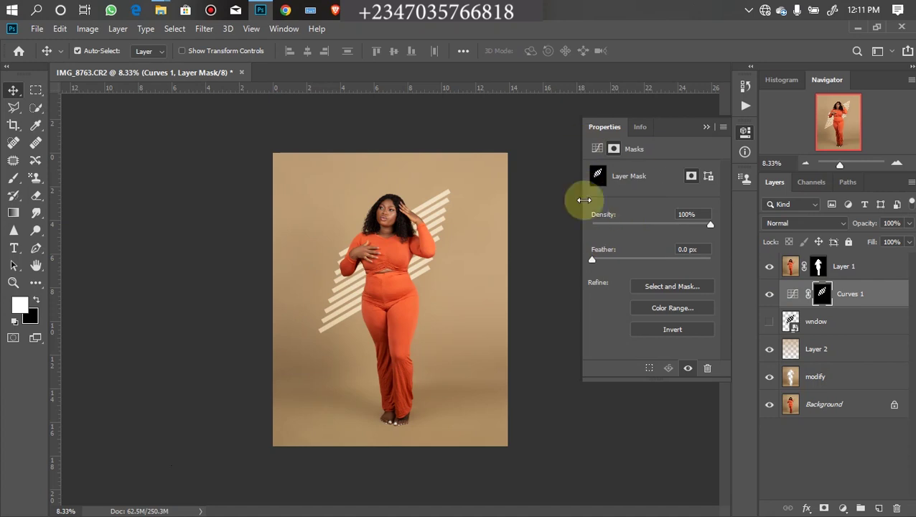
pyautogui.moveTo(592, 261); pyautogui.dragTo(645, 260)
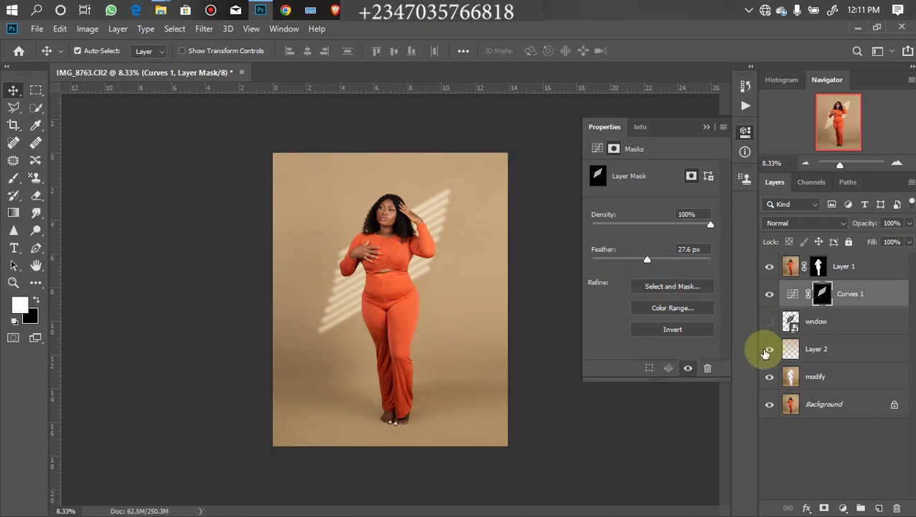
# Examine the softened light stripes behind the subject up close and in the full image.
pyautogui.hotkey('ctrl', '+')
pyautogui.hotkey('ctrl', '+')
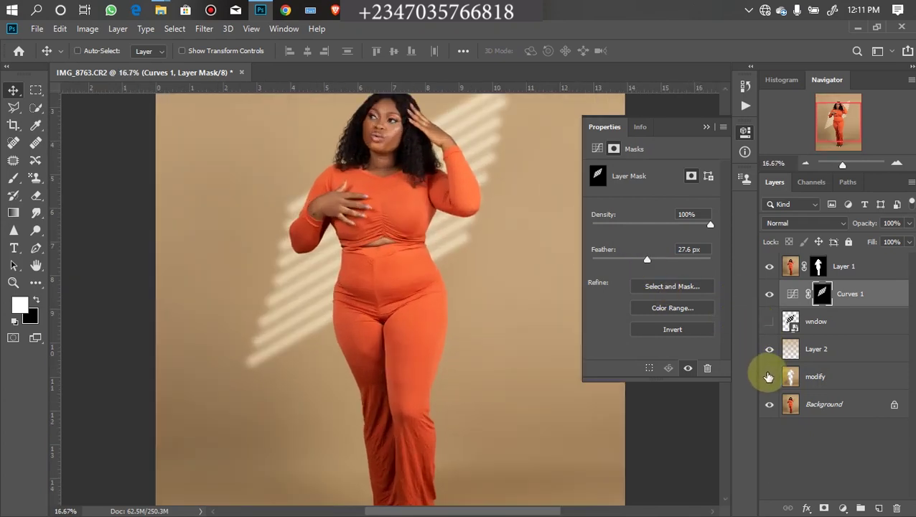
pyautogui.hotkey('ctrl', '-')
pyautogui.hotkey('ctrl', '-')
pyautogui.hotkey('ctrl', '-')
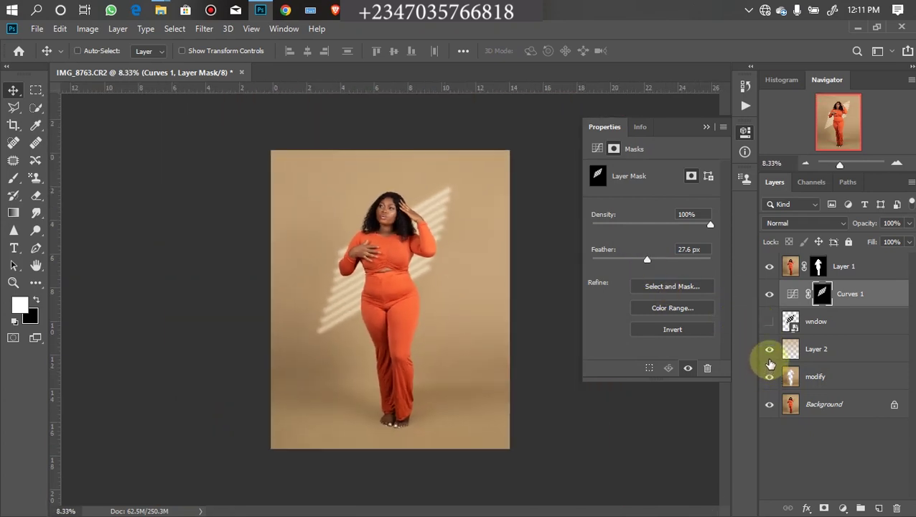
pyautogui.hotkey('ctrl', '+')
pyautogui.hotkey('ctrl', '-')
pyautogui.hotkey('ctrl', '-')
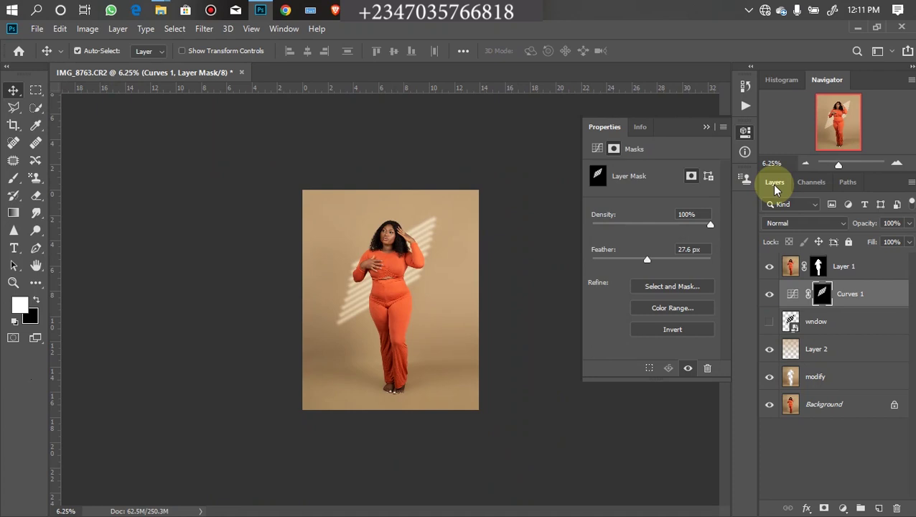
# Add a Gradient Map adjustment above Layer 1 using the dark brown-to-mauve gradient preset.
pyautogui.click(843, 269)
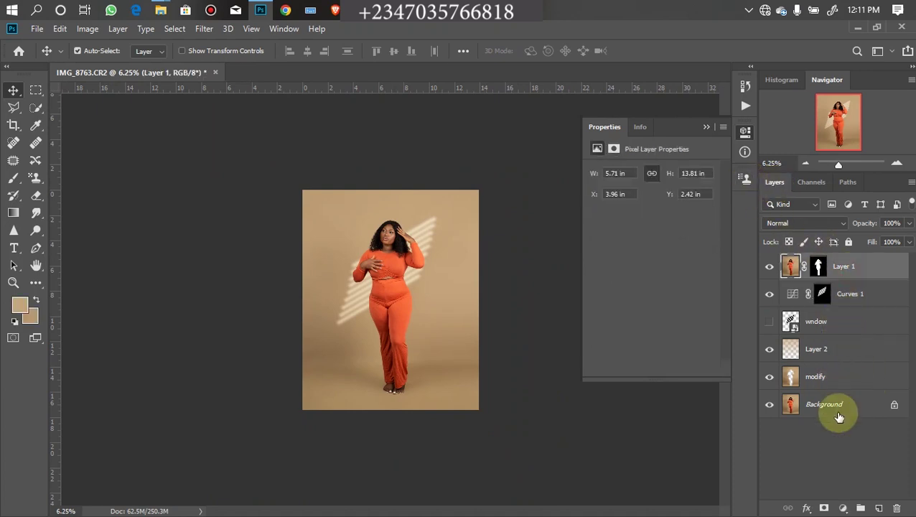
pyautogui.click(843, 507)
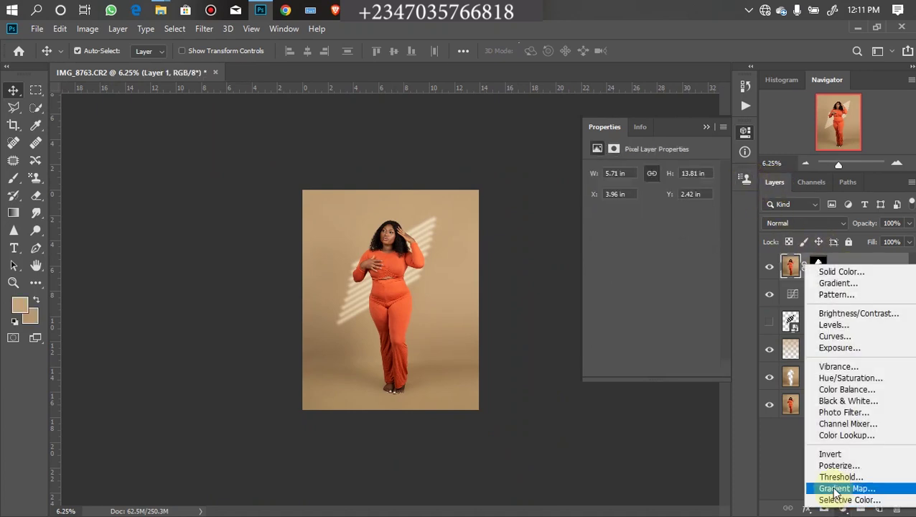
pyautogui.click(835, 489)
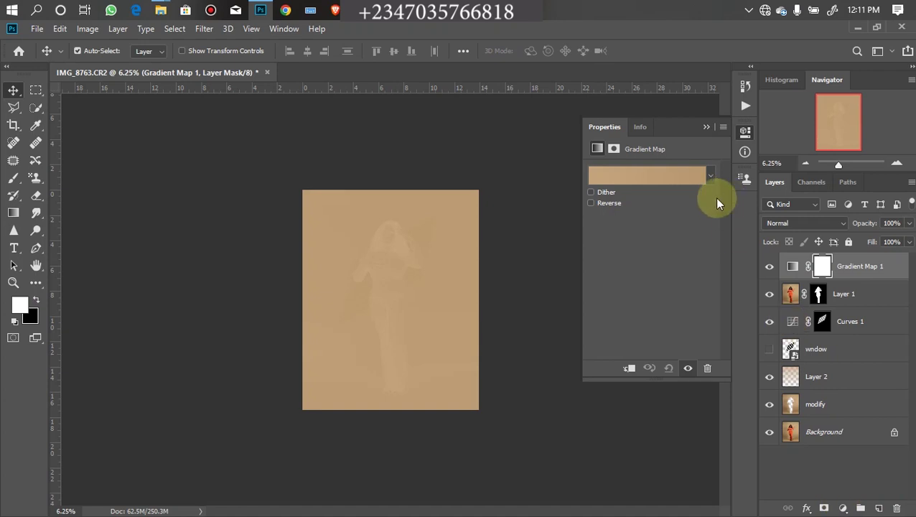
pyautogui.click(709, 175)
pyautogui.scroll(-5, 726, 246)
pyautogui.scroll(-3, 728, 247)
pyautogui.click(687, 248)
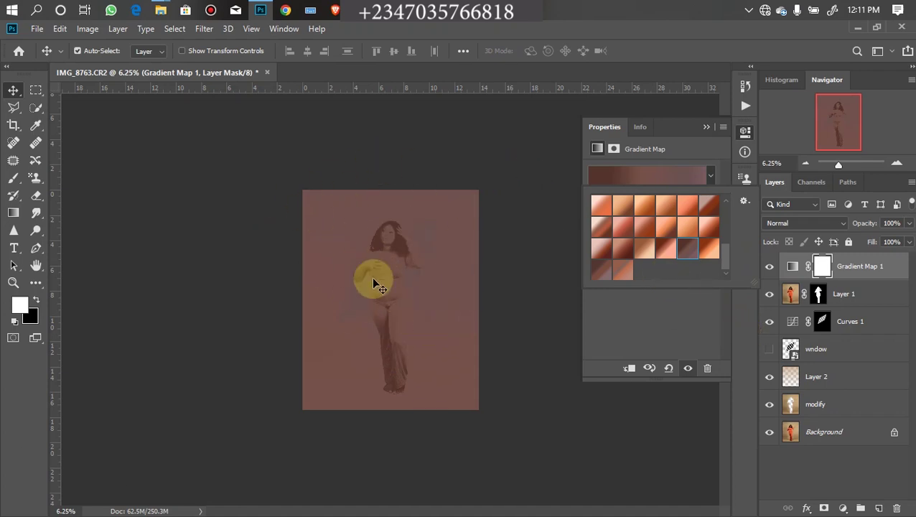
# Set the Gradient Map 1 adjustment's blend mode to Soft Light.
pyautogui.click(388, 334)
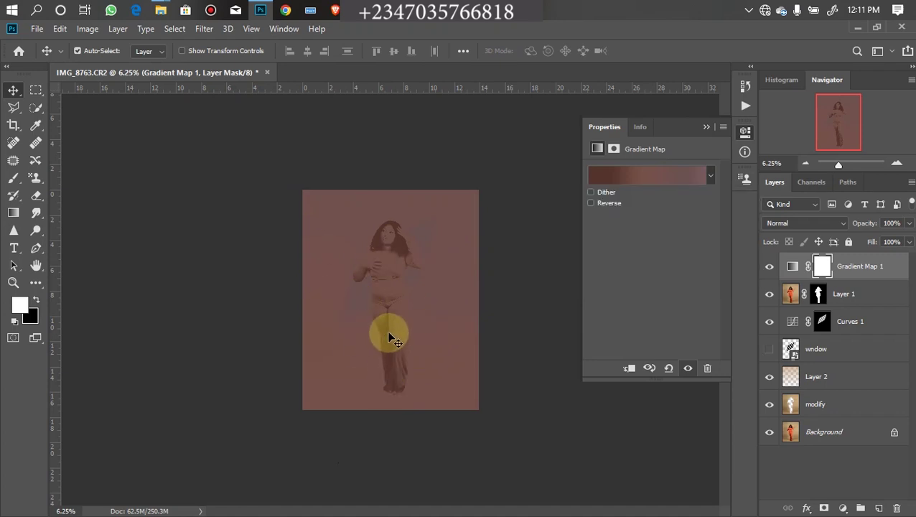
pyautogui.click(789, 222)
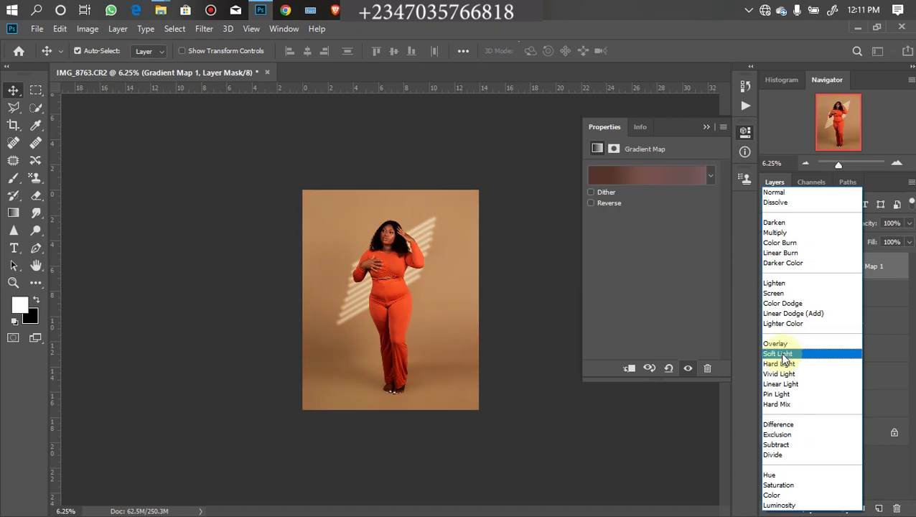
pyautogui.click(783, 354)
# Examine the Gradient Map colour grade at several magnifications, switching the adjustment's visibility off and on for comparison.
pyautogui.hotkey('ctrl', '+')
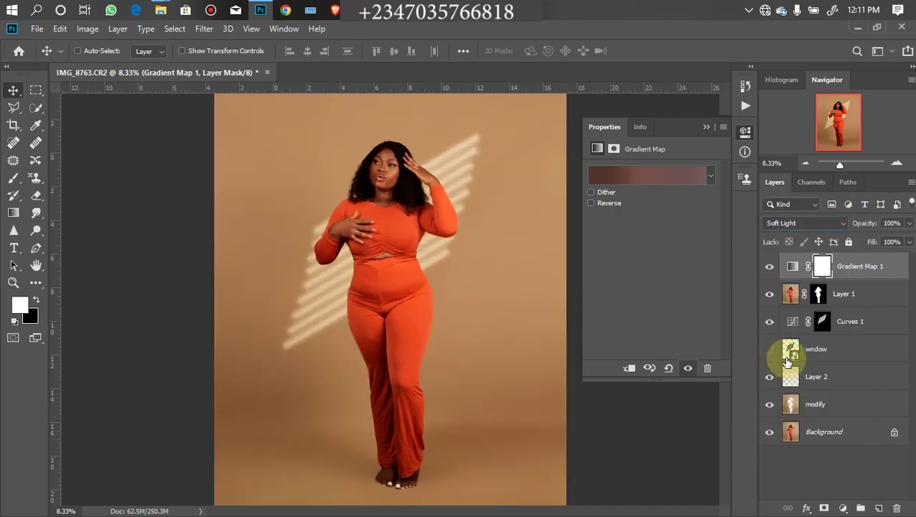
pyautogui.hotkey('ctrl', '+')
pyautogui.hotkey('ctrl', '+')
pyautogui.hotkey('ctrl', '-')
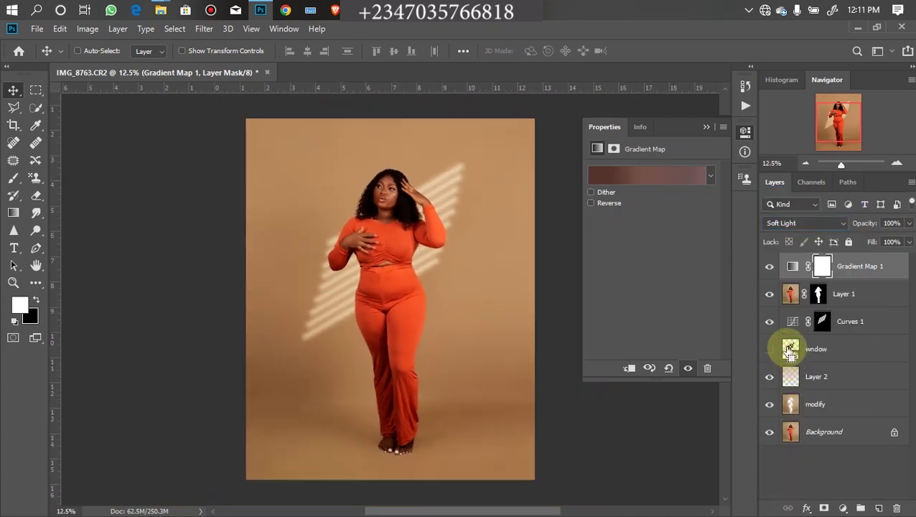
pyautogui.hotkey('ctrl', '-')
pyautogui.click(770, 266)
pyautogui.click(769, 266)
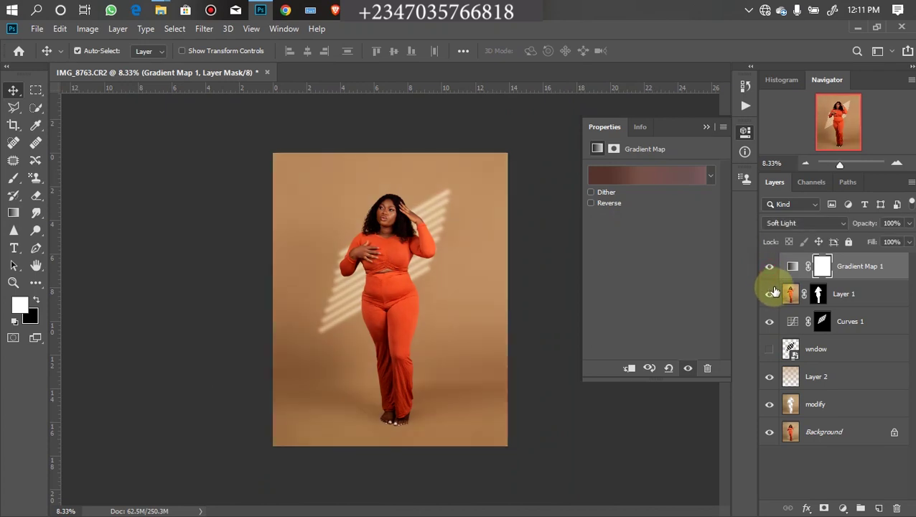
pyautogui.hotkey('ctrl', '+')
pyautogui.hotkey('ctrl', '-')
pyautogui.hotkey('ctrl', '-')
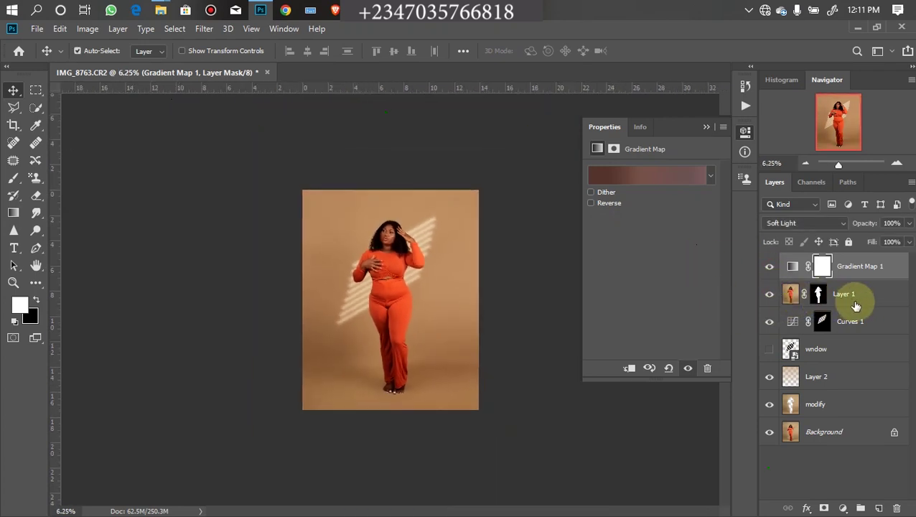
pyautogui.hotkey('ctrl', '-')
pyautogui.hotkey('ctrl', '+')
pyautogui.hotkey('ctrl', '+')
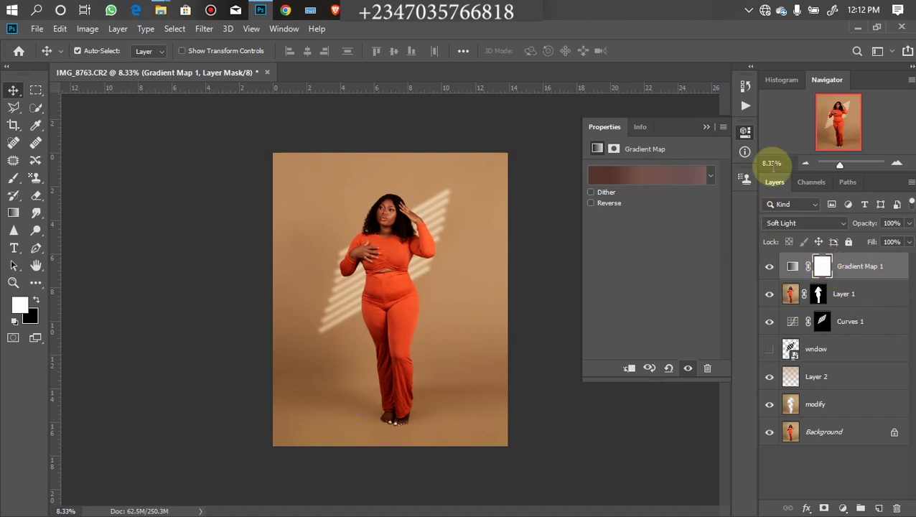
# Compare the edit with the original by hiding and reshowing all layers above Background, keeping the wndow layer hidden.
pyautogui.moveTo(770, 266); pyautogui.dragTo(768, 405)
pyautogui.click(766, 379)
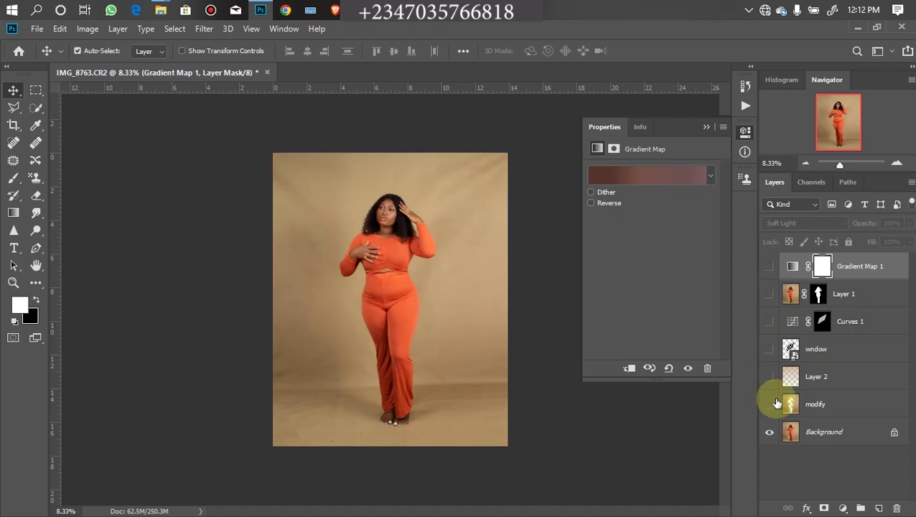
pyautogui.hotkey('ctrl', '-')
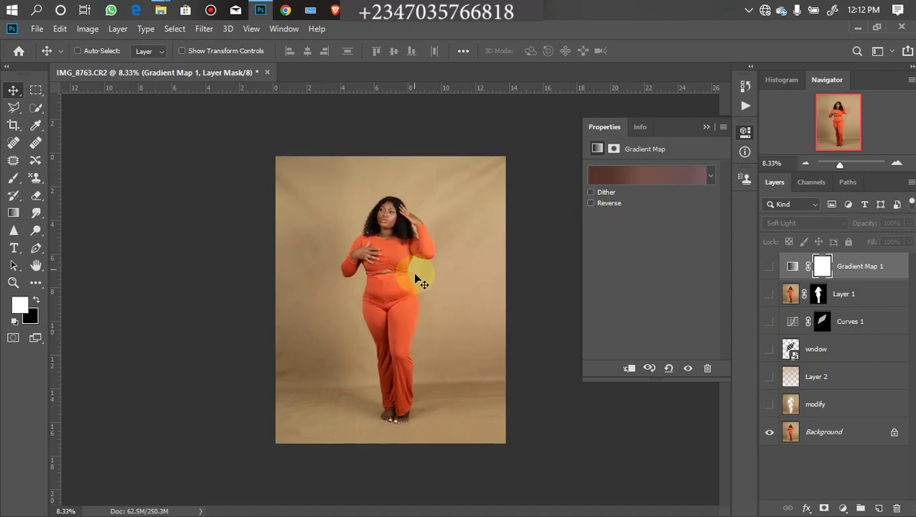
pyautogui.moveTo(769, 266); pyautogui.dragTo(769, 403)
pyautogui.hotkey('ctrl', '+')
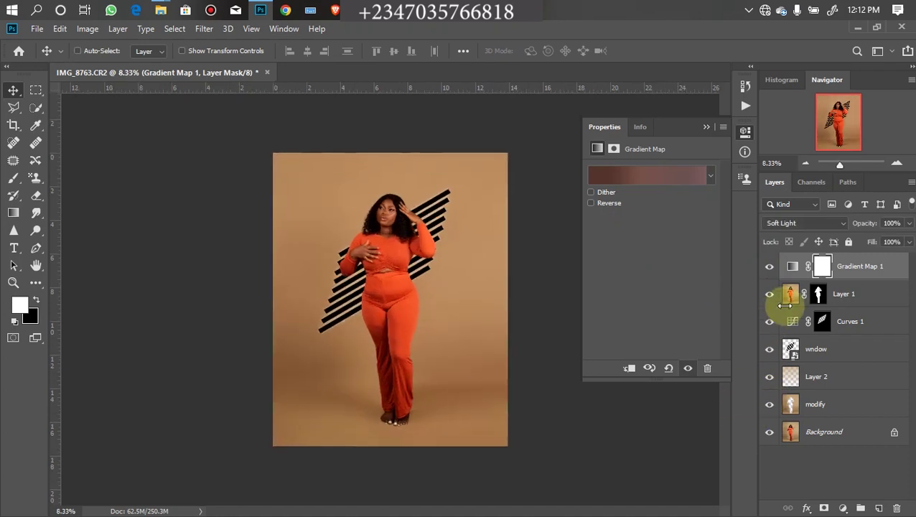
pyautogui.click(769, 349)
pyautogui.hotkey('ctrl', '-')
pyautogui.hotkey('ctrl', '-')
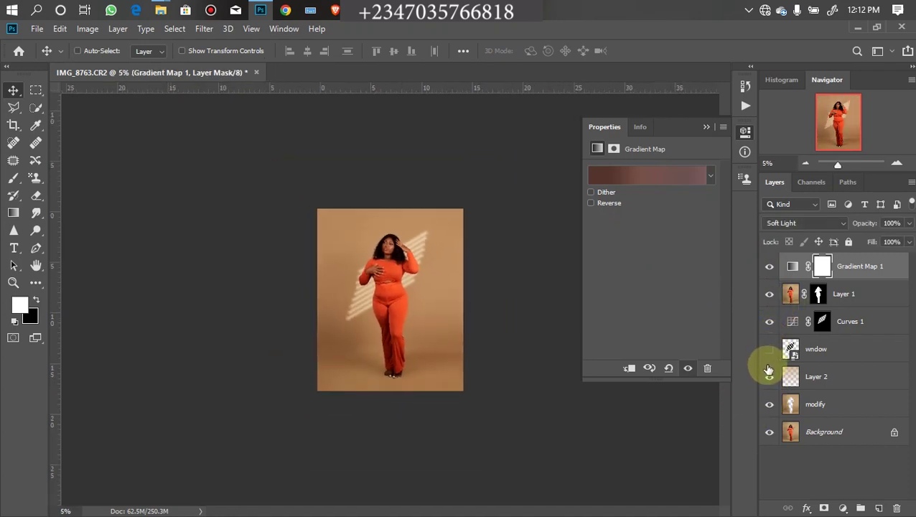
pyautogui.hotkey('ctrl', '+')
pyautogui.hotkey('ctrl', '+')
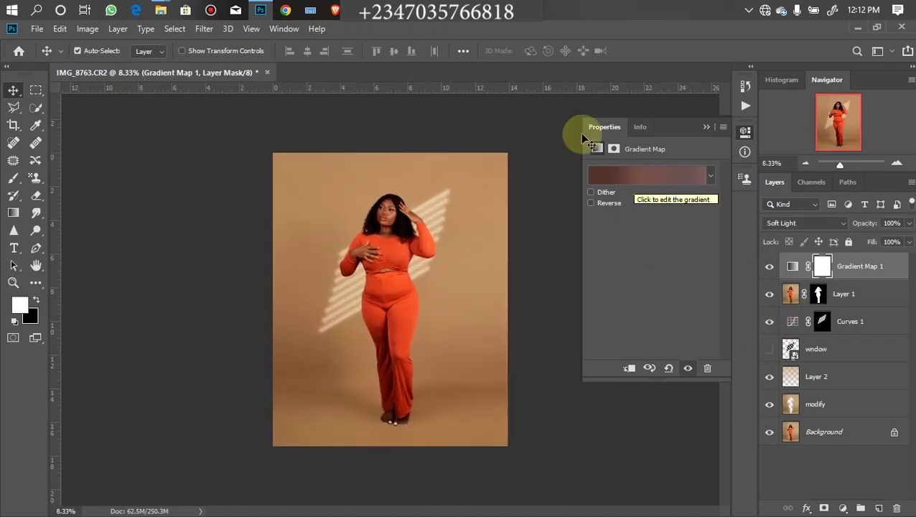
# Brighten the subject on Layer 1 by slightly raising the midtones of the RGB curve with Curves.
pyautogui.click(847, 298)
pyautogui.hotkey('ctrl', 'm')
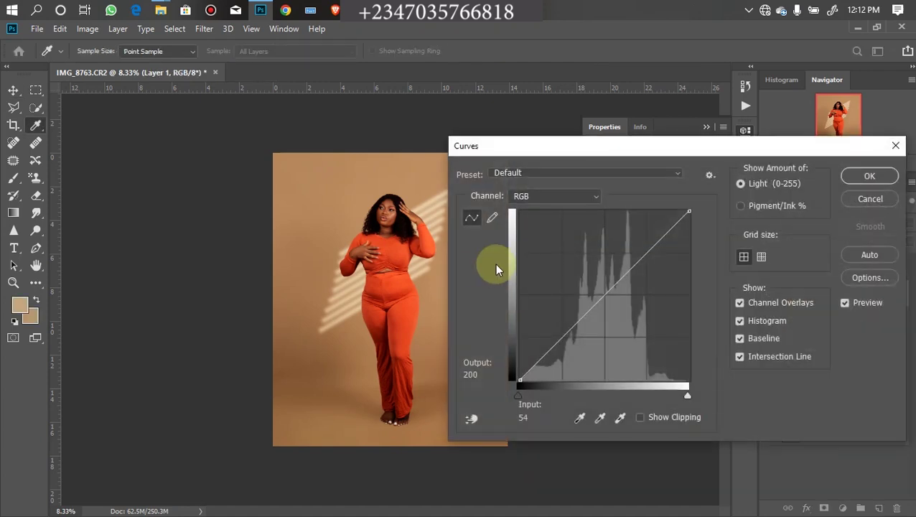
pyautogui.moveTo(605, 285); pyautogui.dragTo(601, 279)
pyautogui.press('Return')
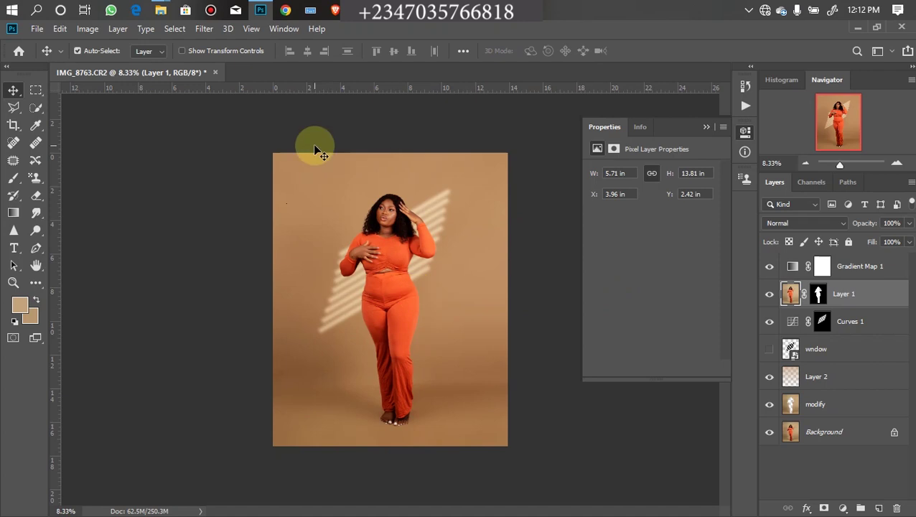
pyautogui.hotkey('ctrl', '+')
pyautogui.hotkey('ctrl', '-')
pyautogui.press('ctrl')
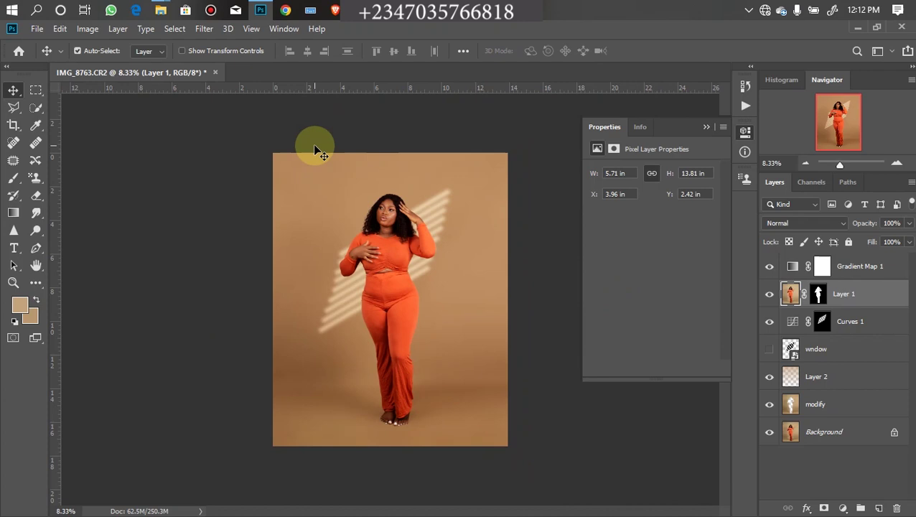